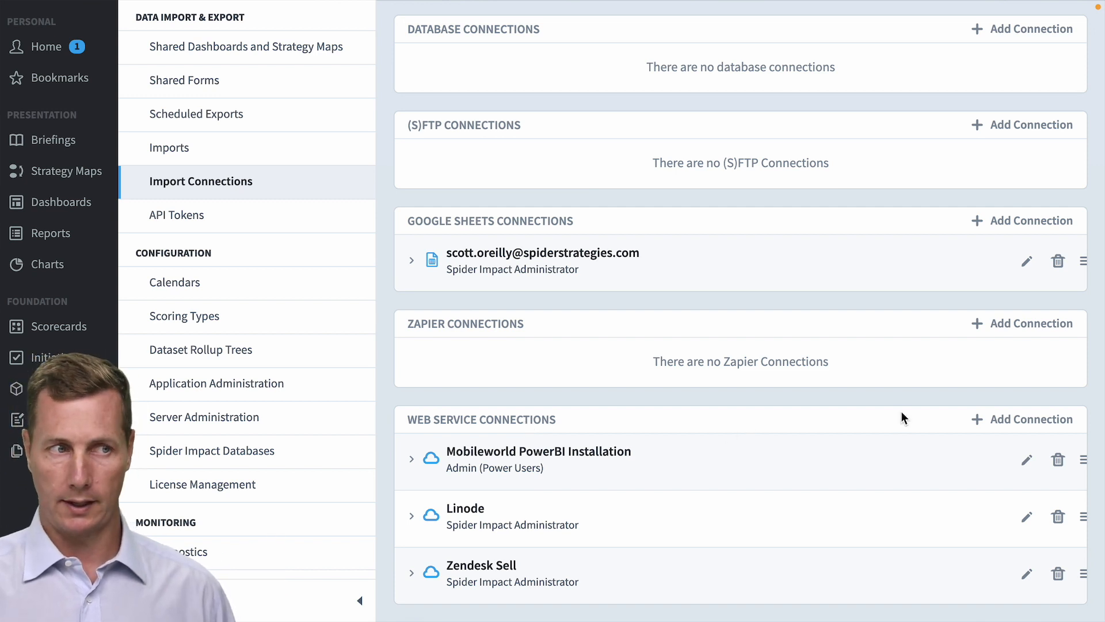
Step: Start adding a REST Web Service connection under Web Service Connections
{"action": "left_click", "coordinate": [1033, 423]}
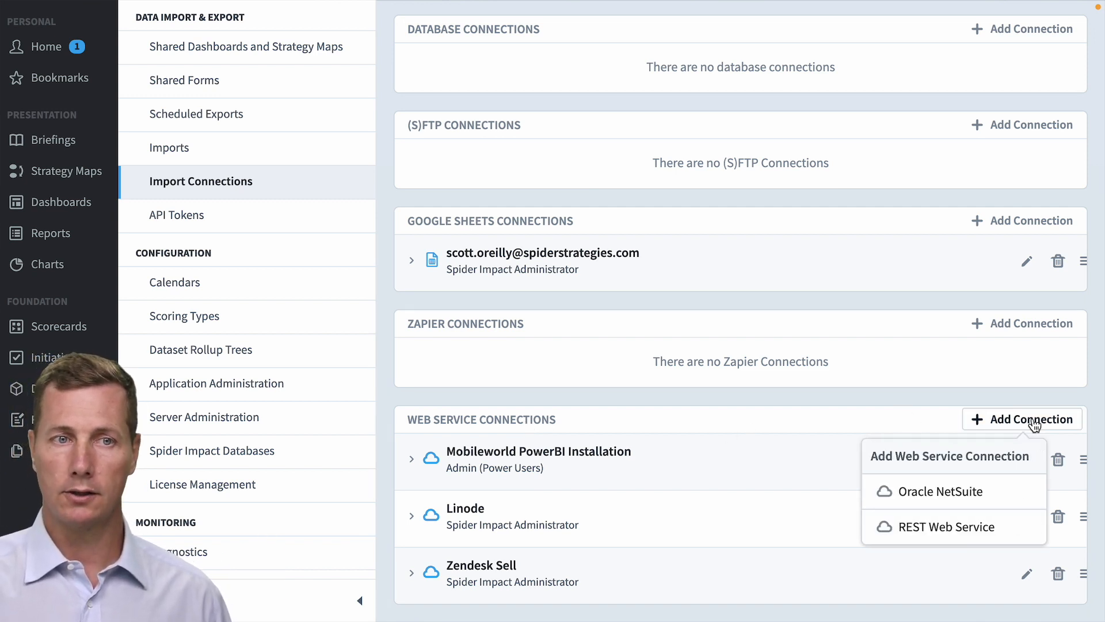
{"action": "left_click", "coordinate": [971, 531]}
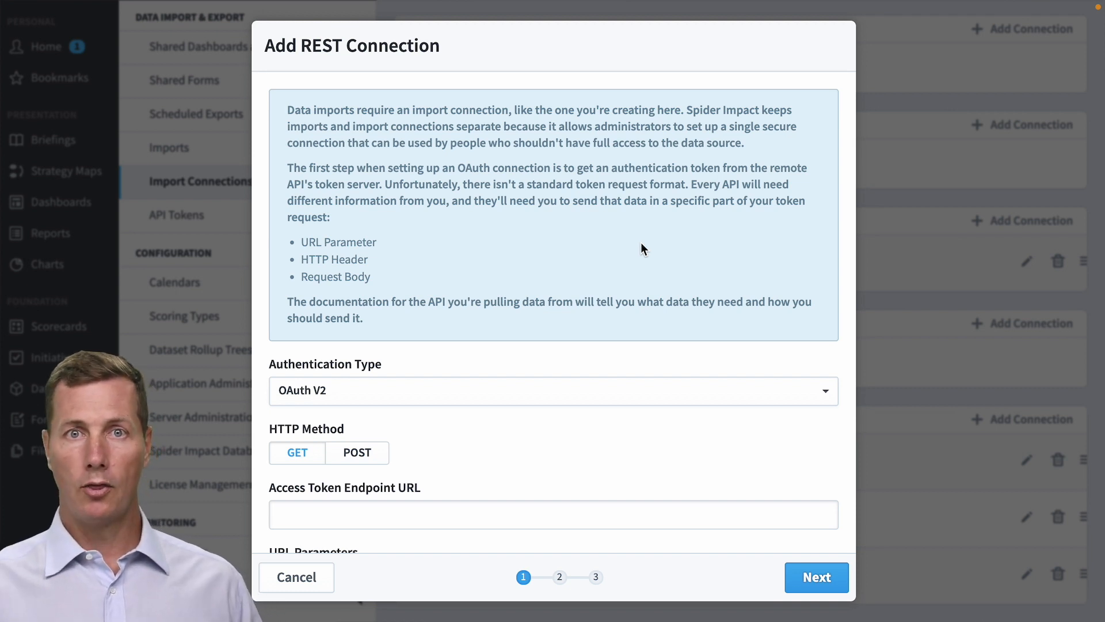
Step: Switch to the Zendesk Developer Docs page and find the curl code sample for the search.json endpoint
{"action": "mouse_move", "coordinate": [100, 30]}
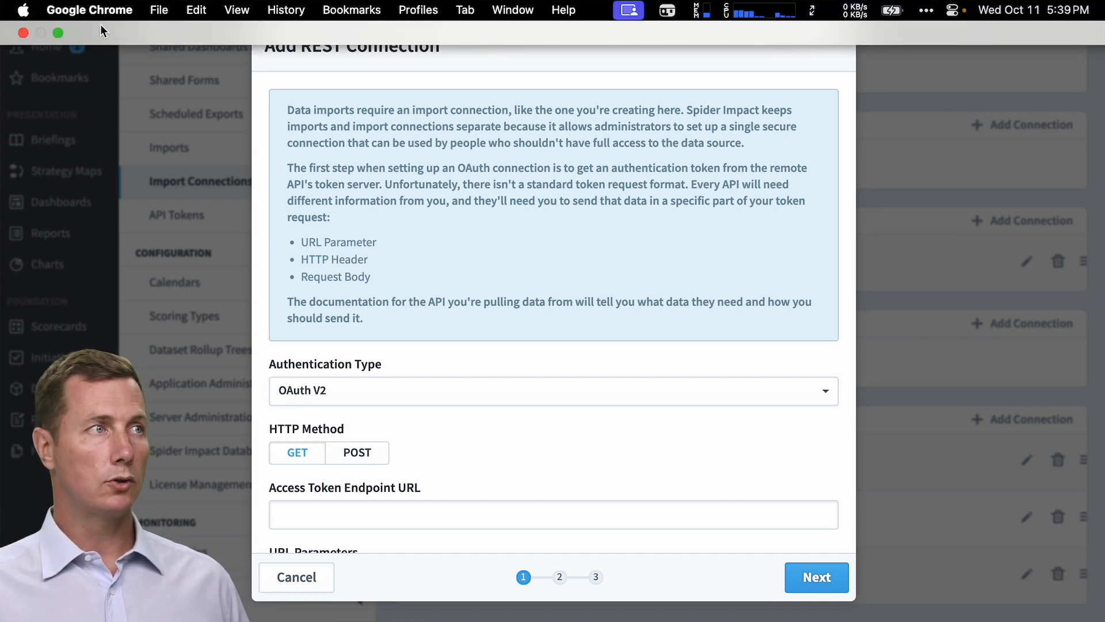
{"action": "left_click", "coordinate": [58, 32]}
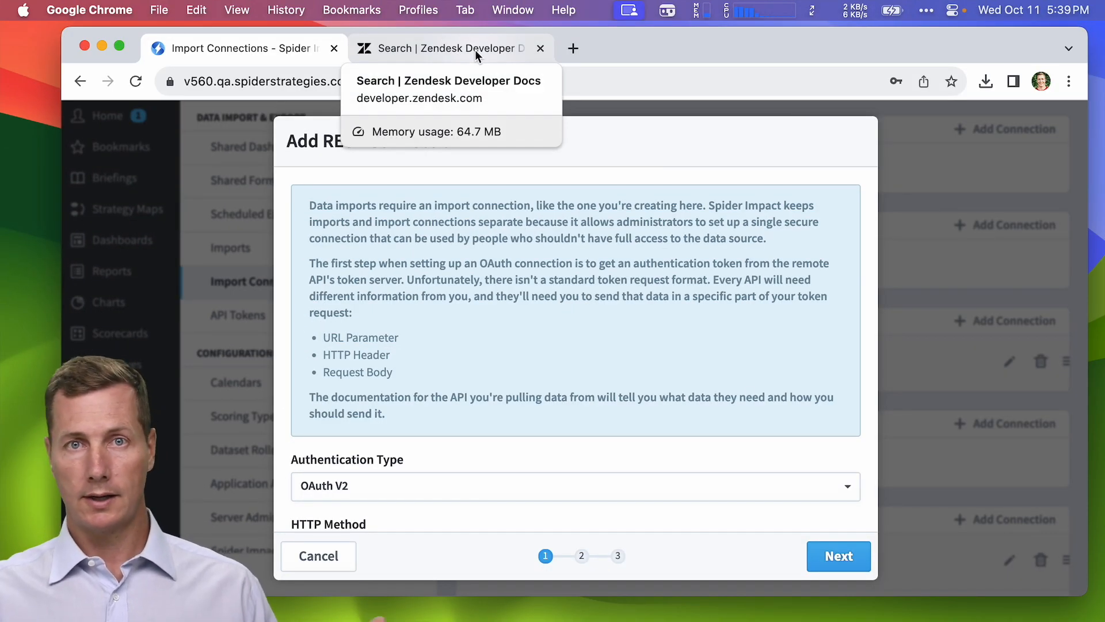
{"action": "left_click", "coordinate": [475, 50]}
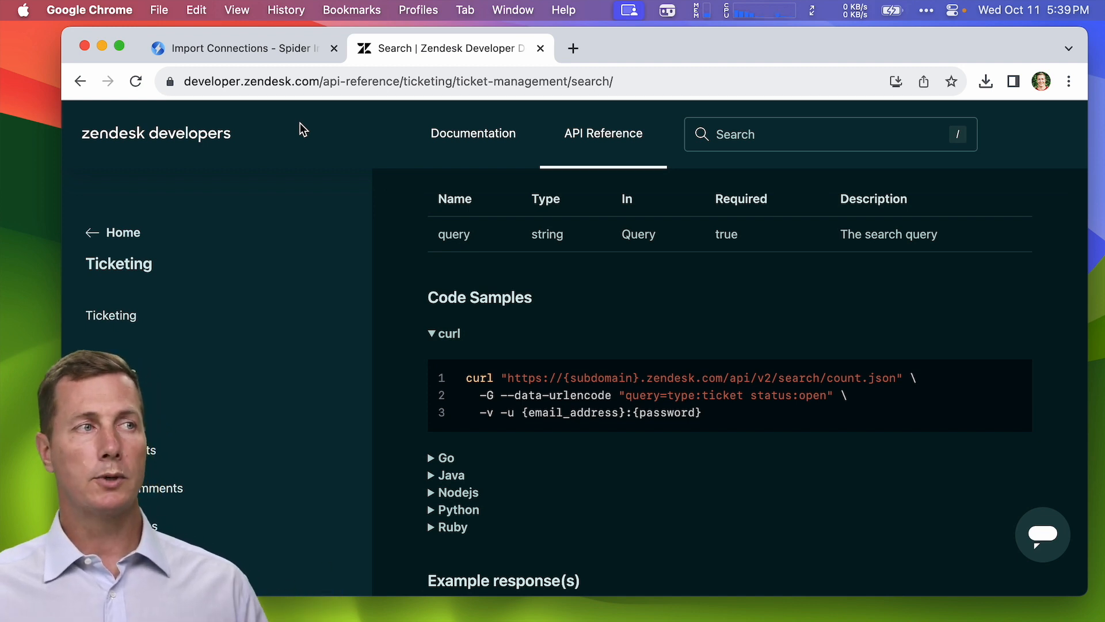
{"action": "scroll", "coordinate": [713, 377], "scroll_direction": "up", "scroll_amount": 7}
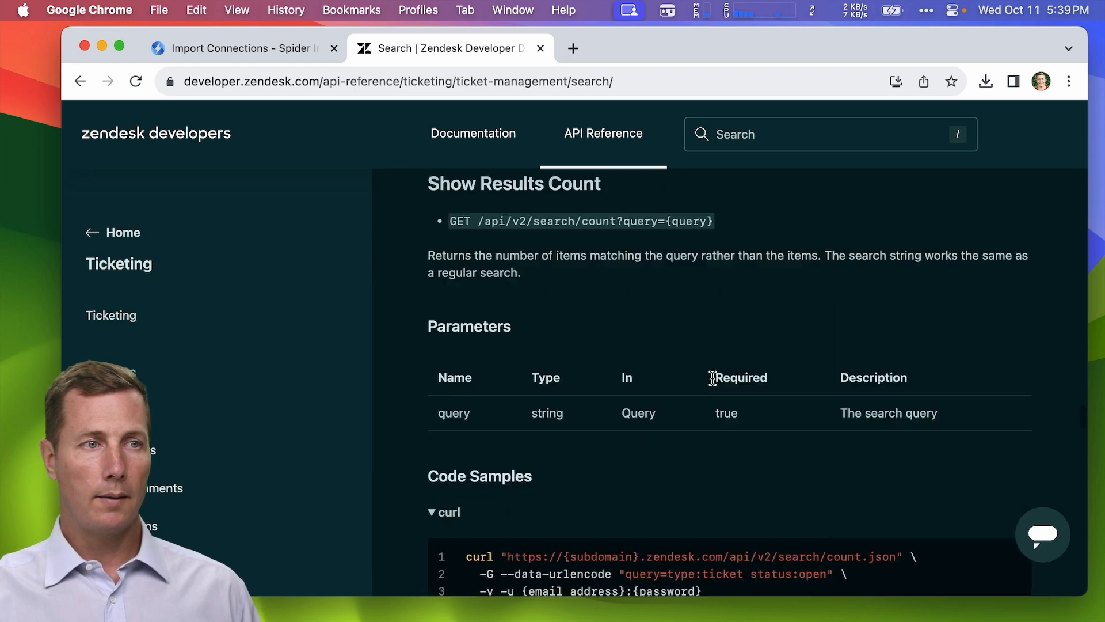
{"action": "scroll", "coordinate": [712, 378], "scroll_direction": "up", "scroll_amount": 5}
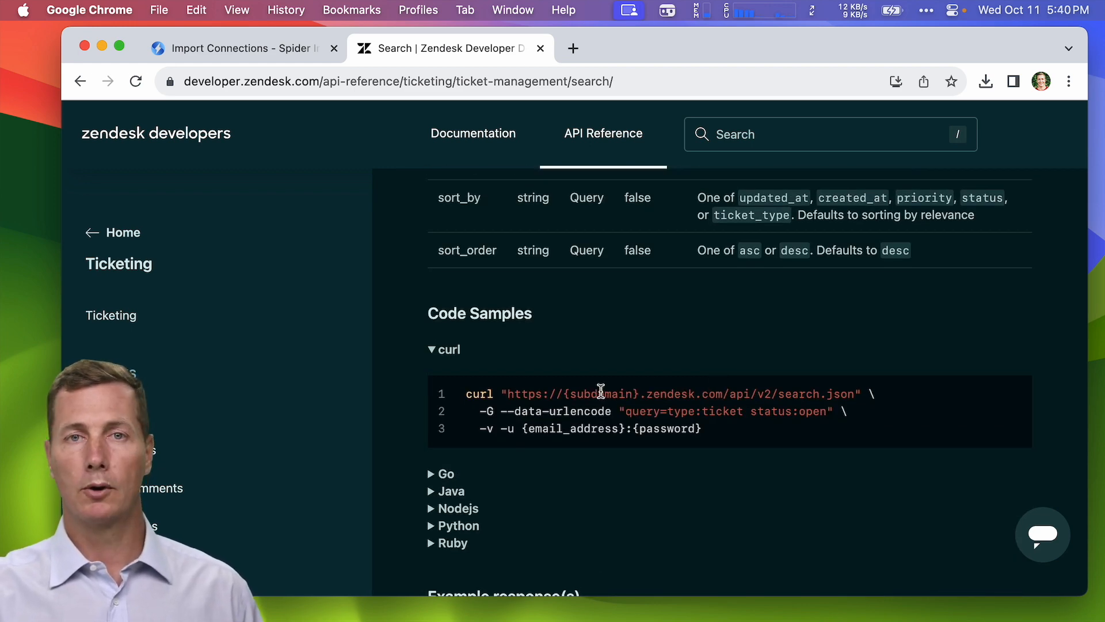
{"action": "left_click_drag", "start_coordinate": [507, 394], "coordinate": [466, 394]}
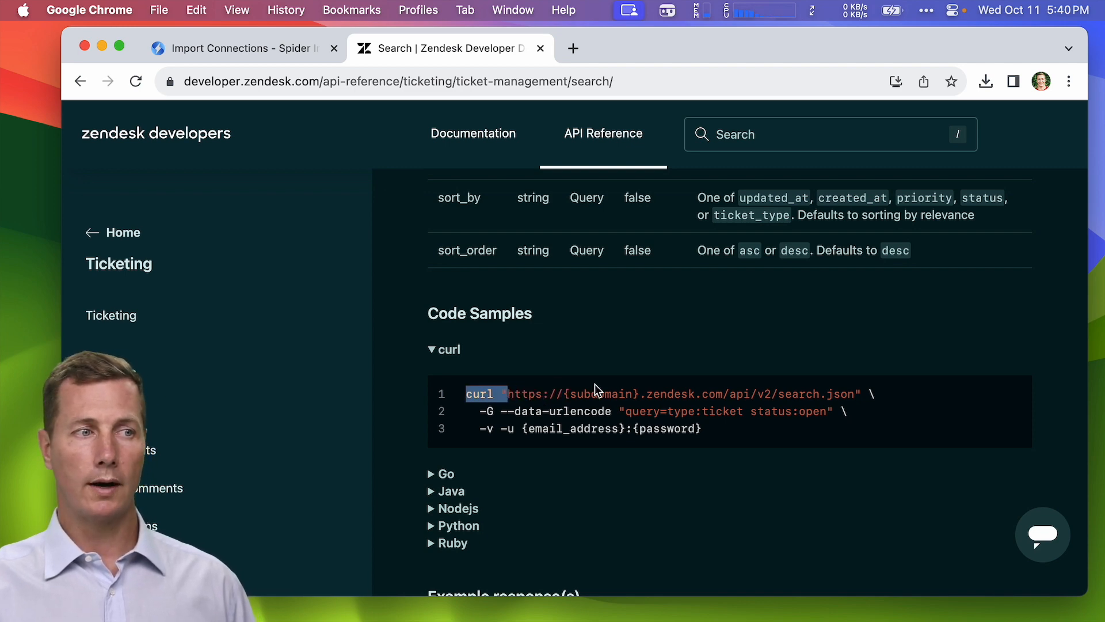
{"action": "scroll", "coordinate": [613, 389], "scroll_direction": "up", "scroll_amount": 5}
{"action": "scroll", "coordinate": [637, 395], "scroll_direction": "down", "scroll_amount": 6}
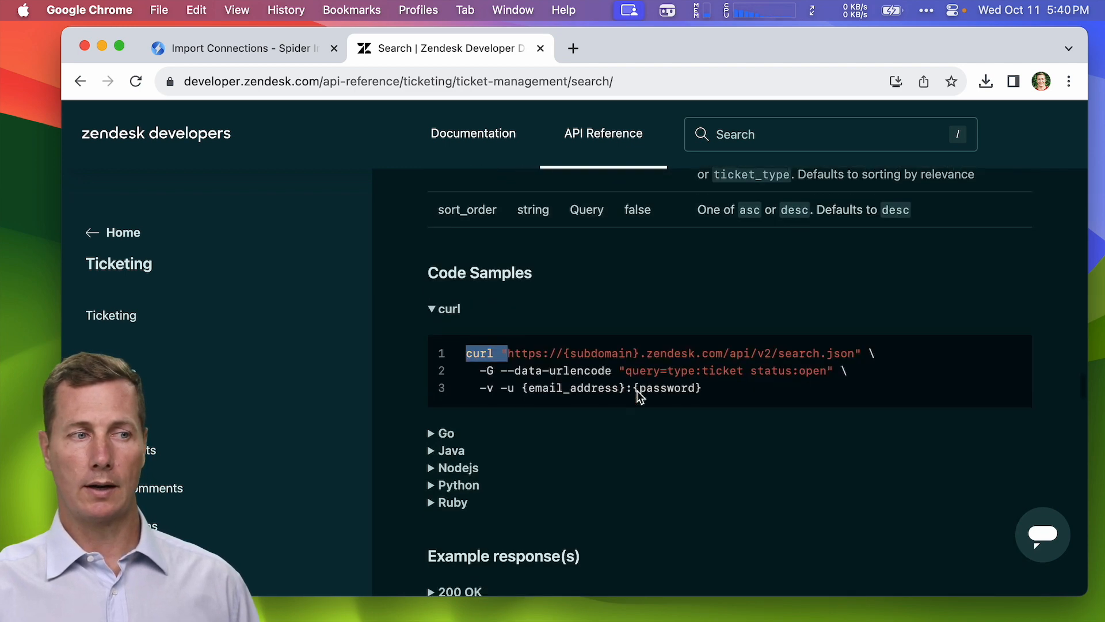
Step: Examine the base URL, the search.json endpoint and the ticket status query in the curl sample
{"action": "left_click_drag", "start_coordinate": [505, 352], "coordinate": [771, 349]}
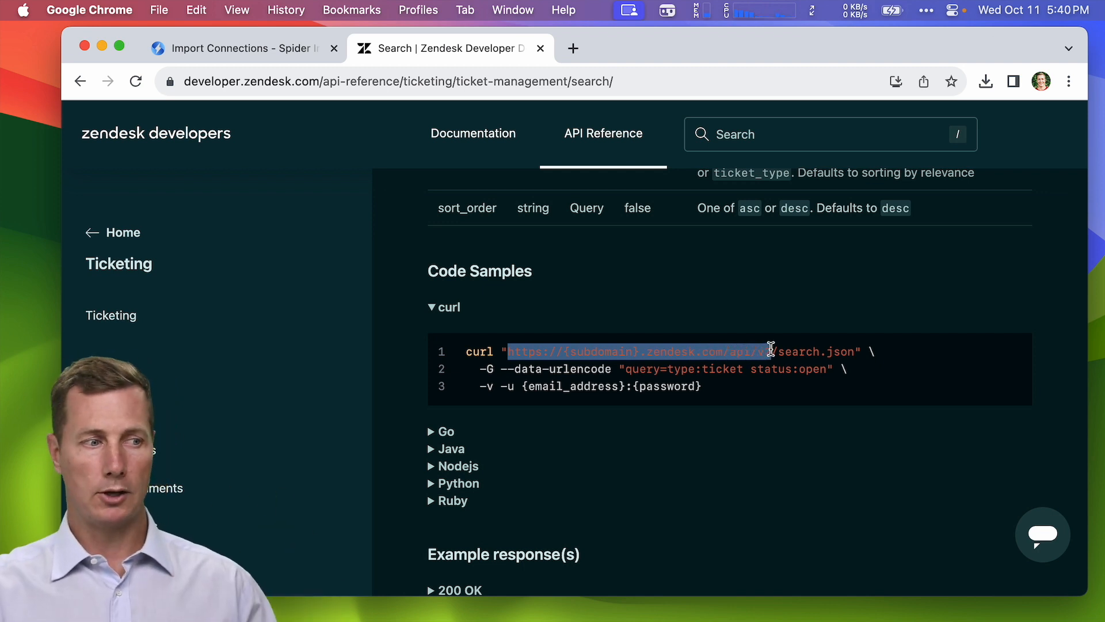
{"action": "left_click", "coordinate": [791, 351]}
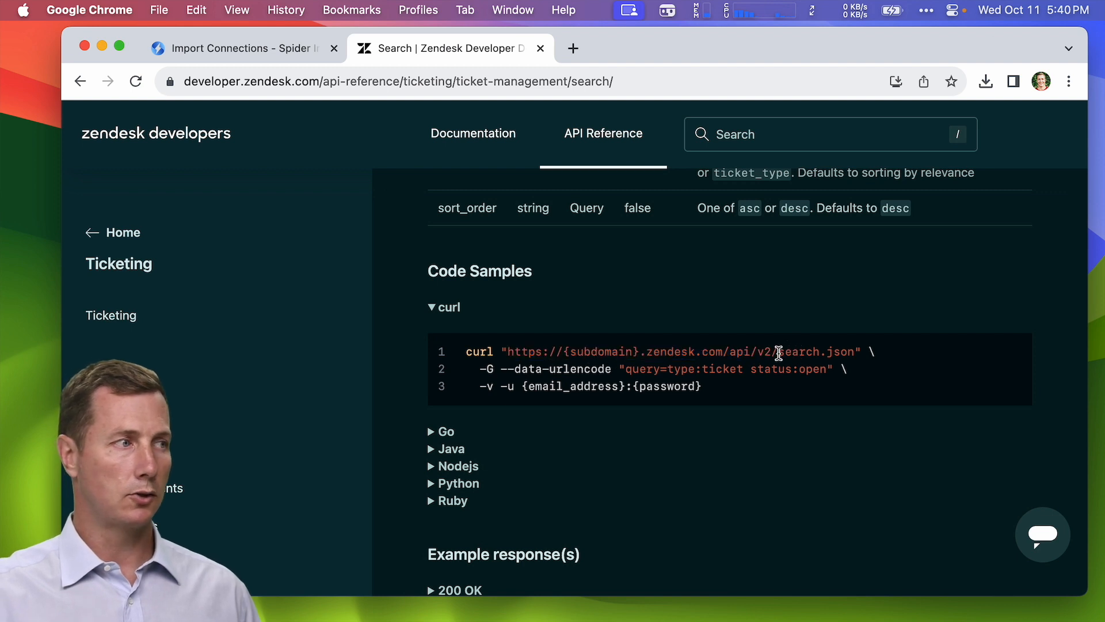
{"action": "left_click_drag", "start_coordinate": [778, 352], "coordinate": [855, 352]}
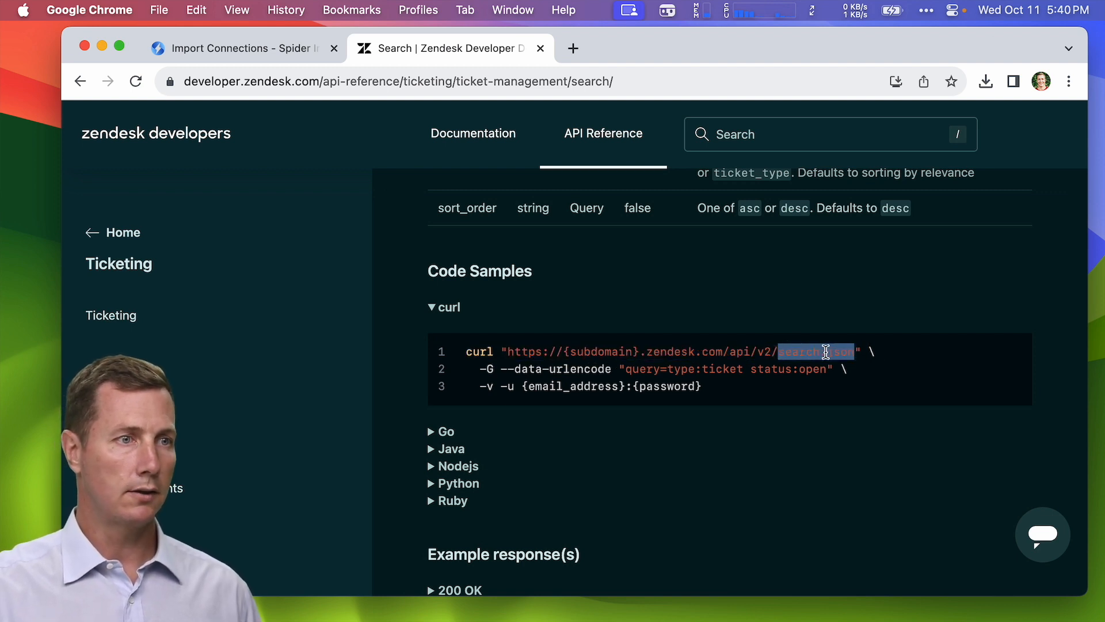
{"action": "left_click", "coordinate": [629, 371]}
{"action": "left_click_drag", "start_coordinate": [667, 369], "coordinate": [828, 370]}
Step: Find the Show Results Count curl sample and examine its count.json endpoint and query parameters
{"action": "scroll", "coordinate": [808, 375], "scroll_direction": "down", "scroll_amount": 3}
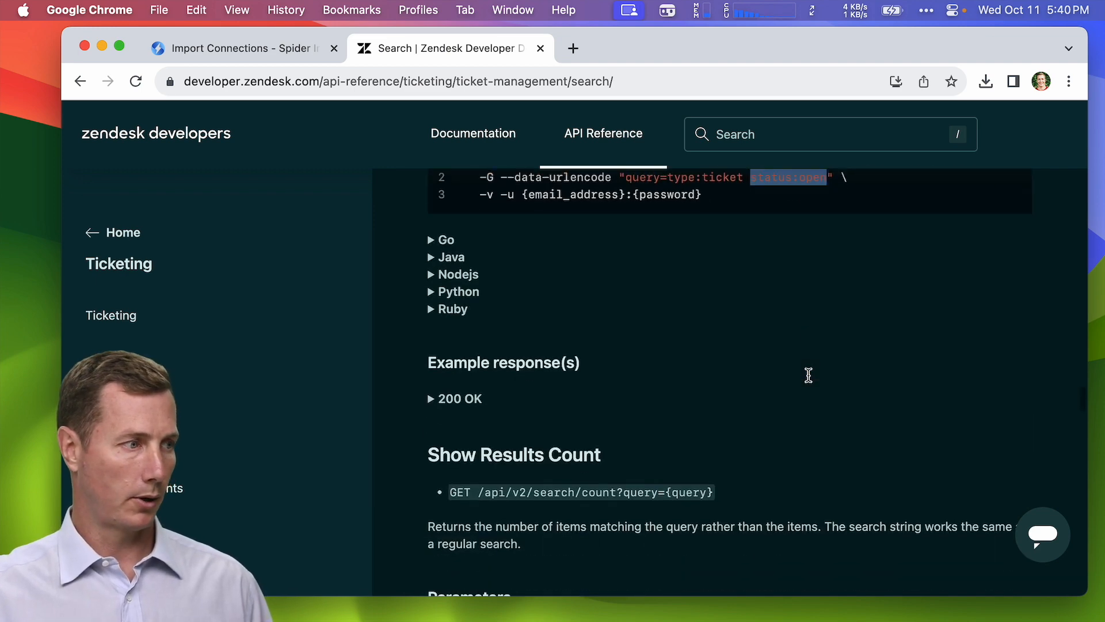
{"action": "scroll", "coordinate": [808, 375], "scroll_direction": "down", "scroll_amount": 8}
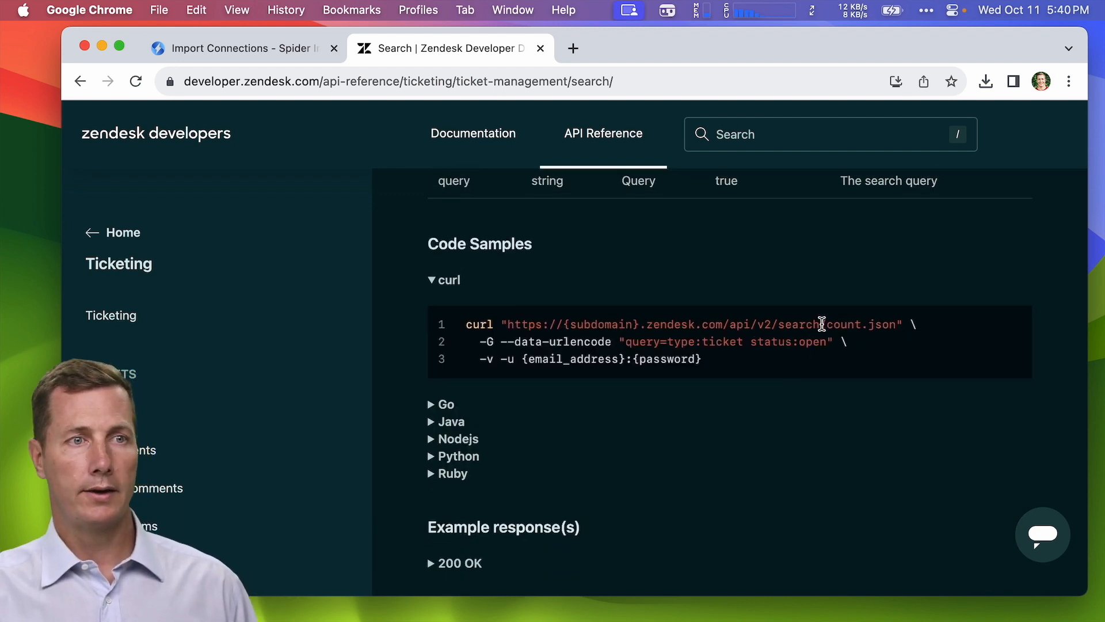
{"action": "left_click_drag", "start_coordinate": [827, 324], "coordinate": [901, 324]}
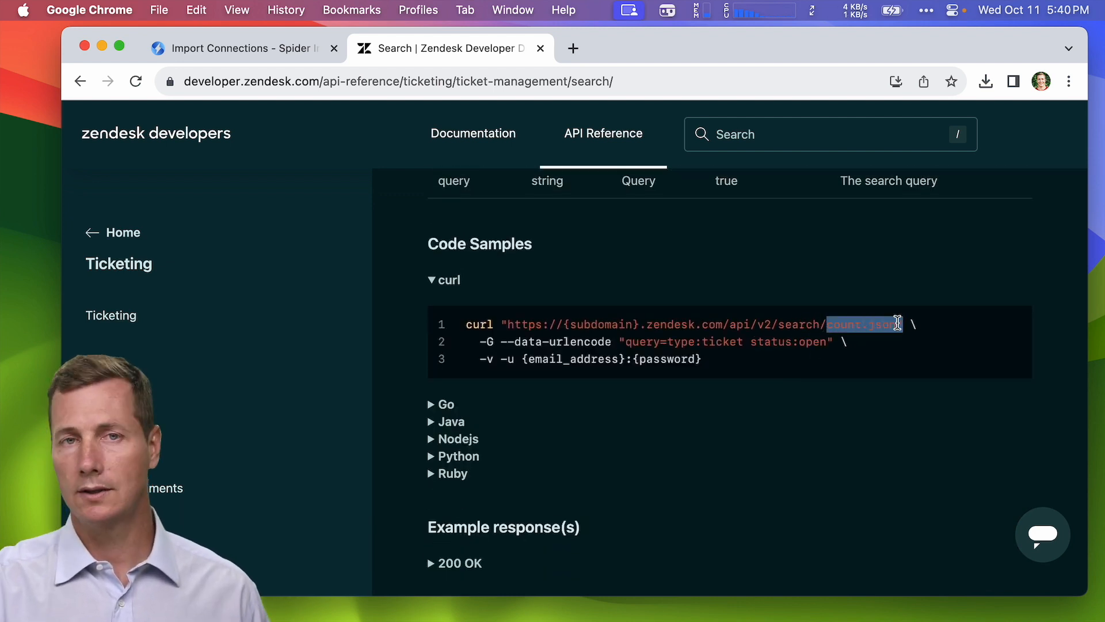
{"action": "scroll", "coordinate": [898, 326], "scroll_direction": "down", "scroll_amount": 1}
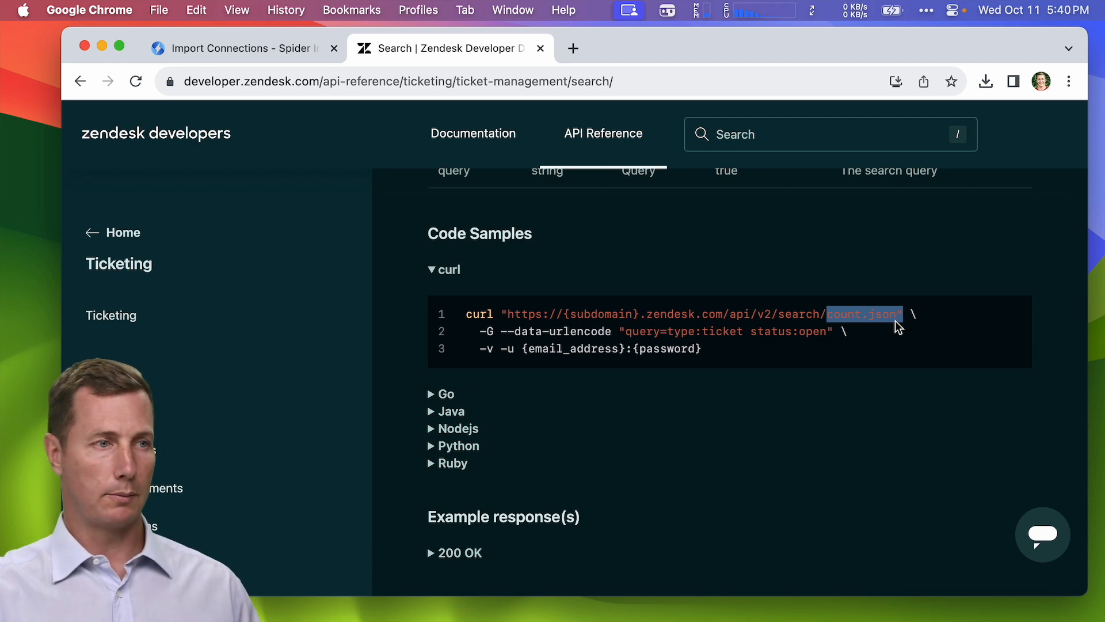
{"action": "left_click", "coordinate": [834, 316]}
{"action": "left_click_drag", "start_coordinate": [828, 314], "coordinate": [891, 309]}
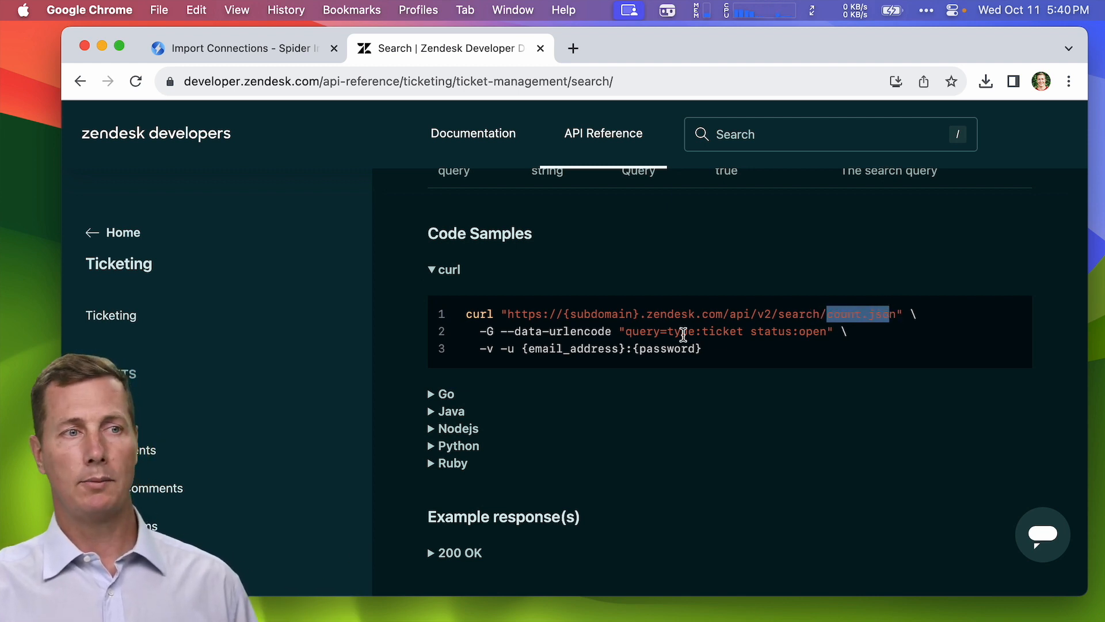
{"action": "left_click_drag", "start_coordinate": [661, 332], "coordinate": [724, 332]}
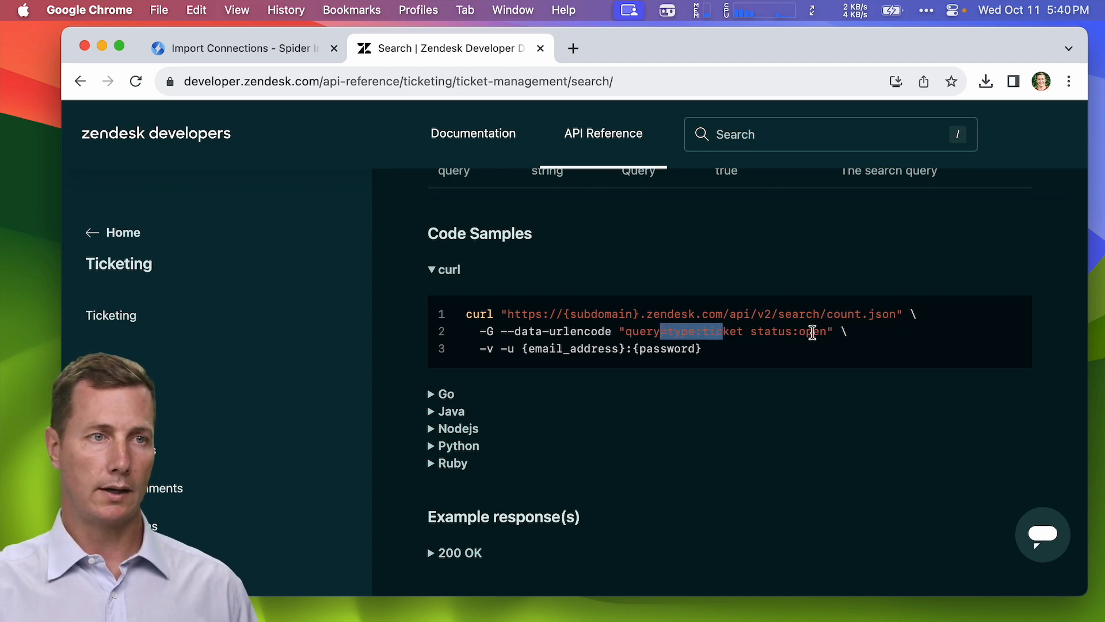
Step: Look through the further search documentation and highlight the base URL up to /api/v2/ in the Show Results Count curl sample
{"action": "scroll", "coordinate": [812, 333], "scroll_direction": "down", "scroll_amount": 15}
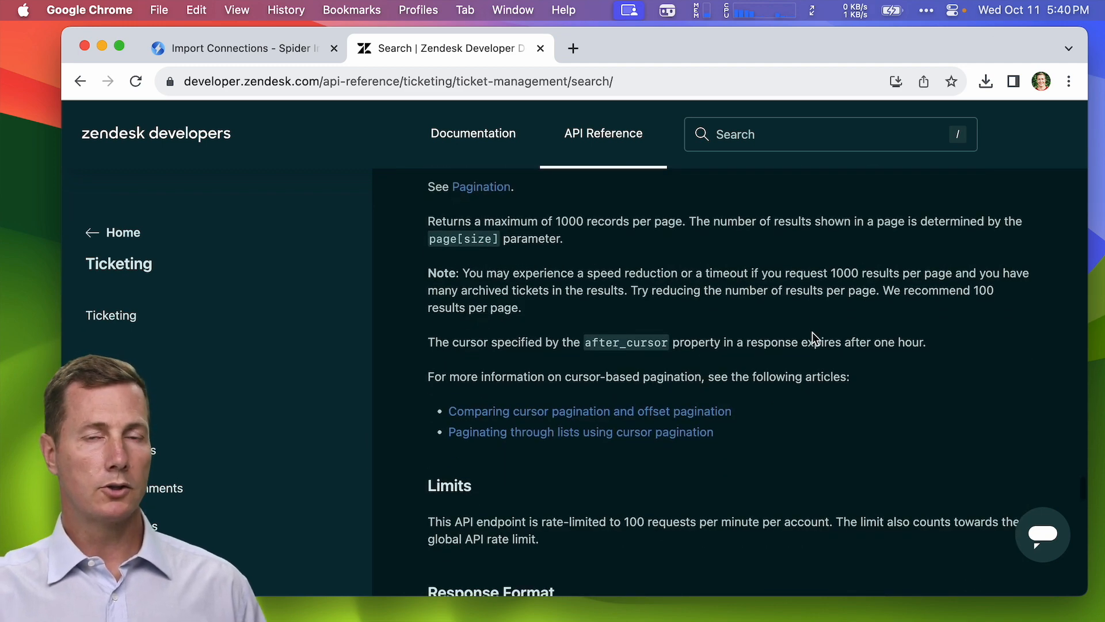
{"action": "scroll", "coordinate": [813, 336], "scroll_direction": "down", "scroll_amount": 15}
{"action": "scroll", "coordinate": [813, 336], "scroll_direction": "up", "scroll_amount": 5}
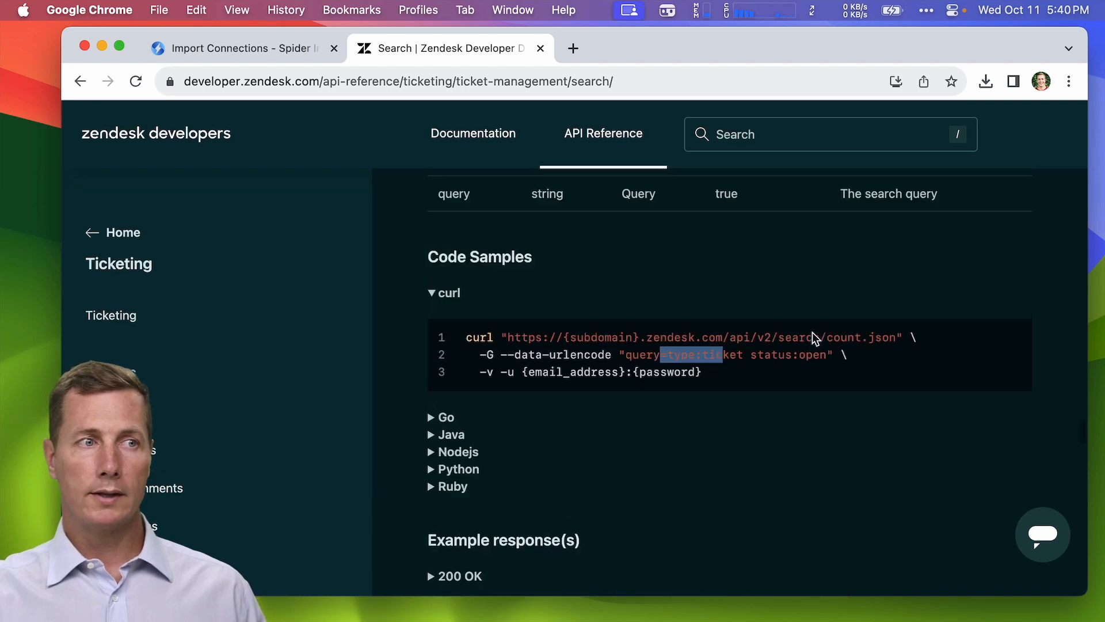
{"action": "scroll", "coordinate": [813, 334], "scroll_direction": "up", "scroll_amount": 2}
{"action": "left_click", "coordinate": [507, 386]}
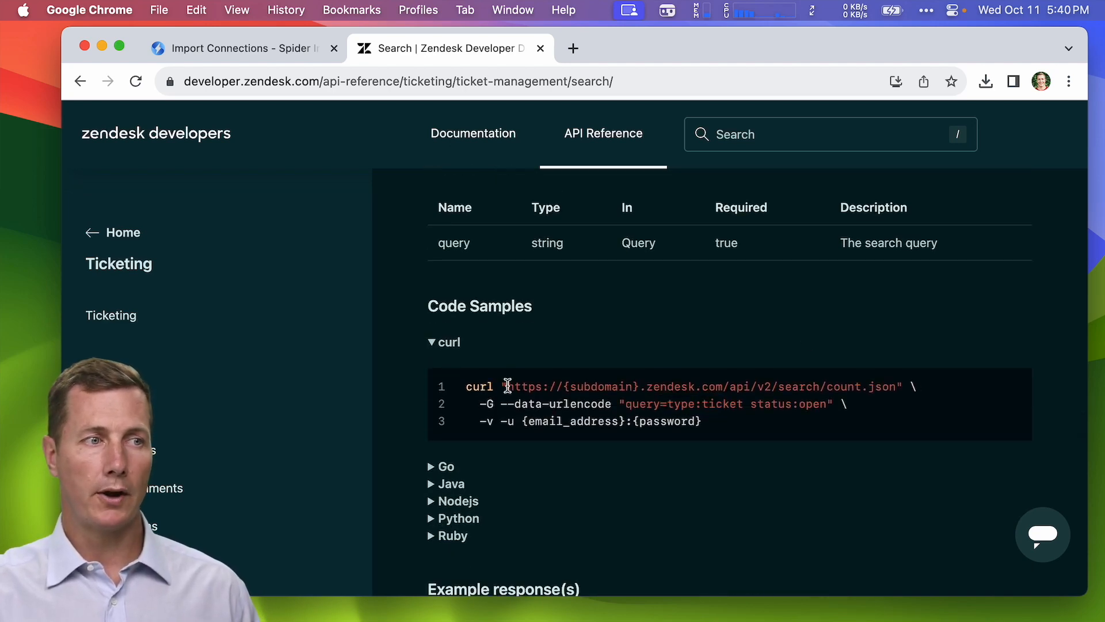
{"action": "left_click_drag", "start_coordinate": [507, 386], "coordinate": [780, 385]}
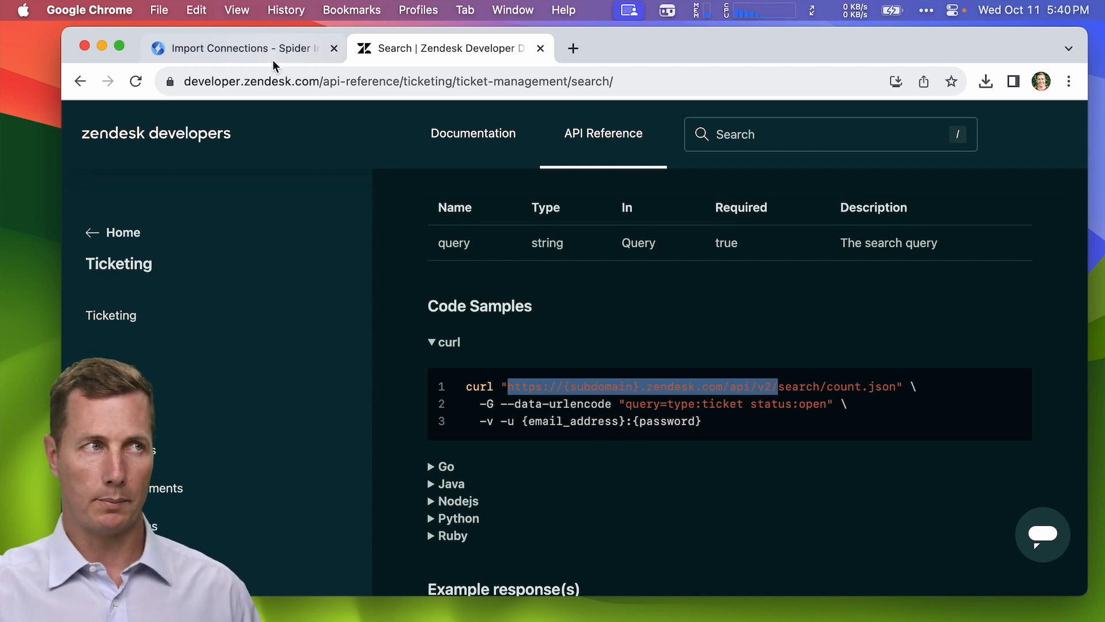
Step: Return to the Add REST Connection form in Spider Impact and set the authentication type to Basic HTTP (Username/Password)
{"action": "left_click", "coordinate": [230, 48]}
{"action": "left_click", "coordinate": [118, 45]}
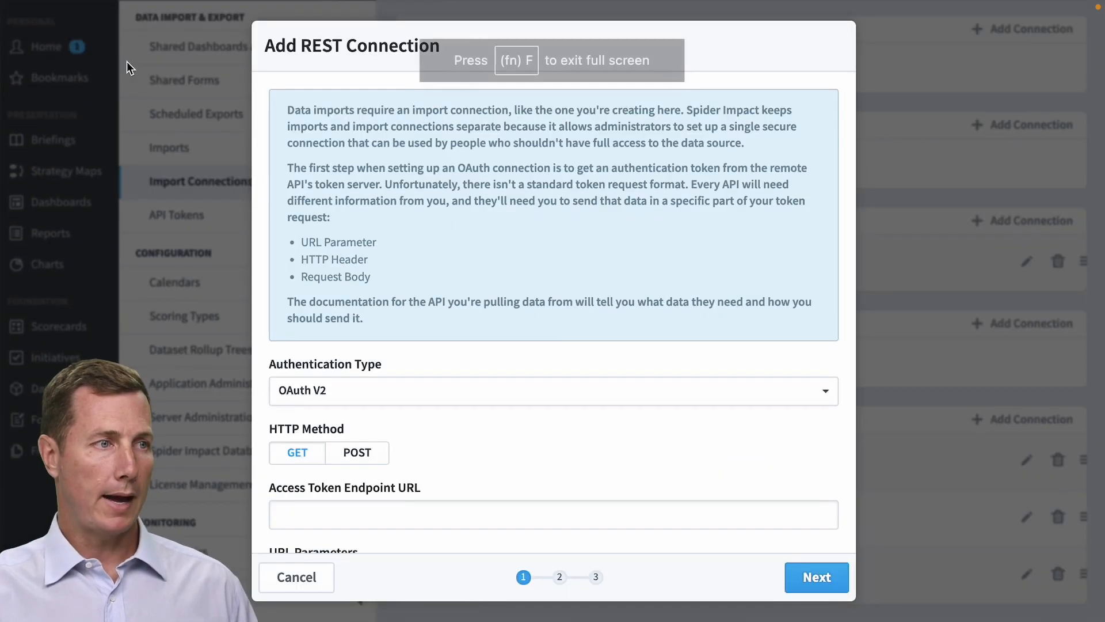
{"action": "left_click", "coordinate": [391, 397]}
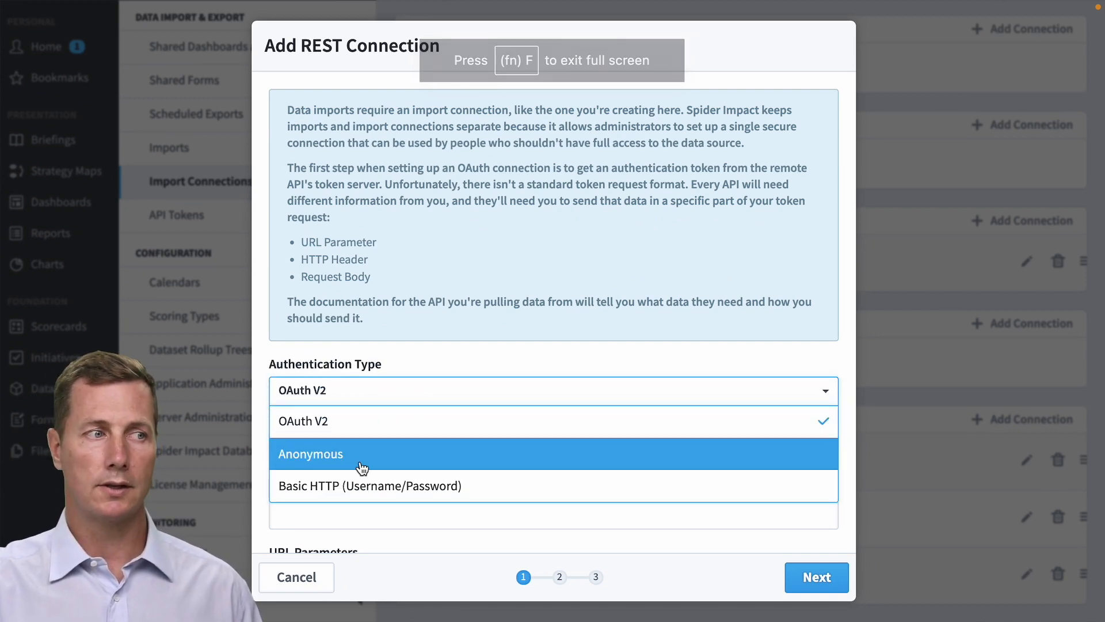
{"action": "left_click", "coordinate": [419, 487]}
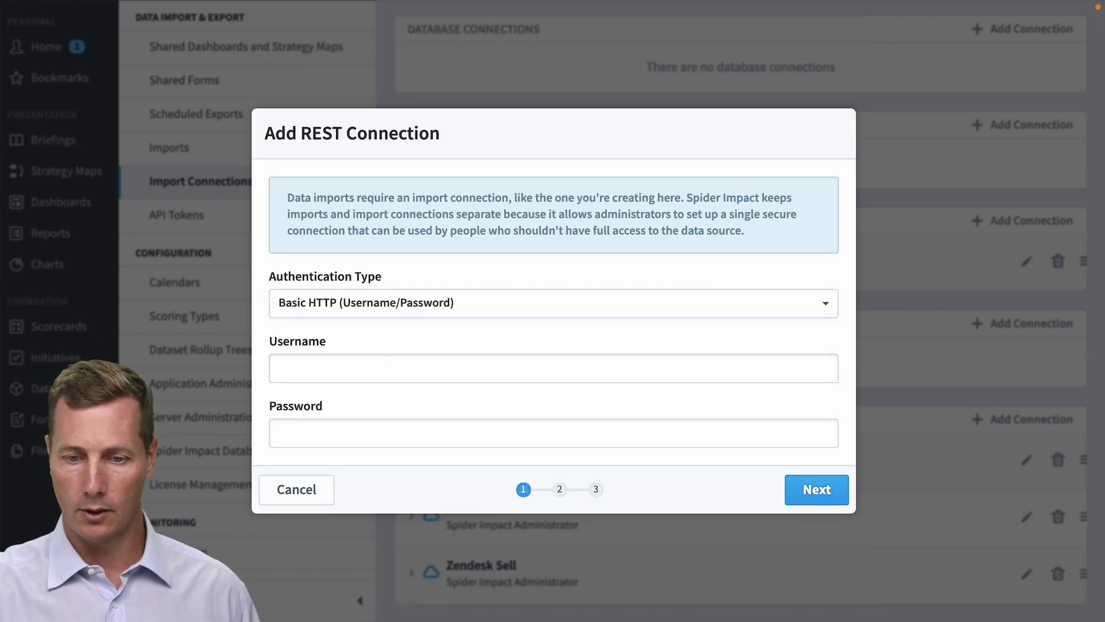
Step: Enter the account e-mail as the username, paste the password, and continue to the API endpoint settings
{"action": "left_click", "coordinate": [301, 365]}
{"action": "key", "text": "ctrl+v"}
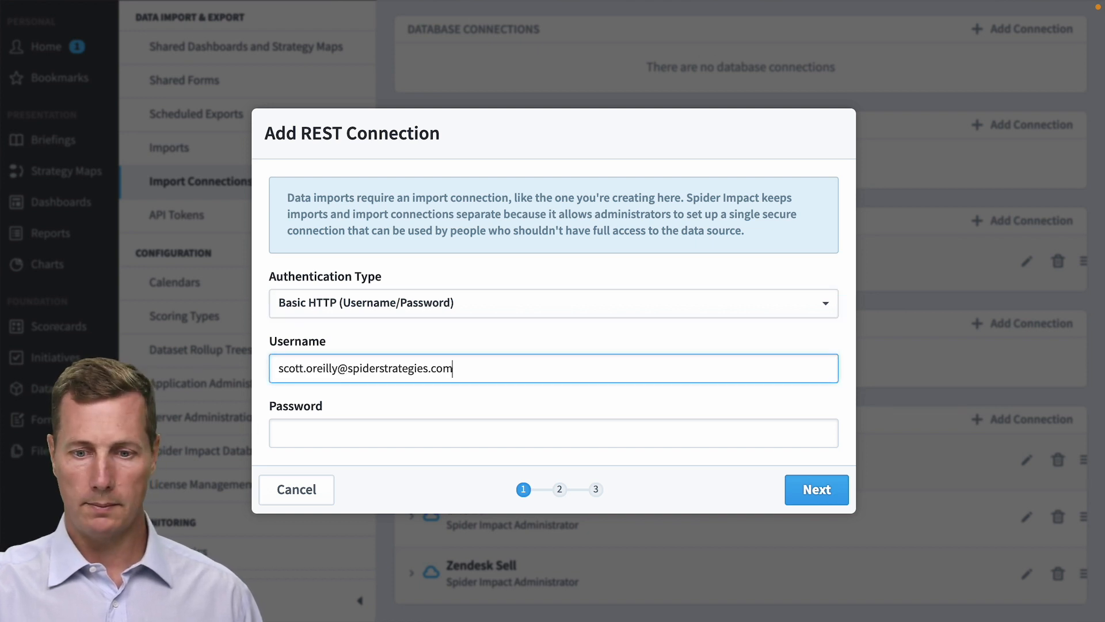
{"action": "key", "text": "Tab"}
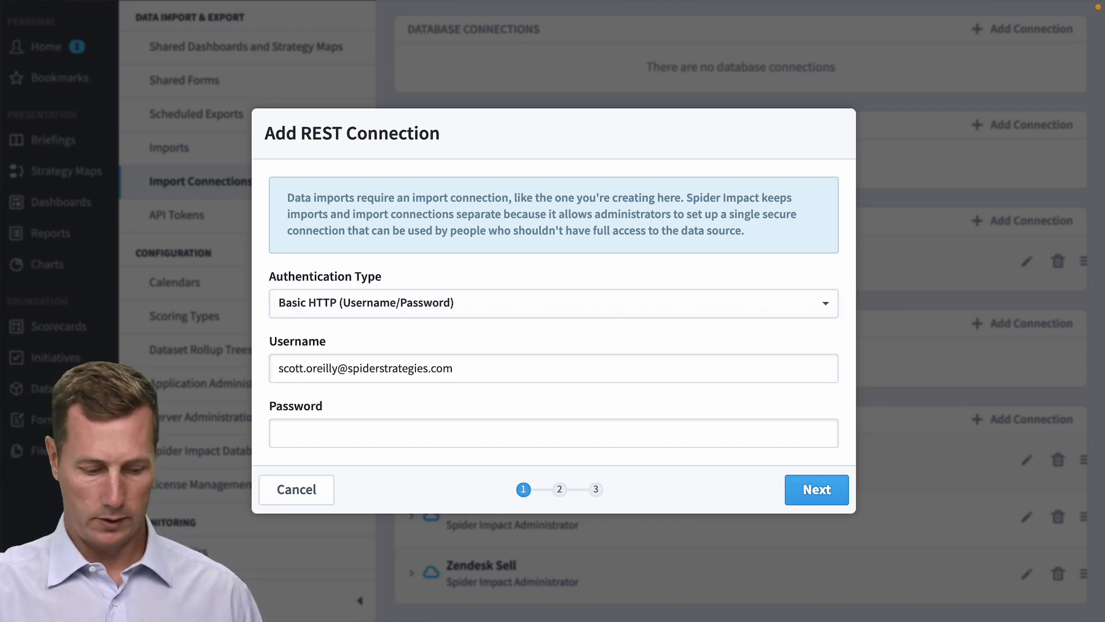
{"action": "left_click", "coordinate": [357, 432]}
{"action": "key", "text": "ctrl+v"}
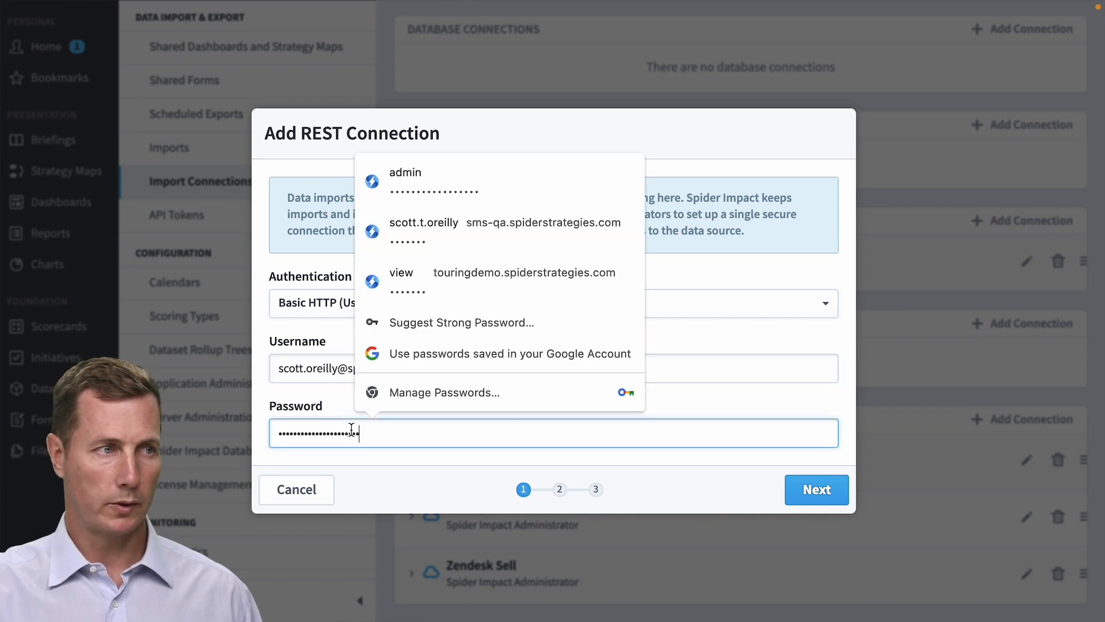
{"action": "left_click", "coordinate": [740, 400]}
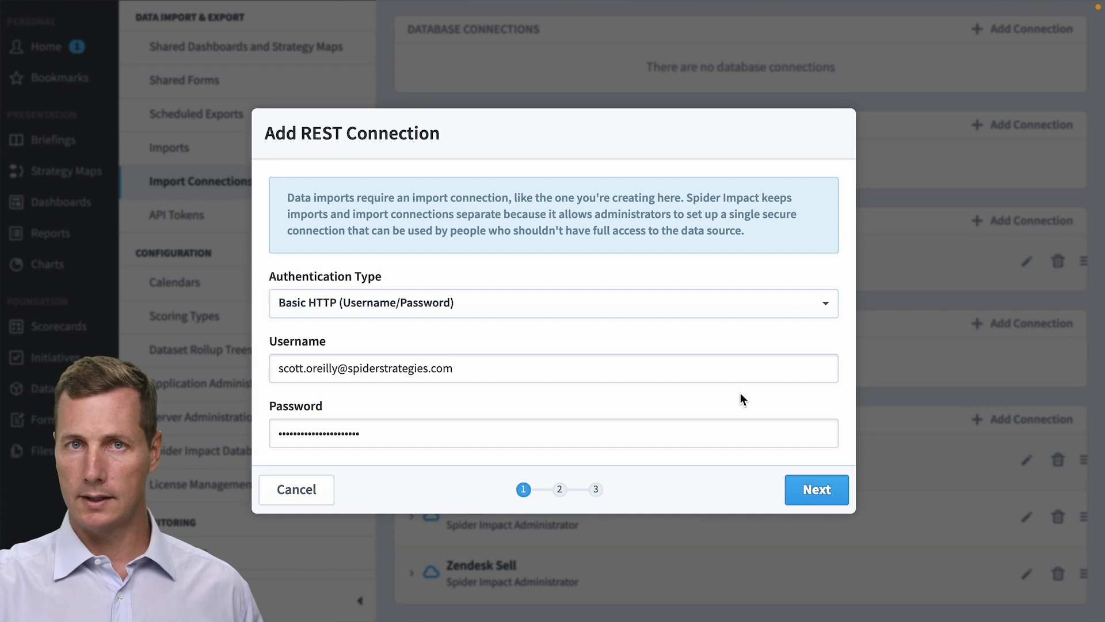
{"action": "left_click", "coordinate": [814, 488]}
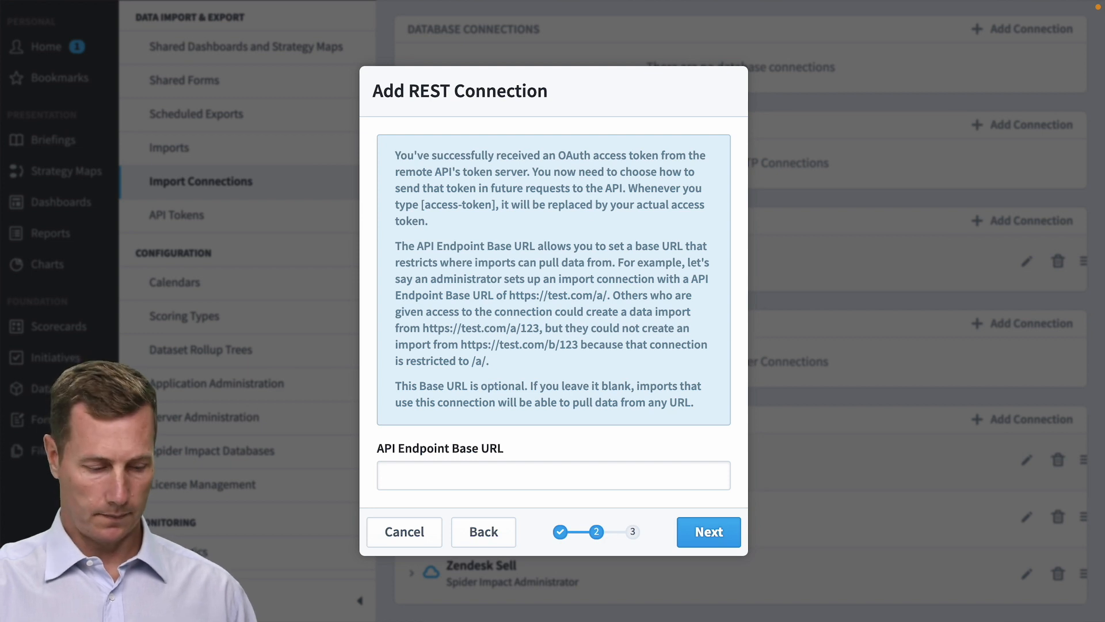
{"action": "left_click", "coordinate": [419, 471]}
{"action": "type", "text": "https://spiderstrategies.zendesk.com/api/v2/"}
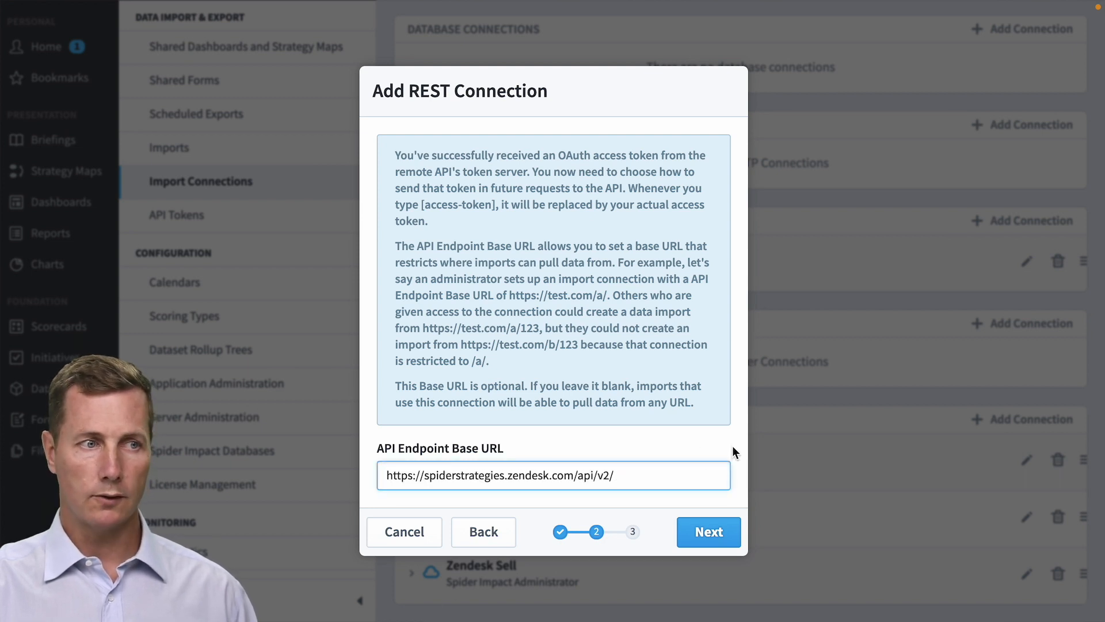
{"action": "left_click", "coordinate": [707, 438]}
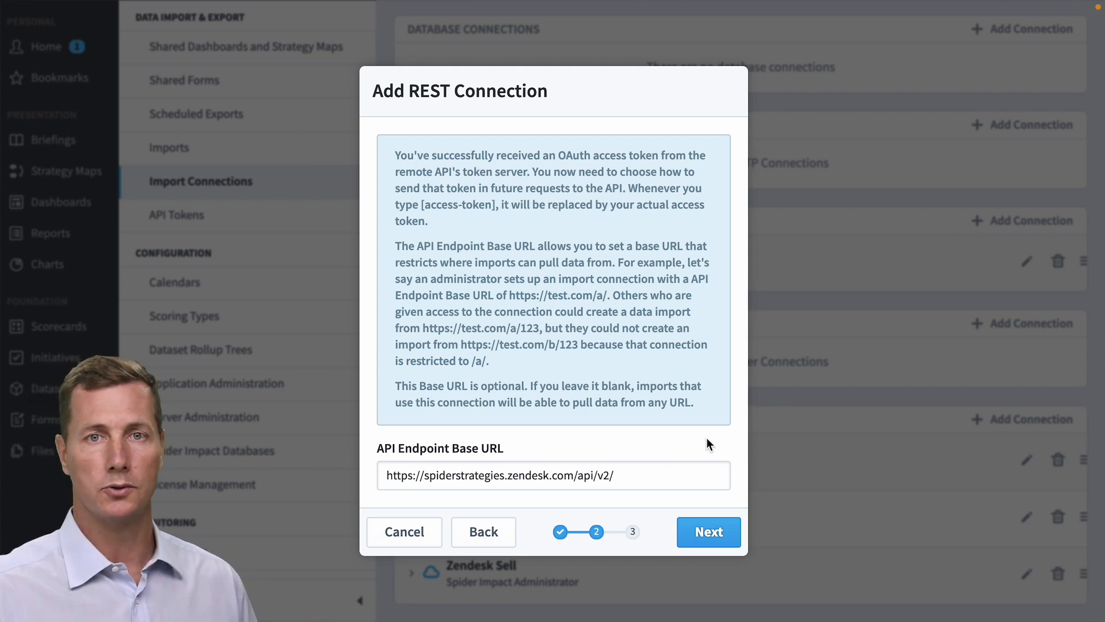
{"action": "left_click", "coordinate": [621, 478]}
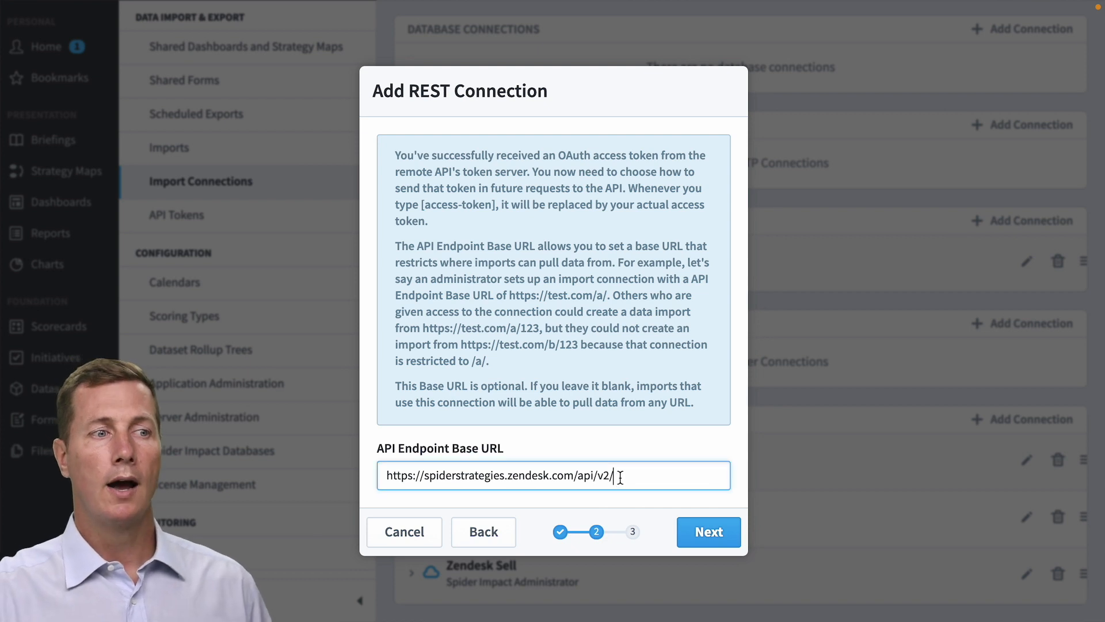
{"action": "left_click_drag", "start_coordinate": [620, 478], "coordinate": [458, 478]}
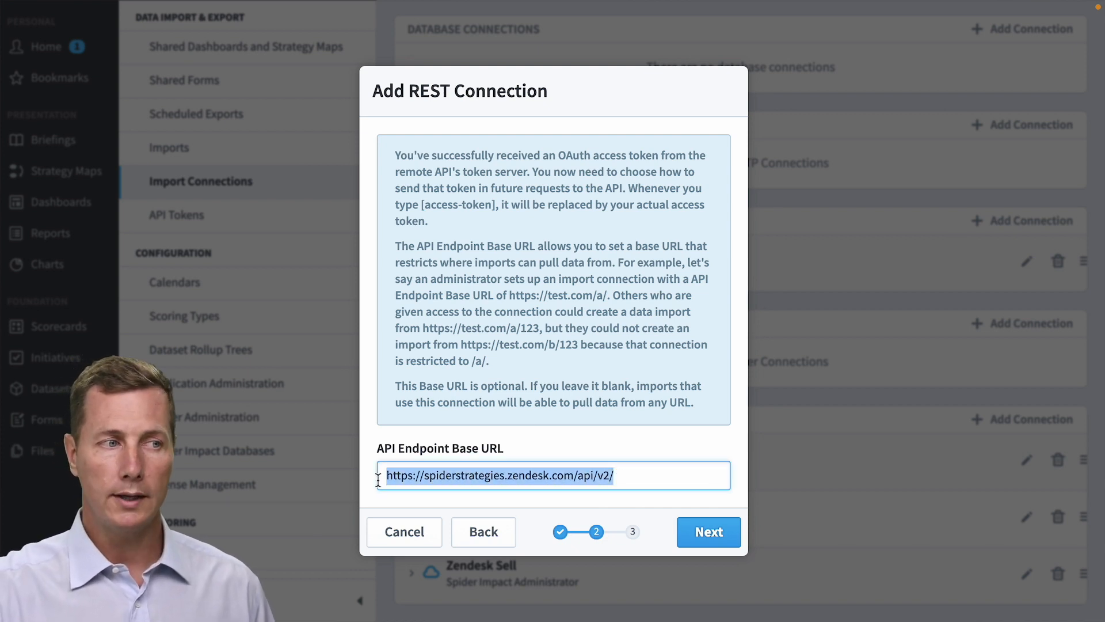
{"action": "left_click", "coordinate": [399, 475]}
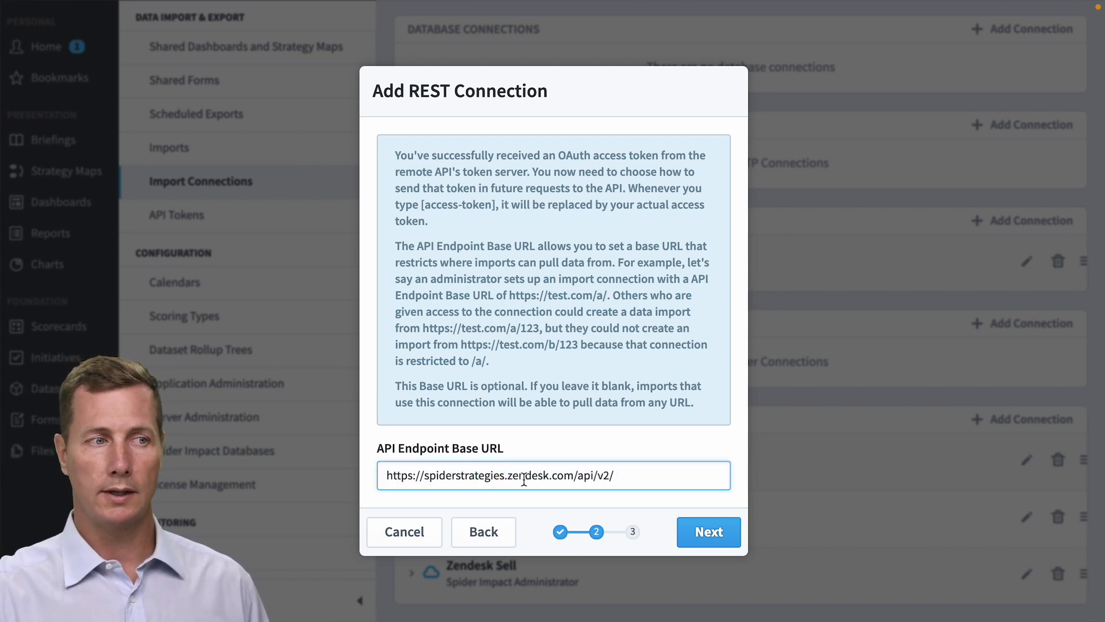
Step: Accept the API endpoint base URL and name the REST connection Zendesk
{"action": "left_click_drag", "start_coordinate": [446, 475], "coordinate": [612, 473]}
{"action": "left_click", "coordinate": [629, 472]}
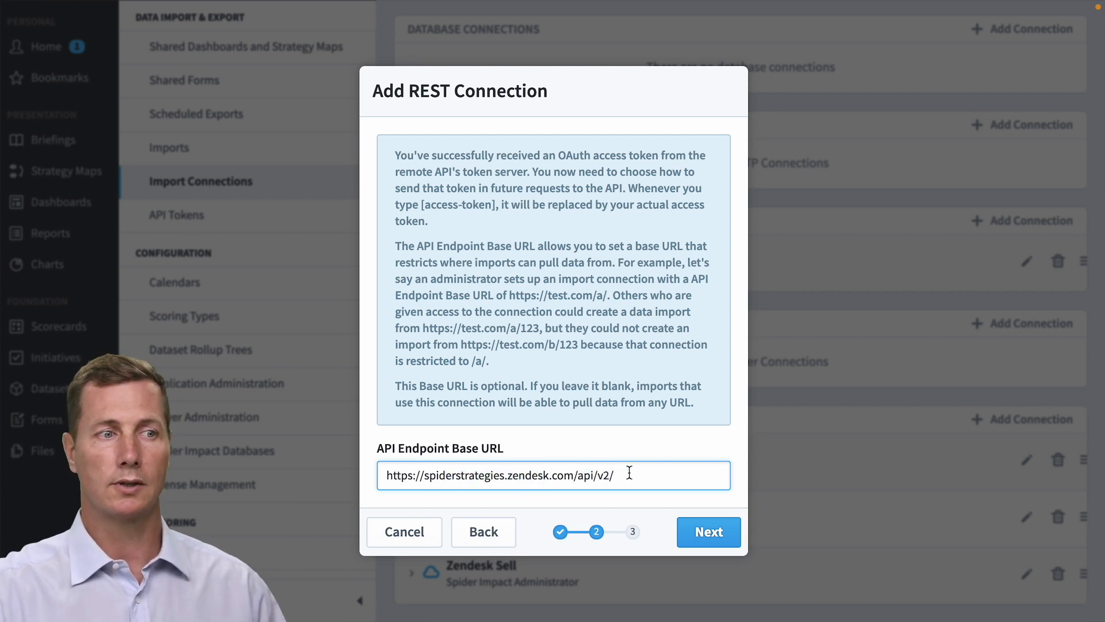
{"action": "left_click", "coordinate": [704, 538]}
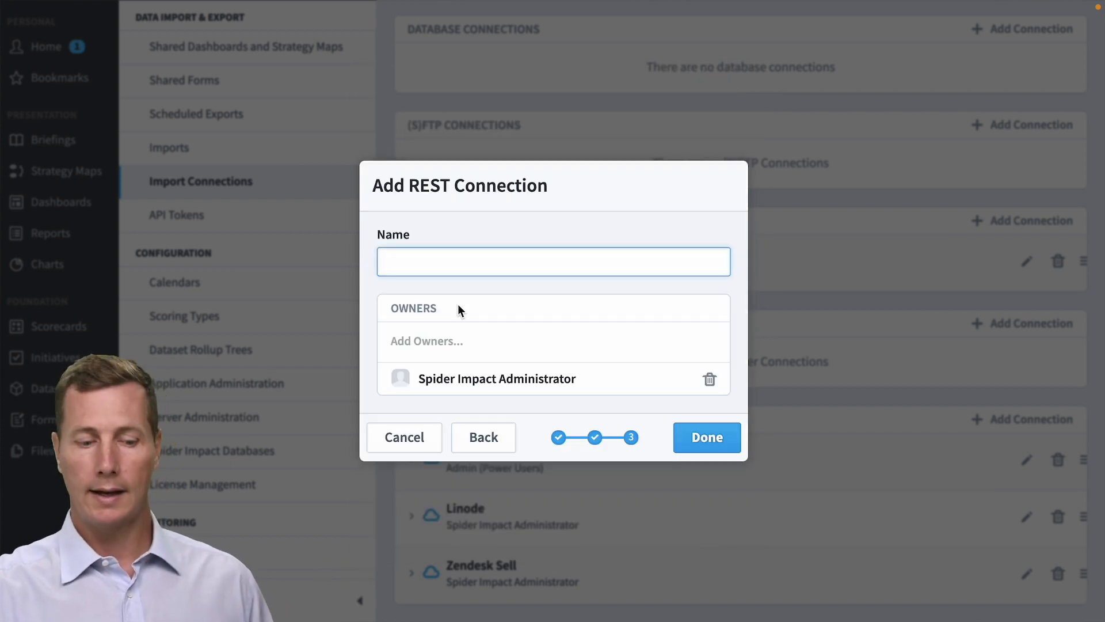
{"action": "type", "text": "Zendsek"}
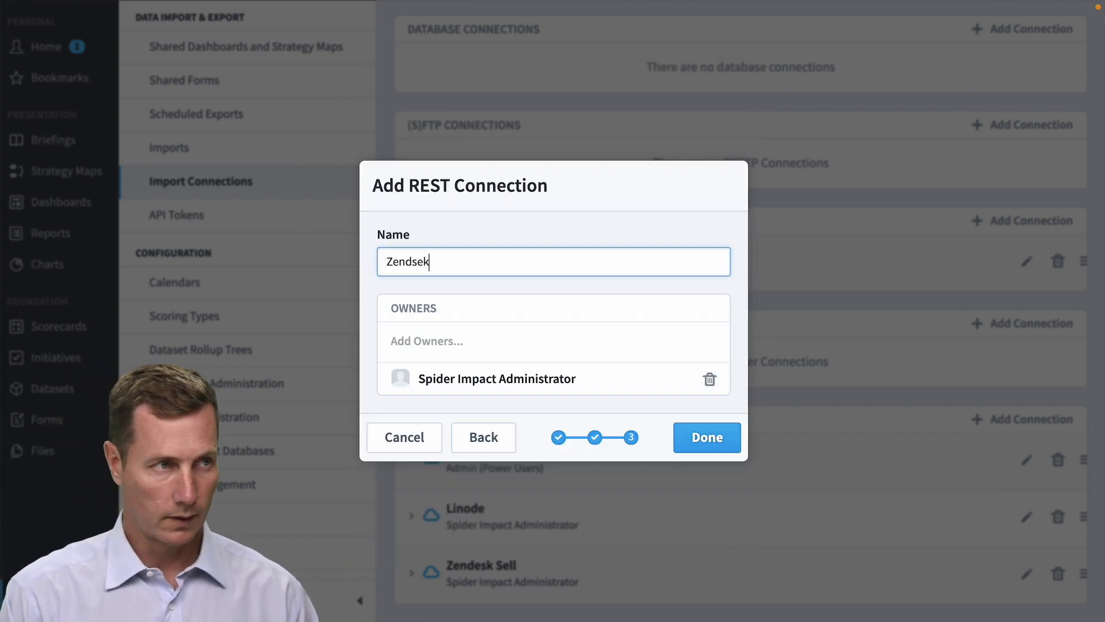
{"action": "key", "text": "BackSpace"}
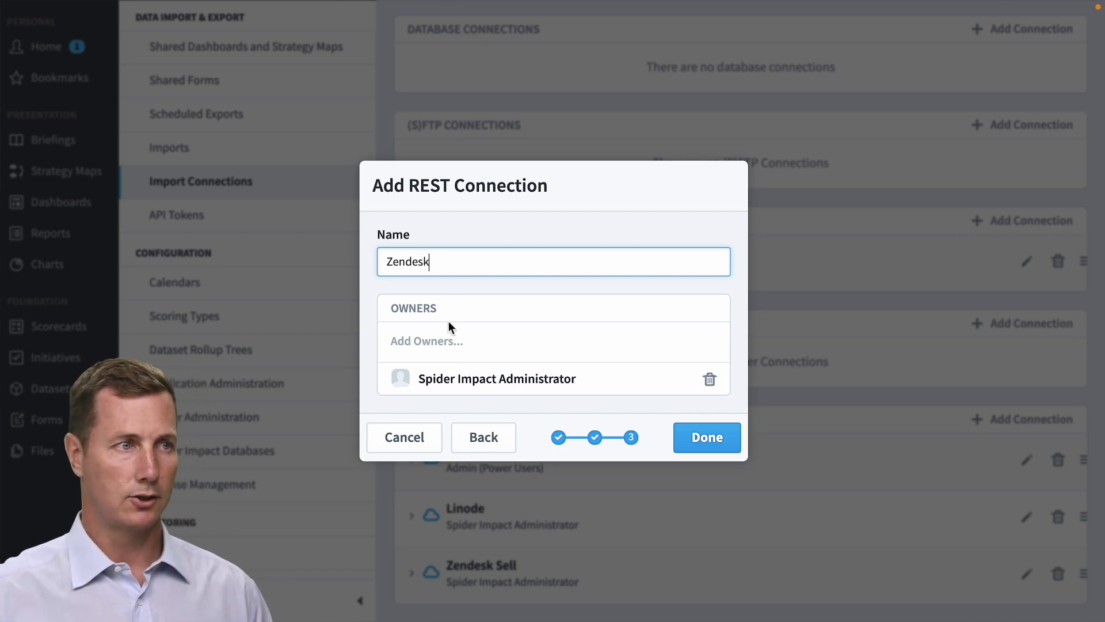
Step: Add the Admin group and an individual user as connection owners, and finish the connection without saving the password in the browser
{"action": "left_click", "coordinate": [415, 341]}
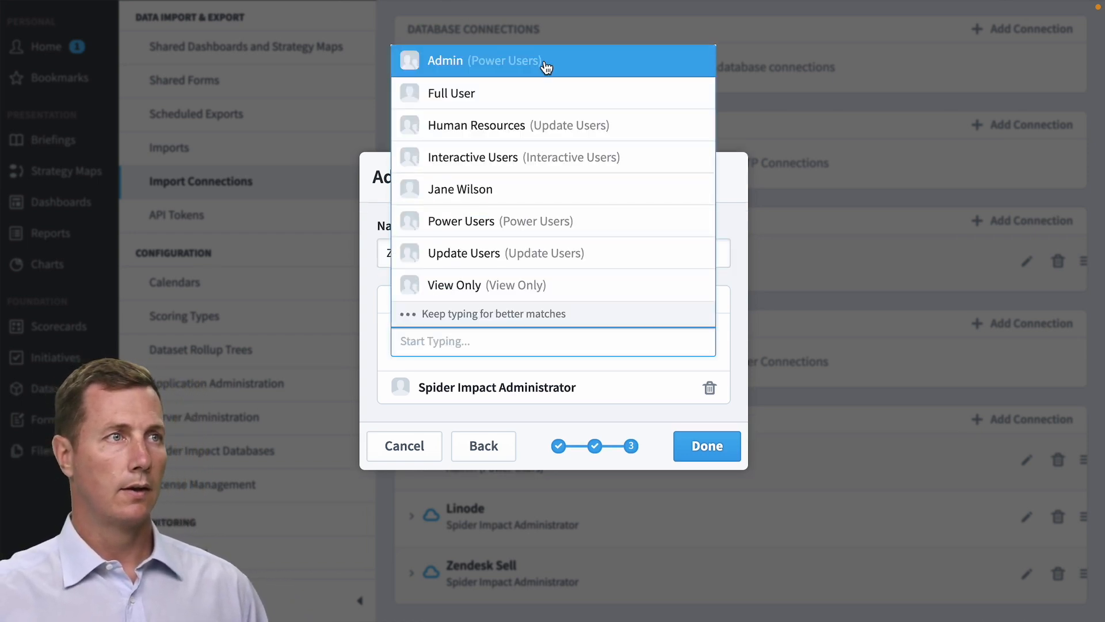
{"action": "left_click", "coordinate": [543, 65]}
{"action": "left_click", "coordinate": [585, 463]}
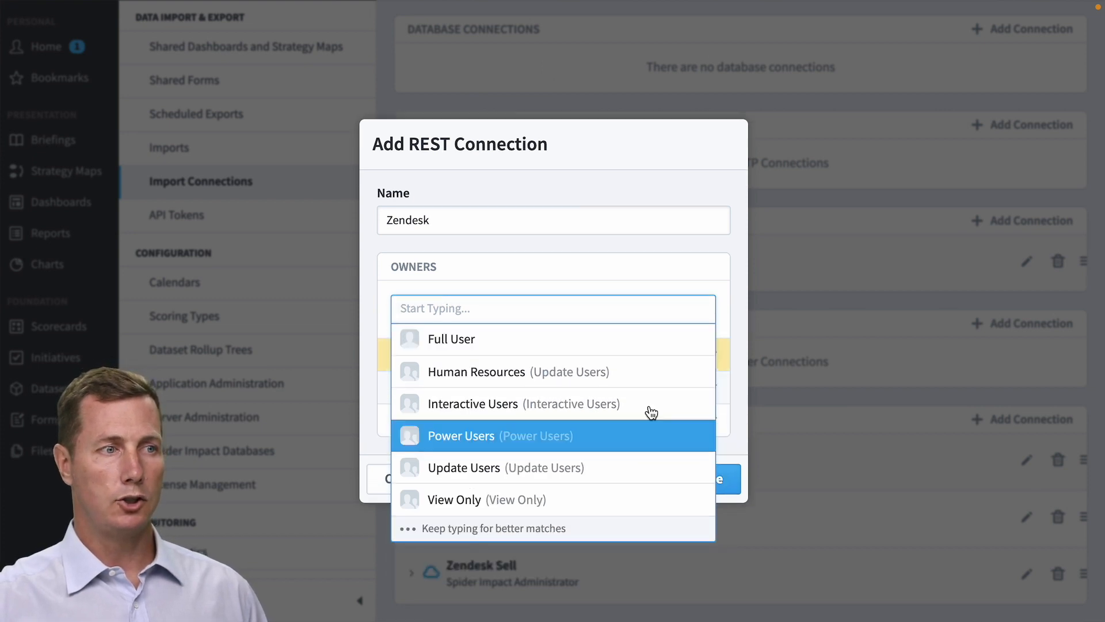
{"action": "left_click", "coordinate": [736, 248]}
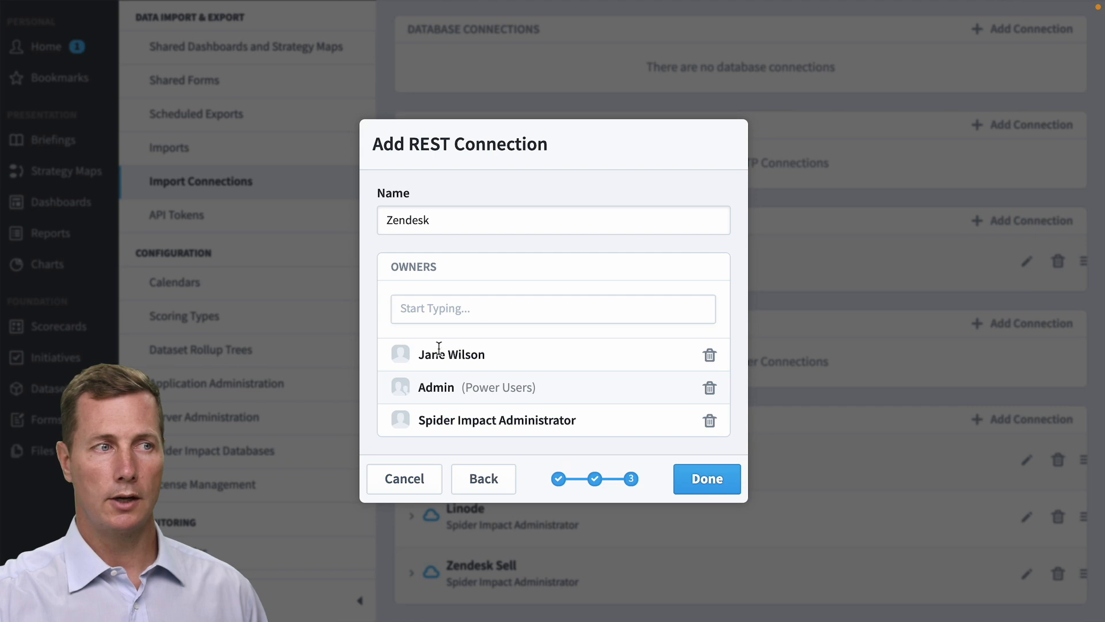
{"action": "left_click", "coordinate": [711, 484]}
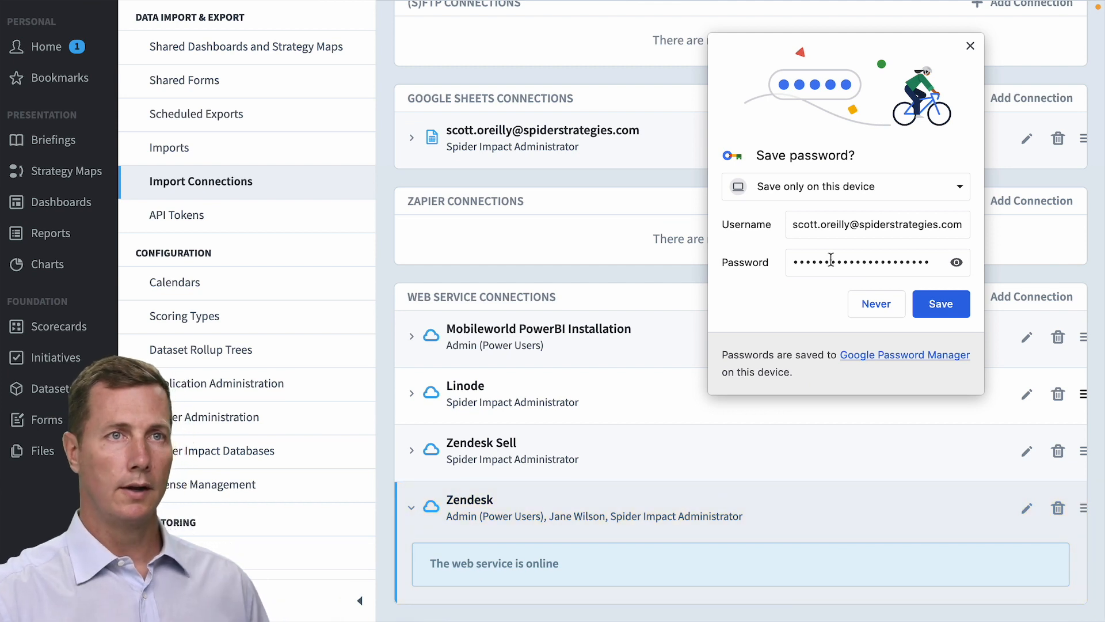
{"action": "left_click", "coordinate": [970, 46]}
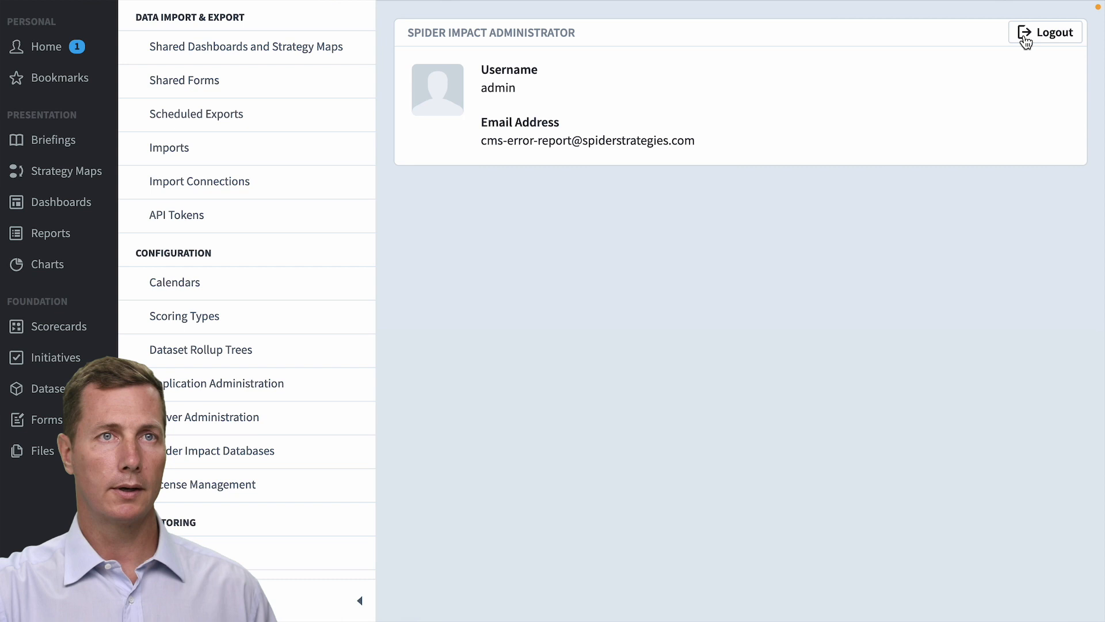
Step: Log out of the administrator account and log in with the added owner's username and password, declining to save the password
{"action": "left_click", "coordinate": [1024, 38]}
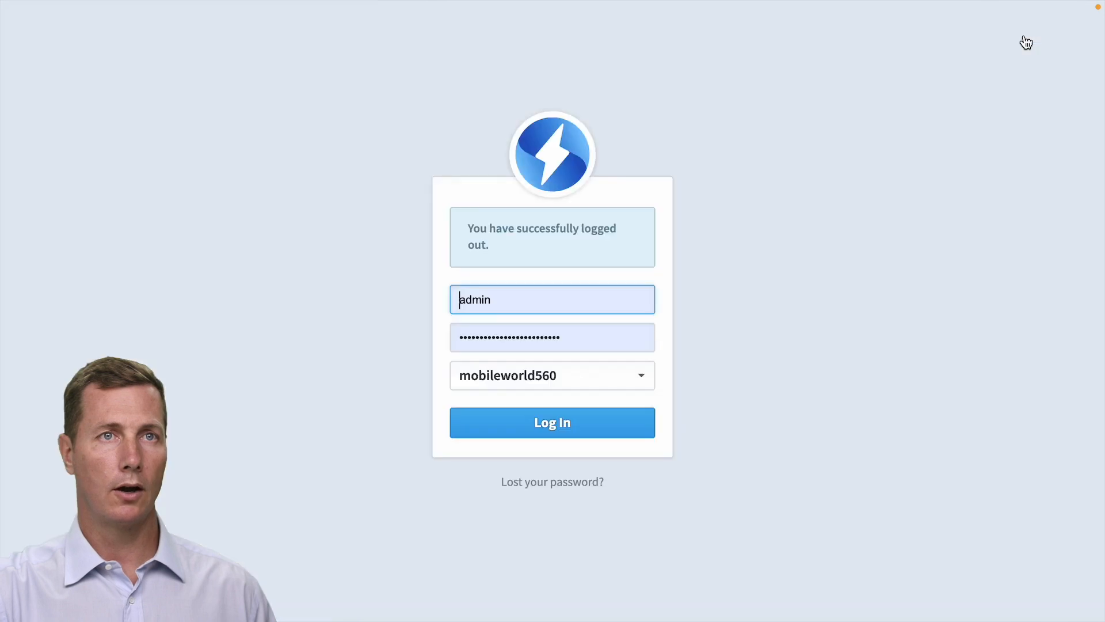
{"action": "left_click_drag", "start_coordinate": [521, 302], "coordinate": [413, 305]}
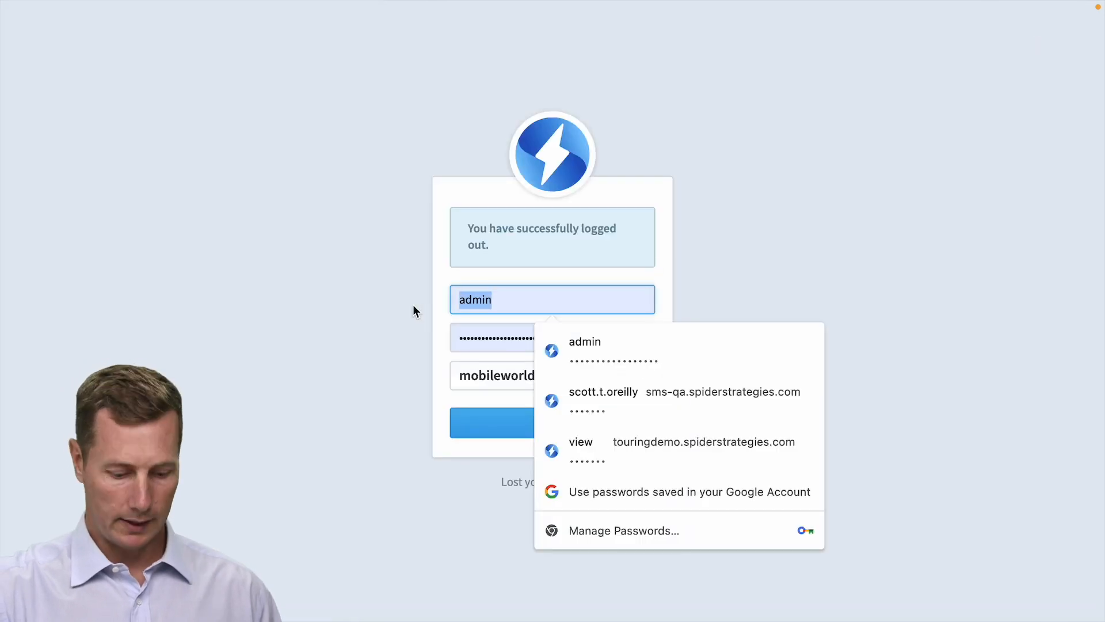
{"action": "type", "text": "jane"}
{"action": "key", "text": "Tab"}
{"action": "type", "text": "•••"}
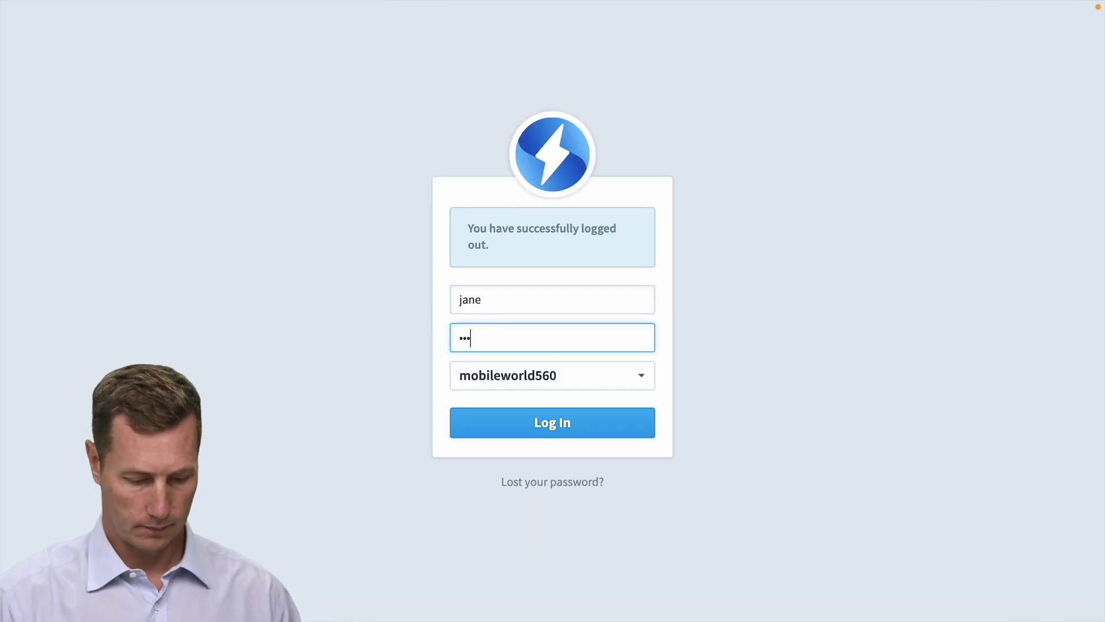
{"action": "left_click", "coordinate": [558, 422]}
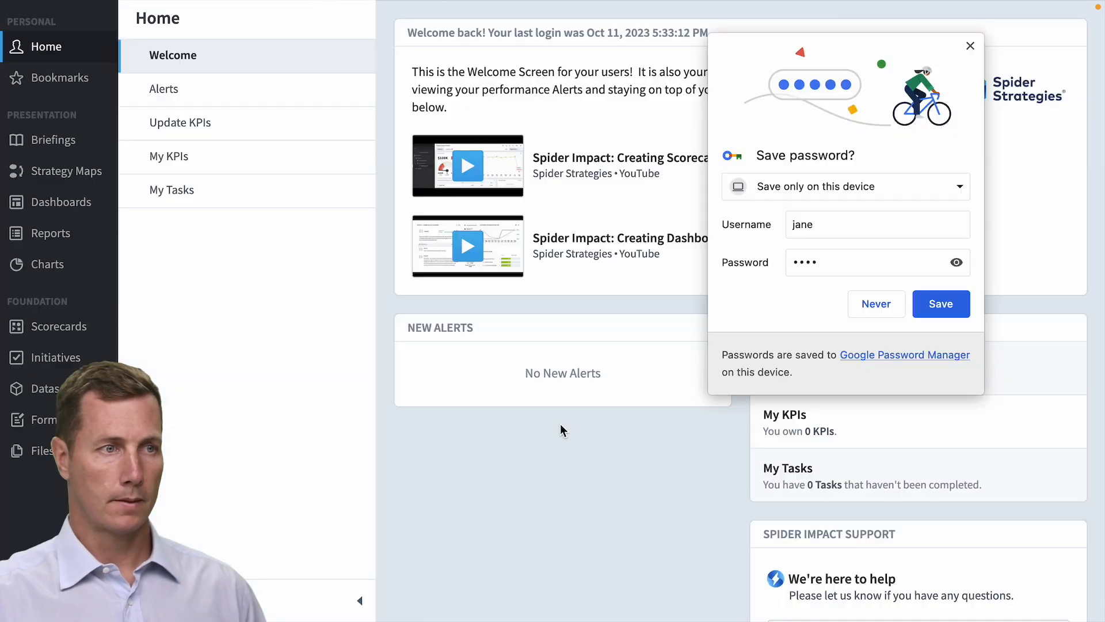
{"action": "left_click", "coordinate": [704, 218]}
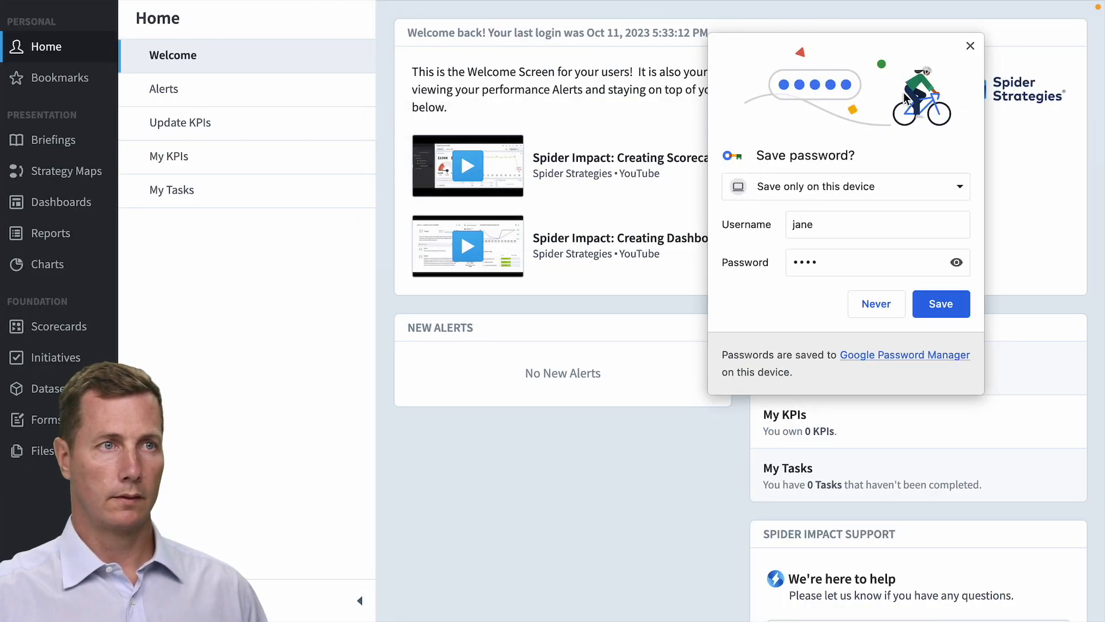
{"action": "left_click", "coordinate": [970, 50]}
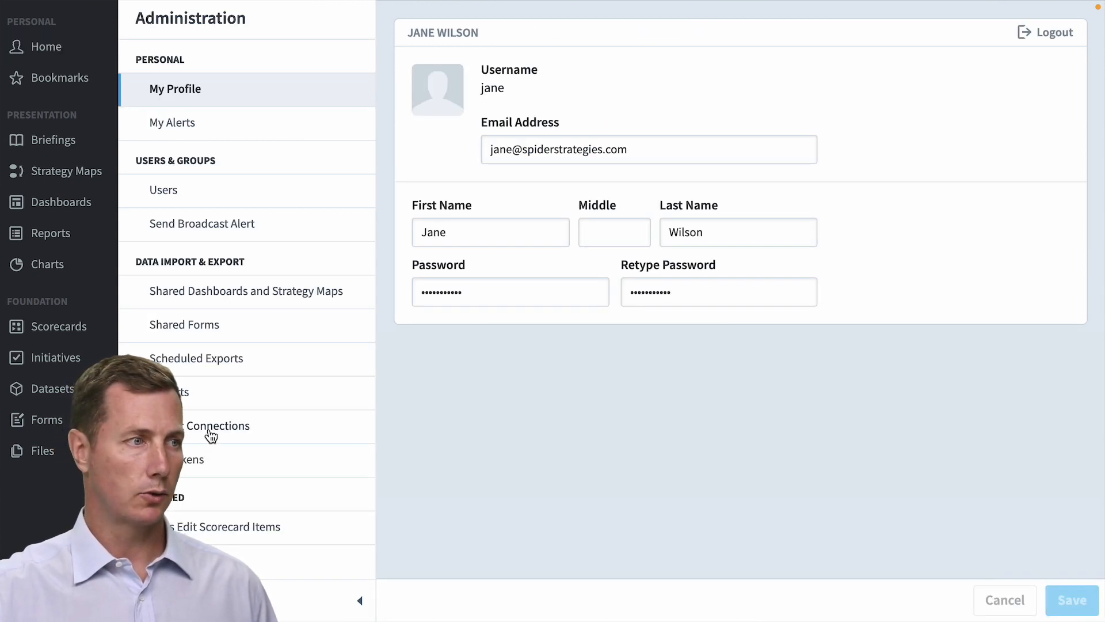
Step: Open the import connections and check the status of the Zendesk web service connection
{"action": "left_click", "coordinate": [211, 435]}
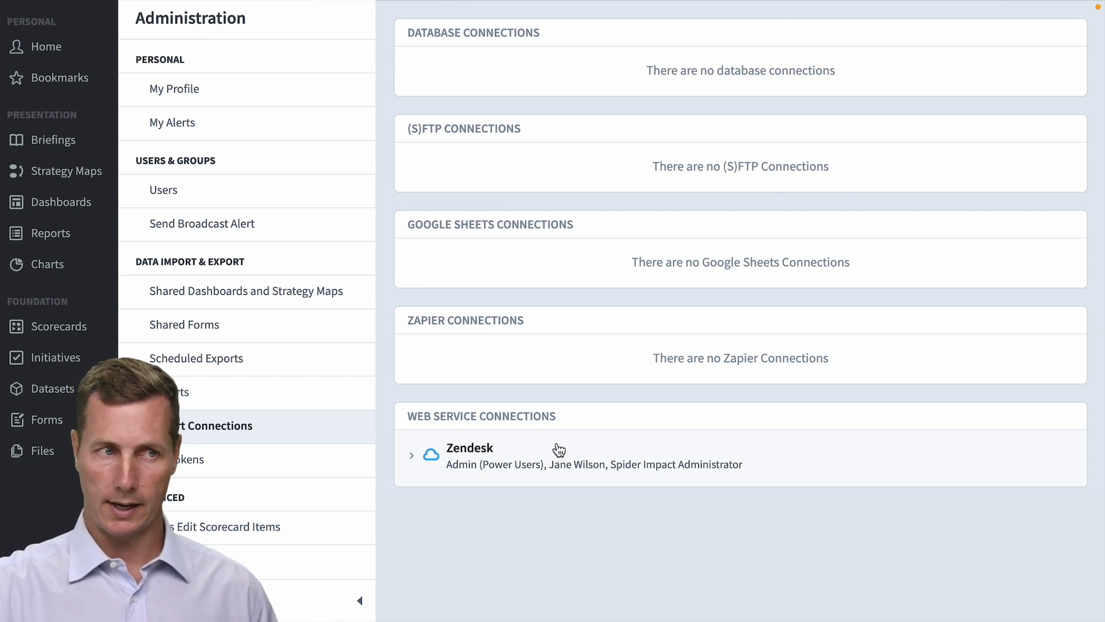
{"action": "left_click", "coordinate": [589, 453]}
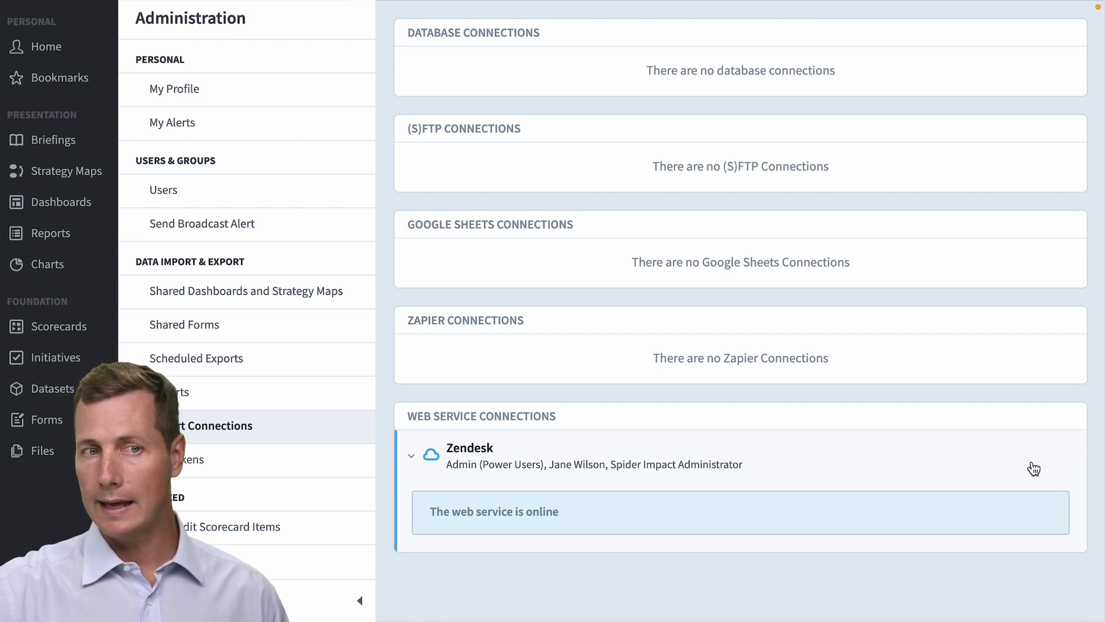
{"action": "left_click", "coordinate": [947, 468]}
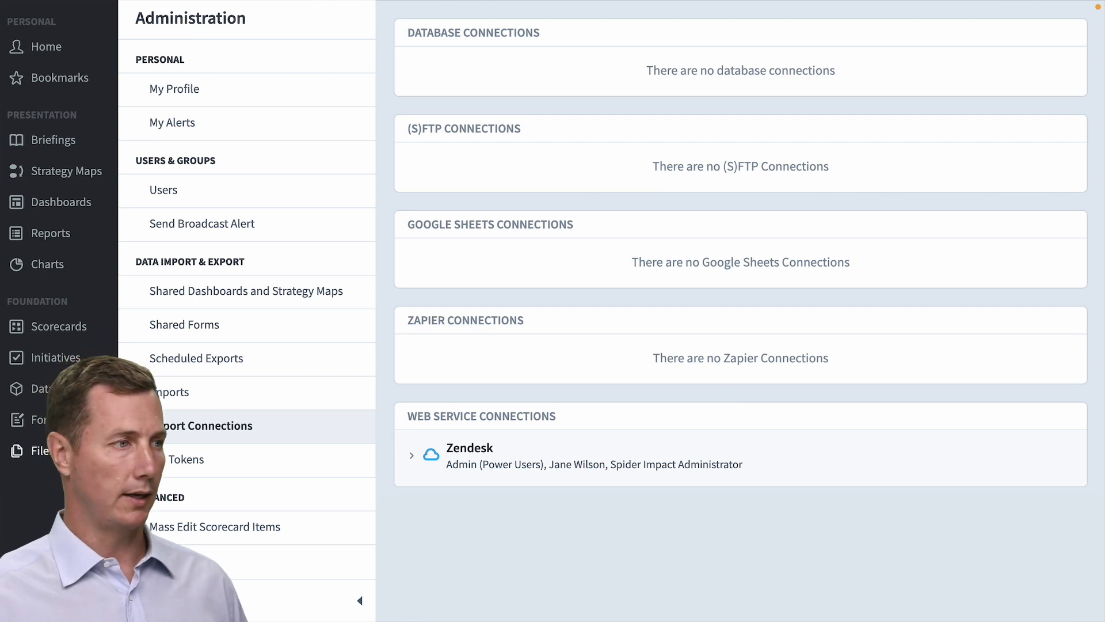
Step: Open the datasets of the Operations organization under Mobileworld Inc. Example
{"action": "left_click", "coordinate": [65, 388]}
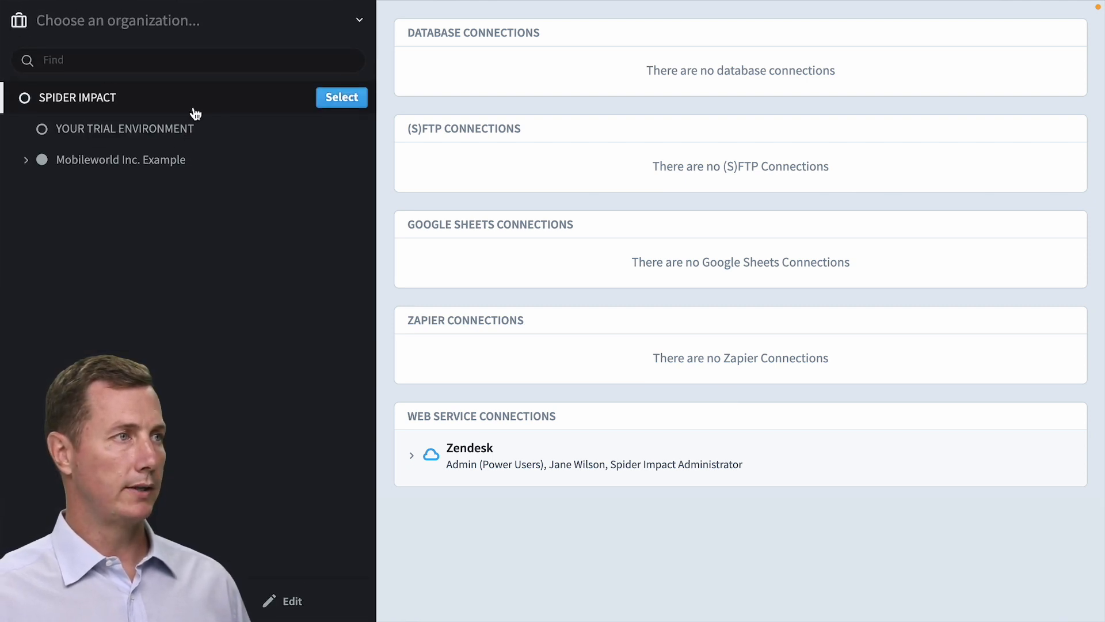
{"action": "left_click", "coordinate": [185, 163]}
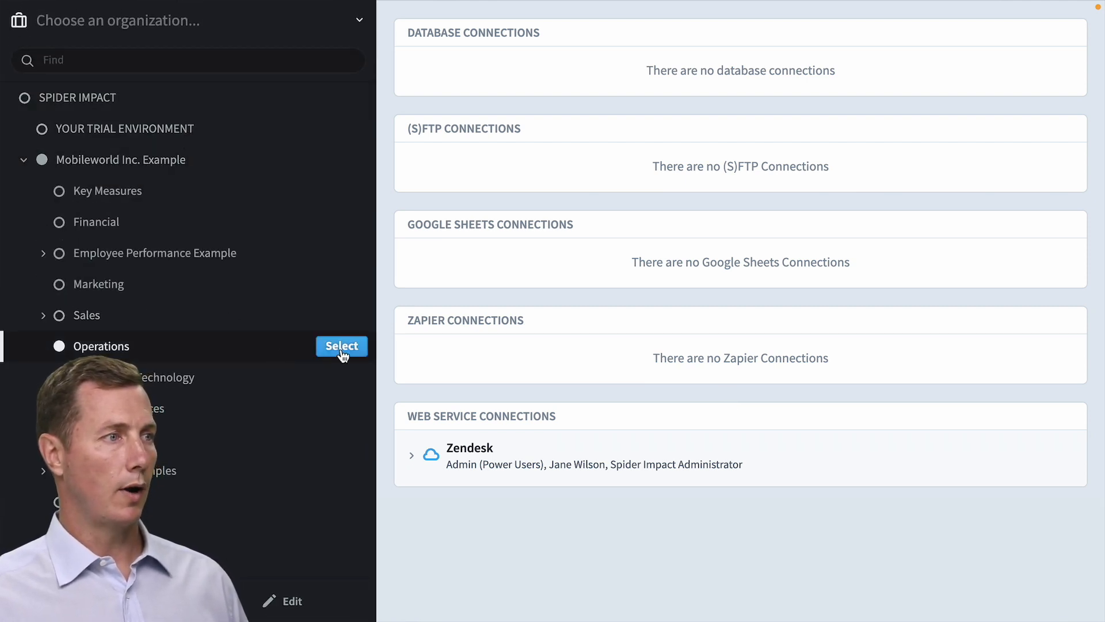
{"action": "left_click", "coordinate": [343, 352]}
Step: Create a new dataset in Operations and name it Zendesk Open Tickets
{"action": "left_click", "coordinate": [202, 102]}
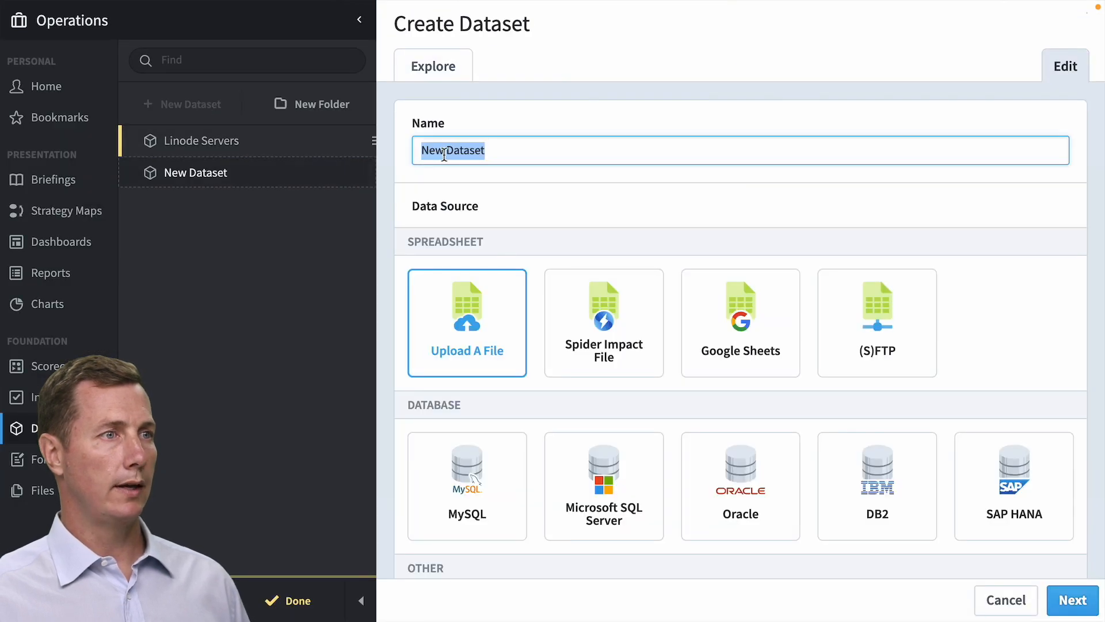
{"action": "type", "text": "Zes"}
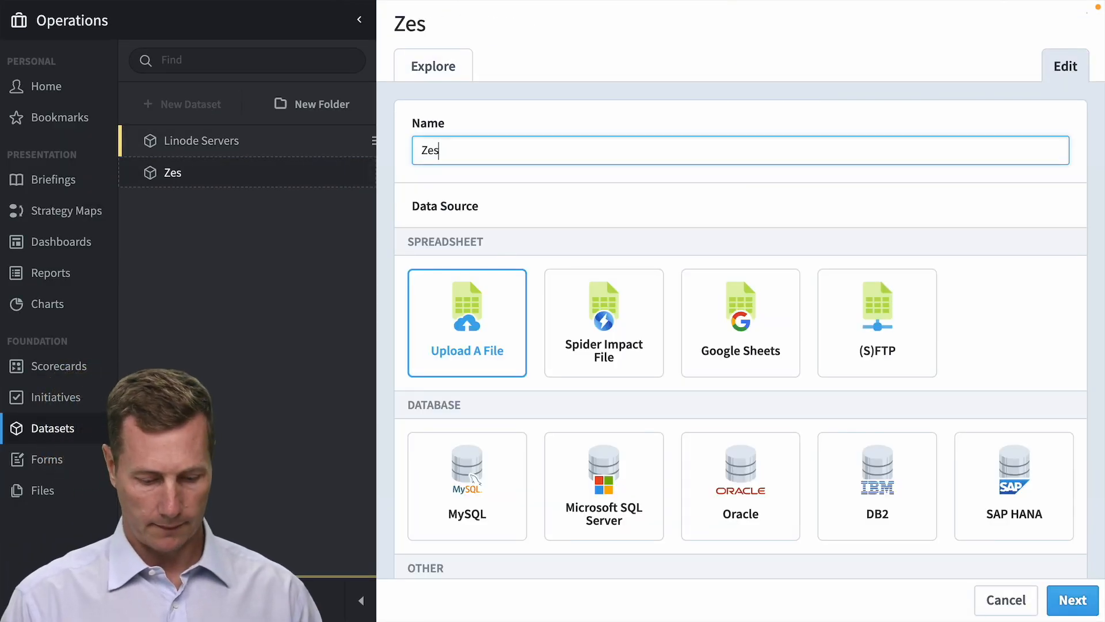
{"action": "key", "text": "BackSpace"}
{"action": "type", "text": "ndesk o"}
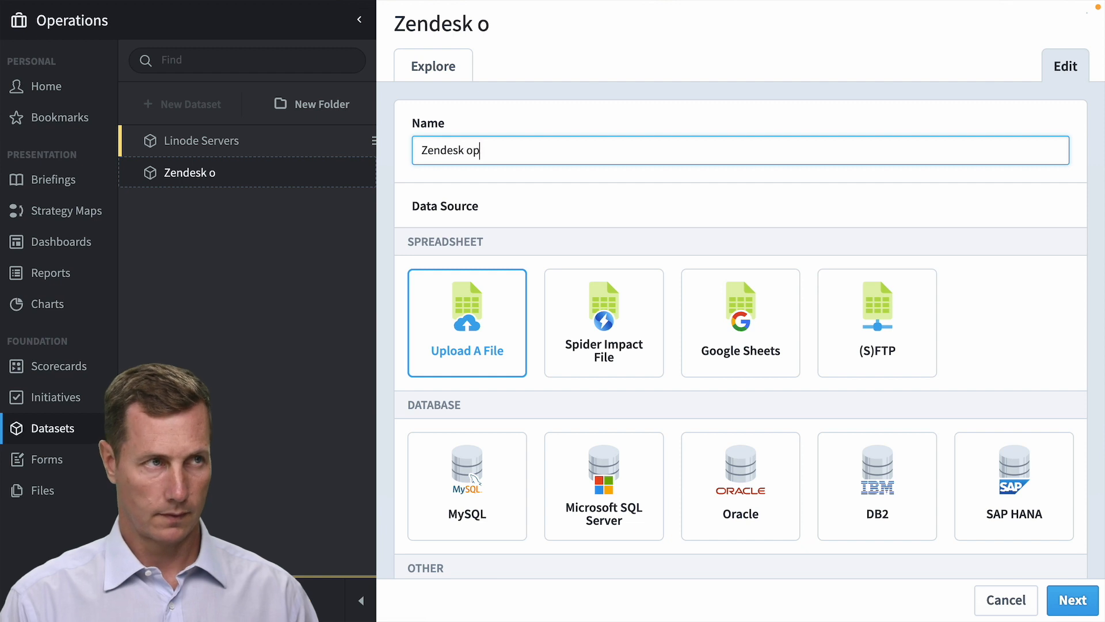
{"action": "key", "text": "BackSpace"}
{"action": "type", "text": "Open i"}
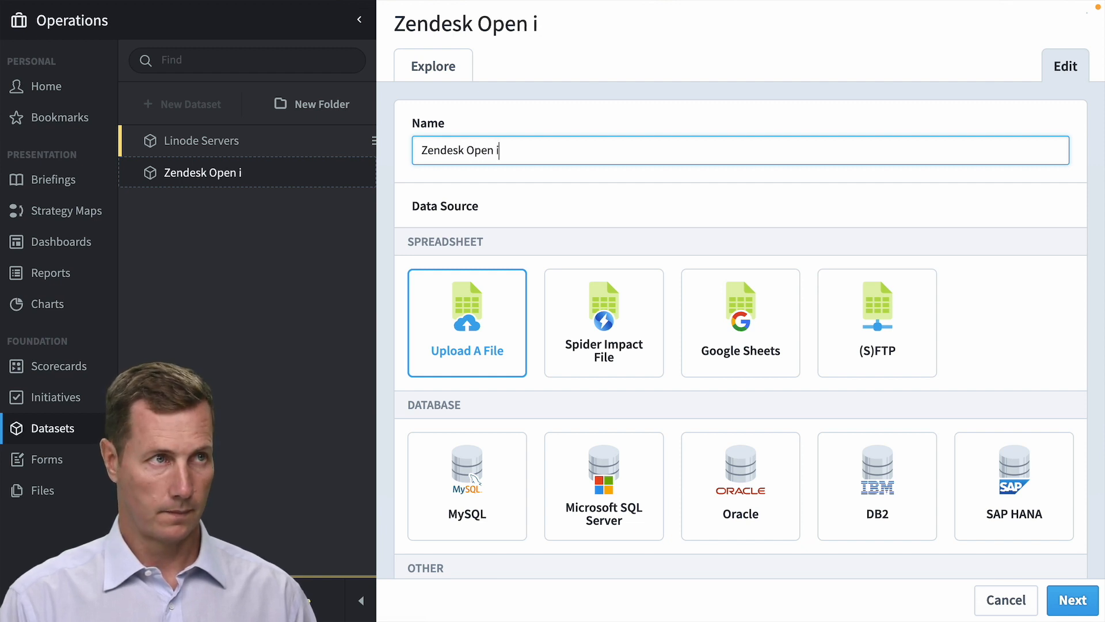
{"action": "key", "text": "BackSpace"}
{"action": "type", "text": "Tickets"}
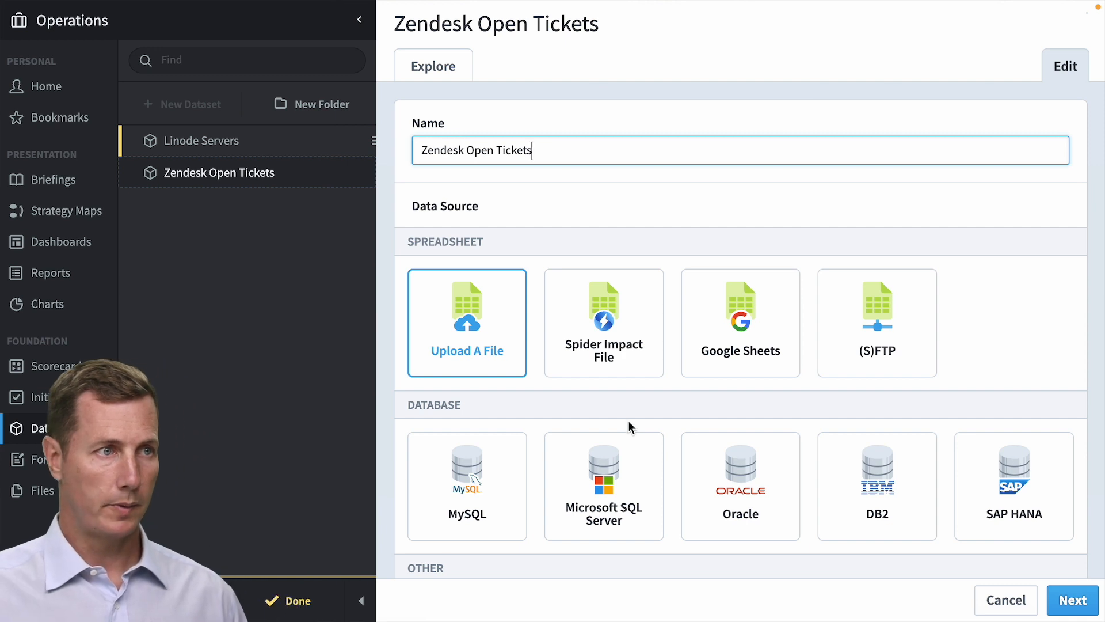
Step: Set the dataset's data source to REST Web Service and keep Zendesk as the REST connection for the import
{"action": "scroll", "coordinate": [629, 424], "scroll_direction": "down", "scroll_amount": 3}
{"action": "left_click", "coordinate": [617, 501]}
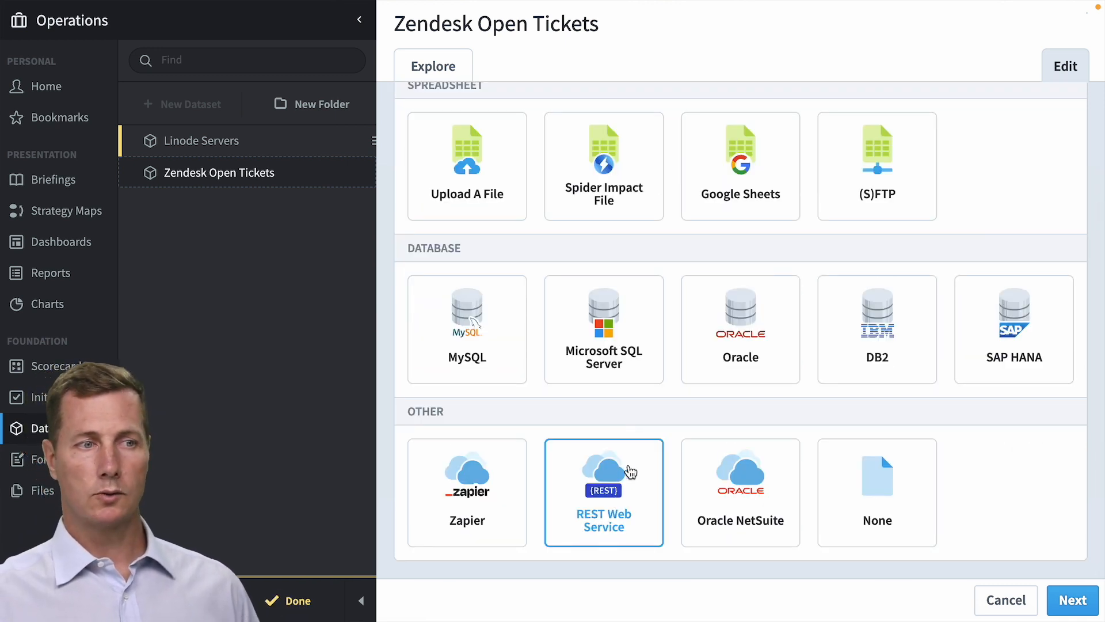
{"action": "left_click", "coordinate": [1058, 600]}
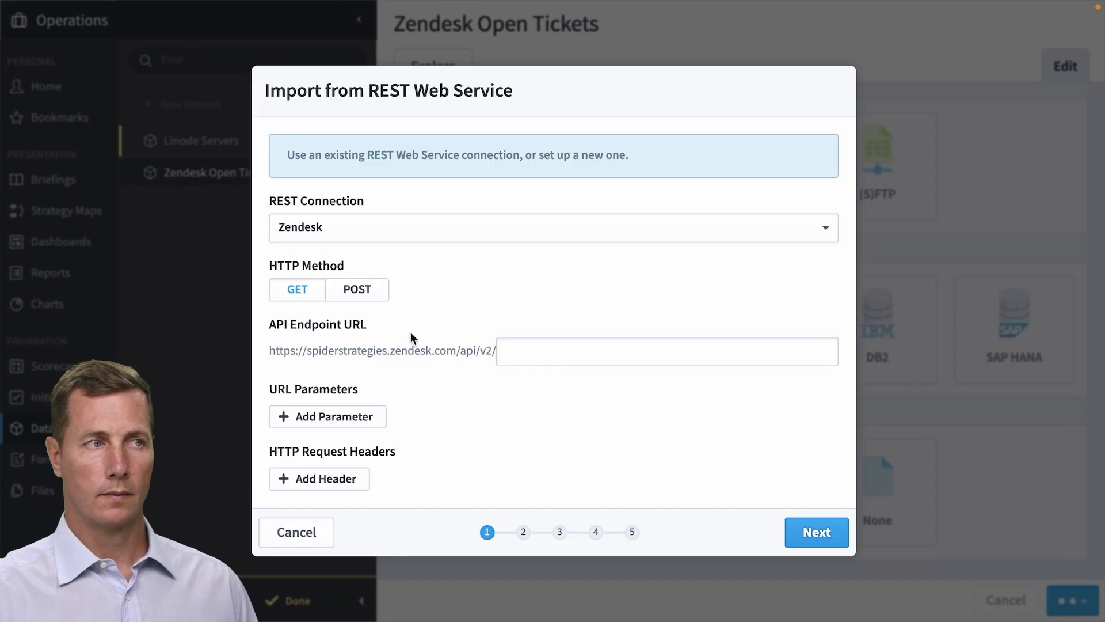
{"action": "left_click", "coordinate": [402, 228]}
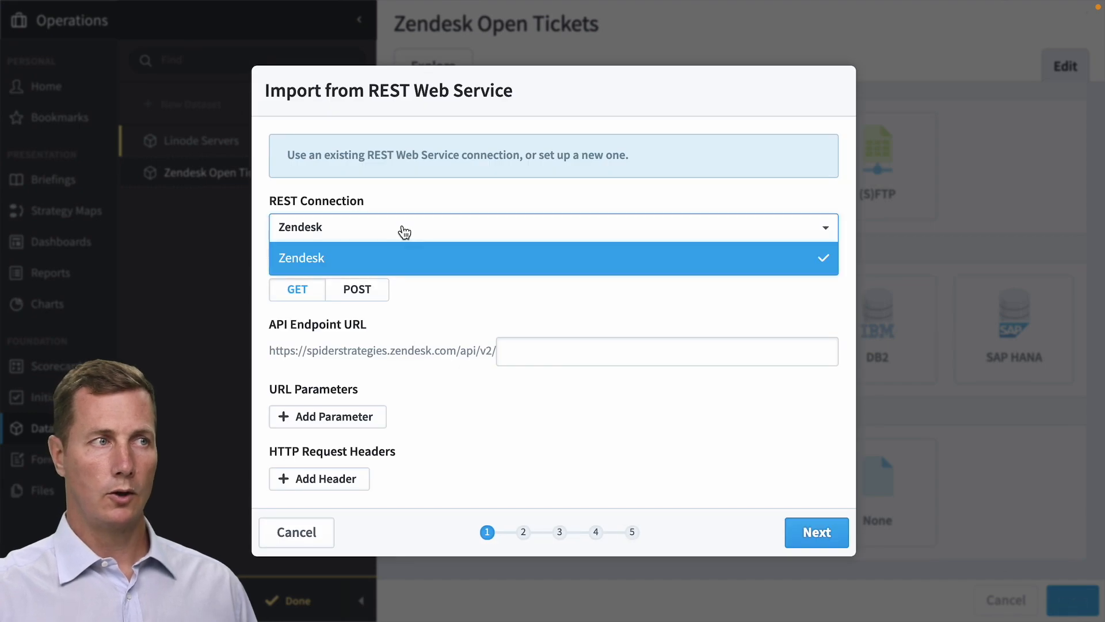
{"action": "left_click", "coordinate": [403, 230]}
{"action": "left_click", "coordinate": [403, 232]}
{"action": "left_click", "coordinate": [403, 231]}
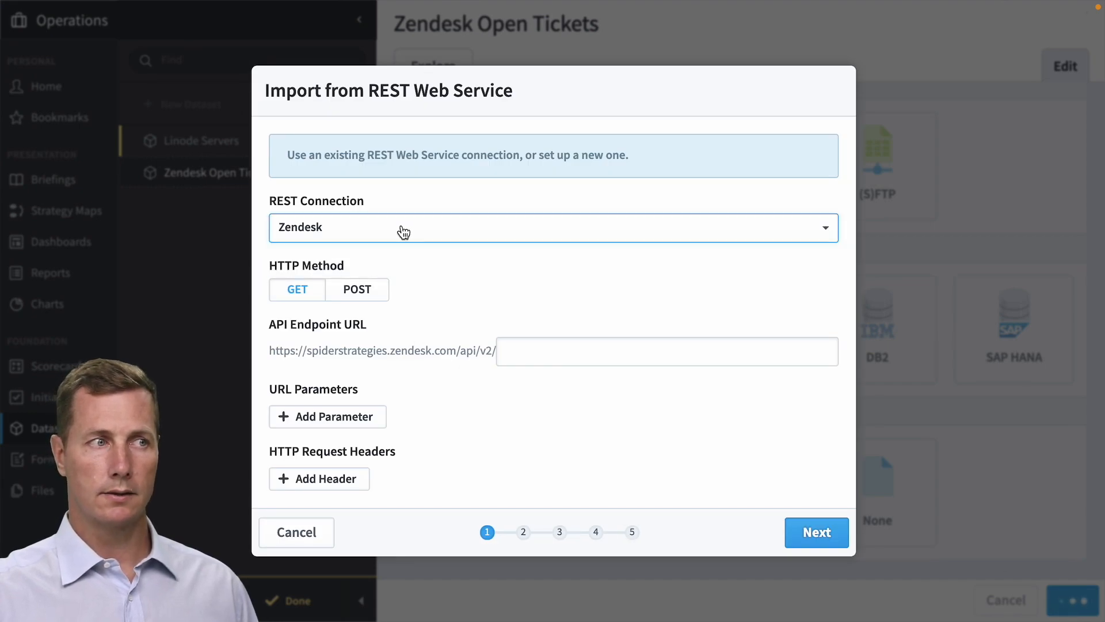
Step: Complete the API Endpoint URL with search.json after the fixed base URL
{"action": "left_click_drag", "start_coordinate": [269, 350], "coordinate": [494, 344]}
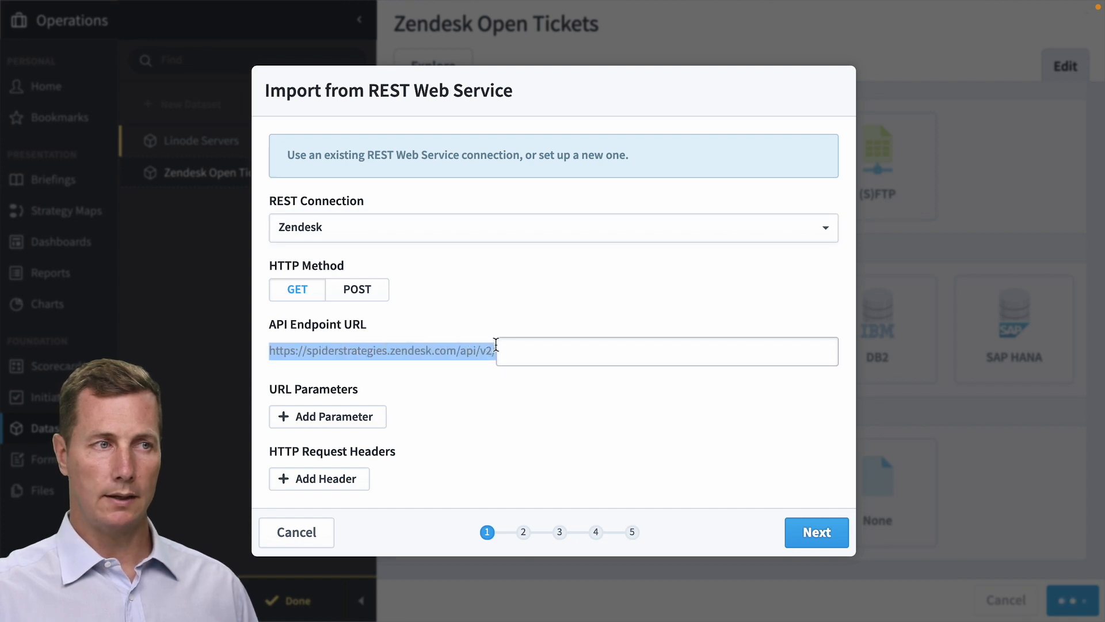
{"action": "left_click", "coordinate": [489, 348]}
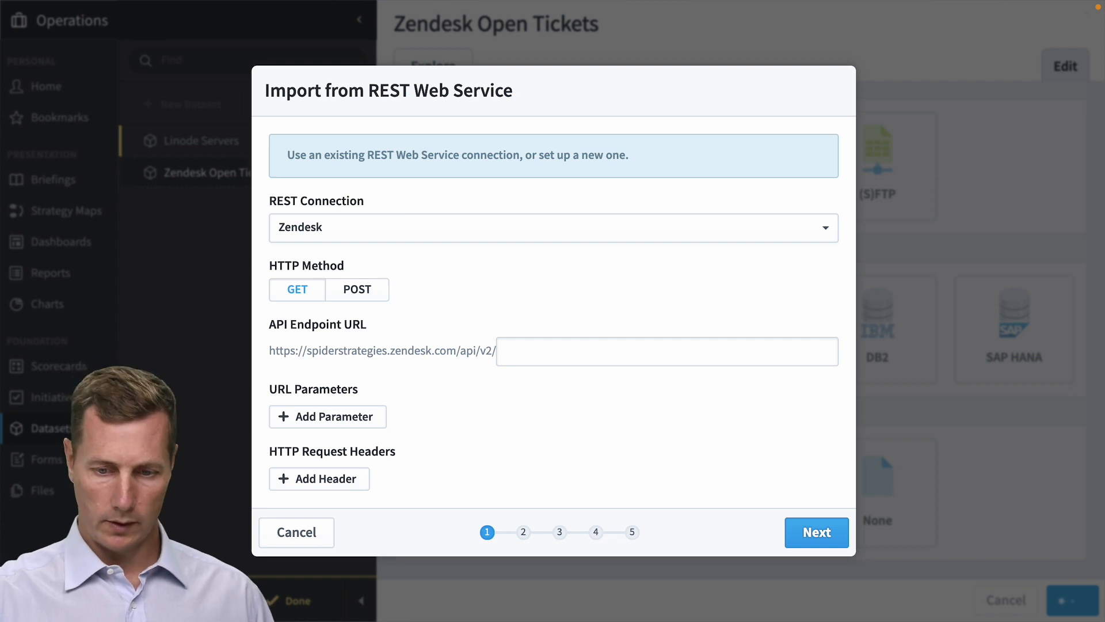
{"action": "left_click", "coordinate": [518, 349]}
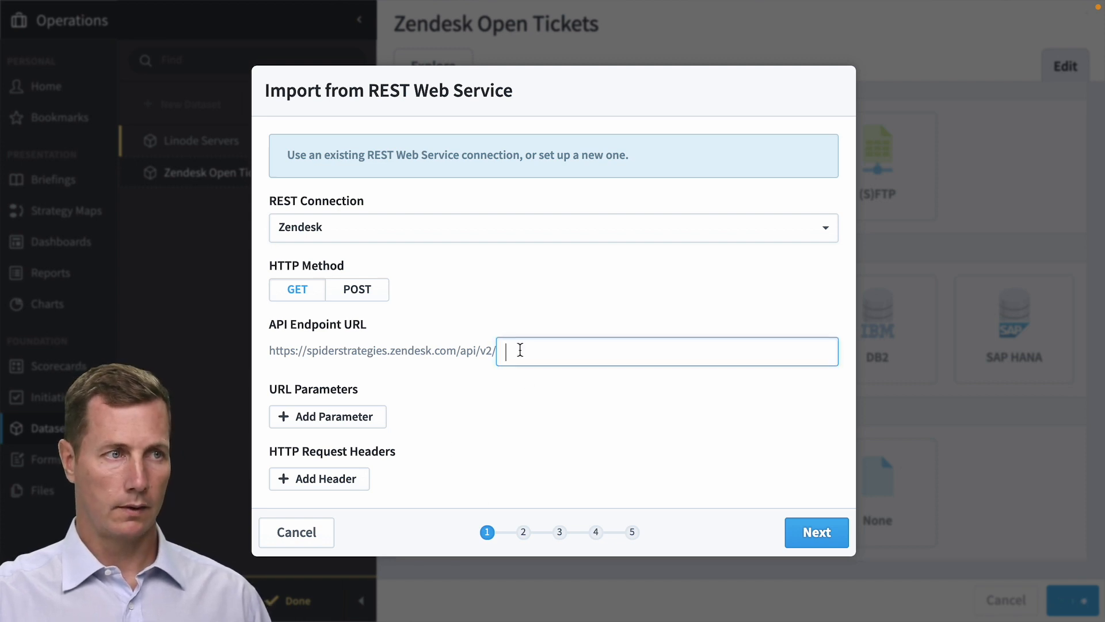
{"action": "type", "text": "search.json"}
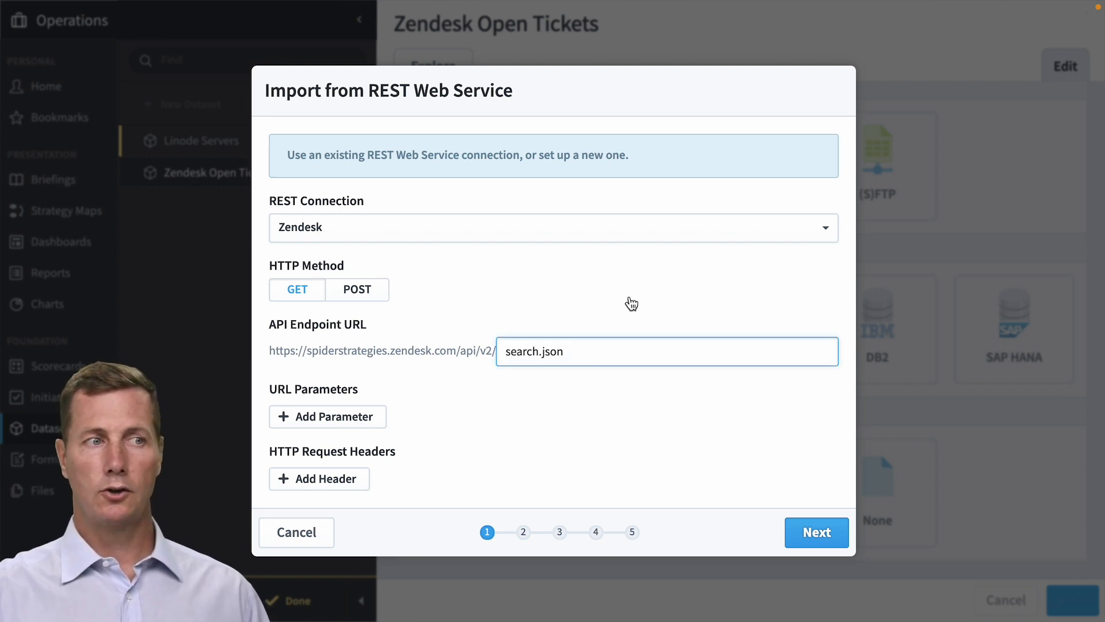
{"action": "left_click", "coordinate": [632, 303]}
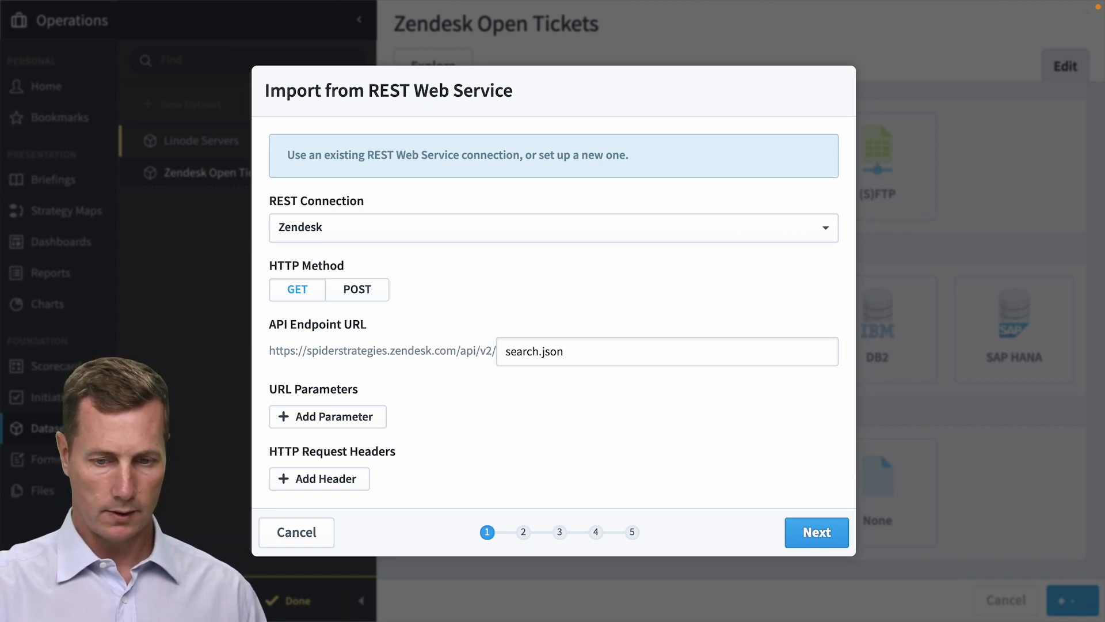
Step: Add a URL parameter with key query and value type:ticket status:open, and request the data from the server
{"action": "left_click", "coordinate": [344, 424]}
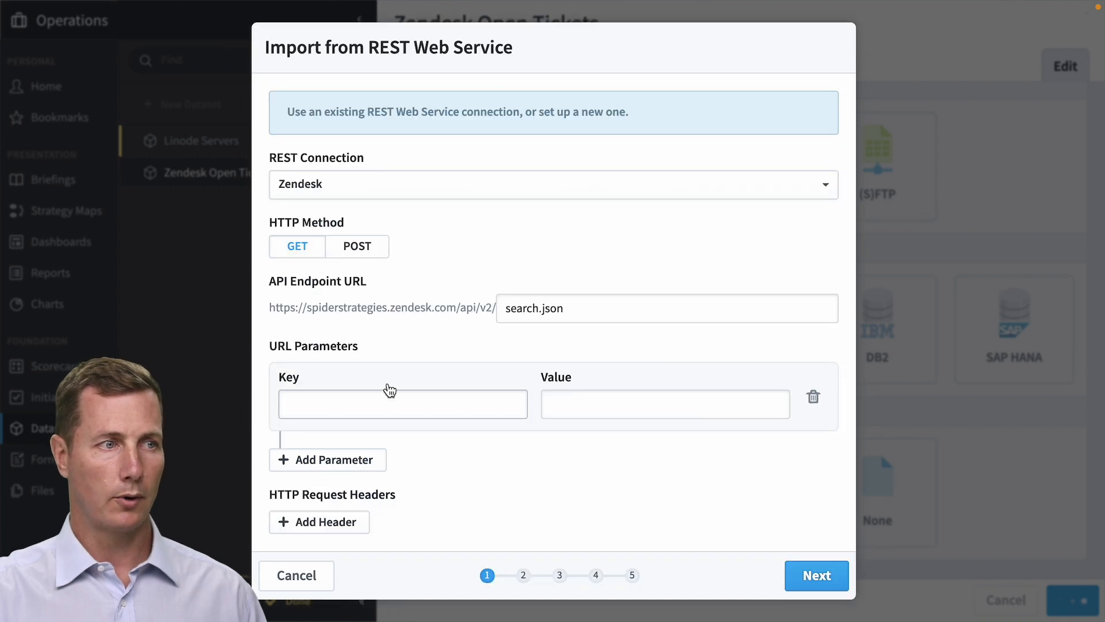
{"action": "left_click", "coordinate": [384, 401]}
{"action": "type", "text": "query"}
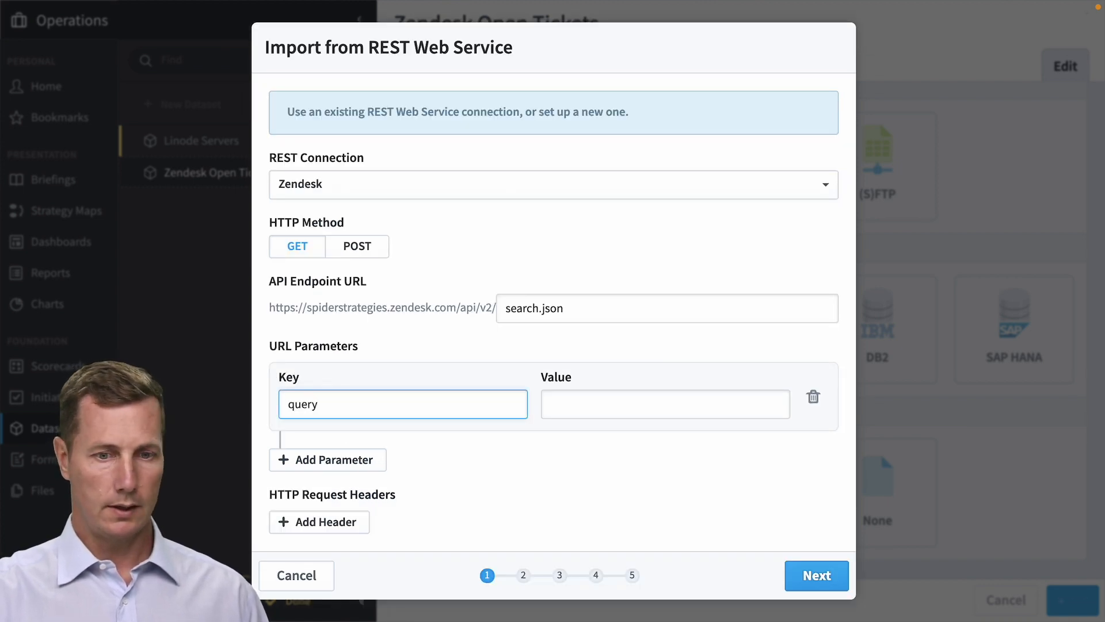
{"action": "key", "text": "Tab"}
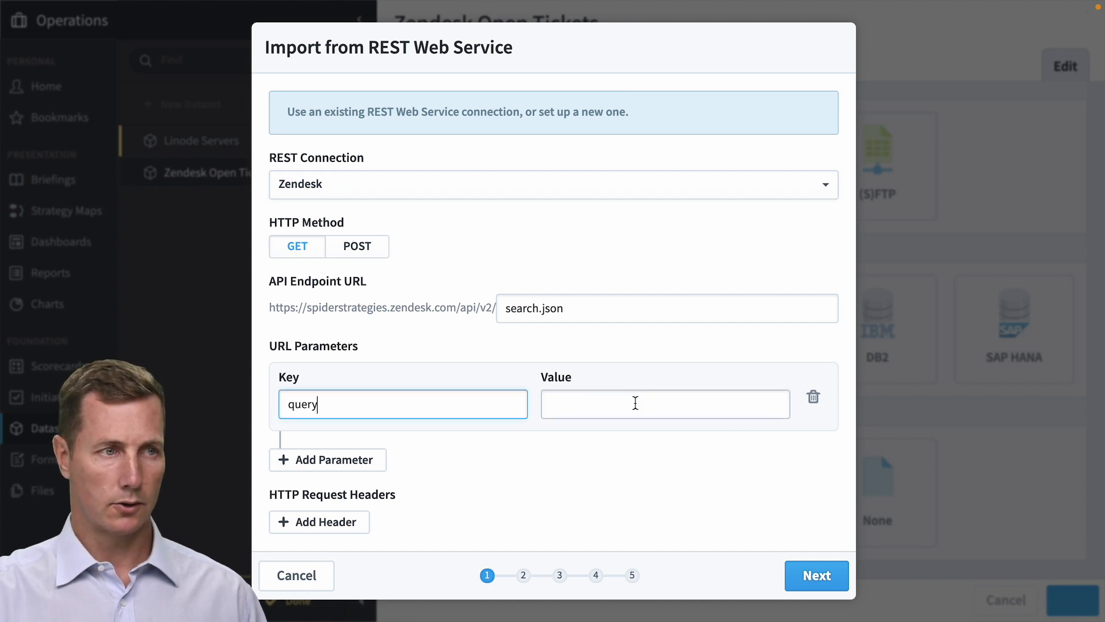
{"action": "left_click", "coordinate": [633, 403]}
{"action": "type", "text": "type:ticket status:open"}
{"action": "left_click_drag", "start_coordinate": [558, 403], "coordinate": [668, 404]}
{"action": "left_click", "coordinate": [671, 439]}
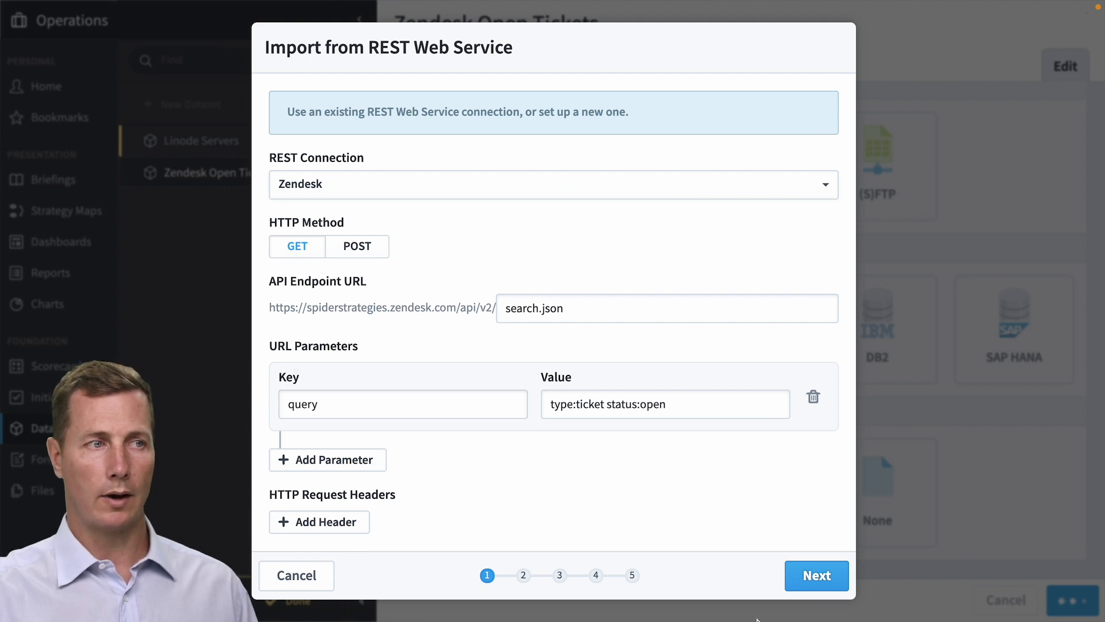
{"action": "left_click", "coordinate": [824, 577]}
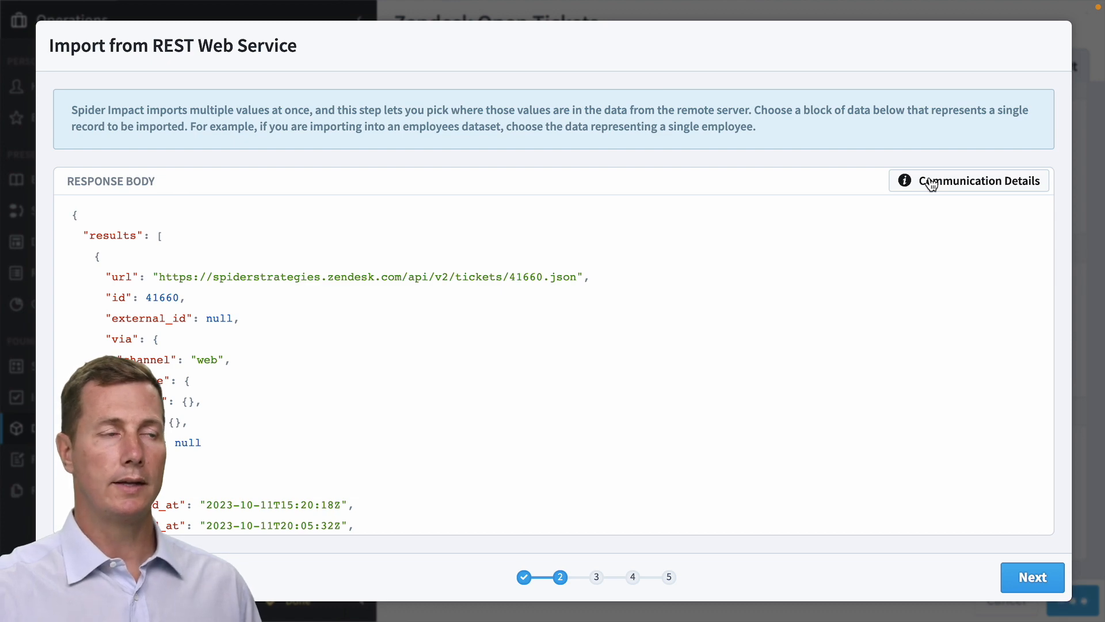
Step: Examine the communication details of the request, including the encoded query URL, response properties and response body
{"action": "left_click", "coordinate": [932, 182]}
{"action": "scroll", "coordinate": [531, 352], "scroll_direction": "down", "scroll_amount": 10}
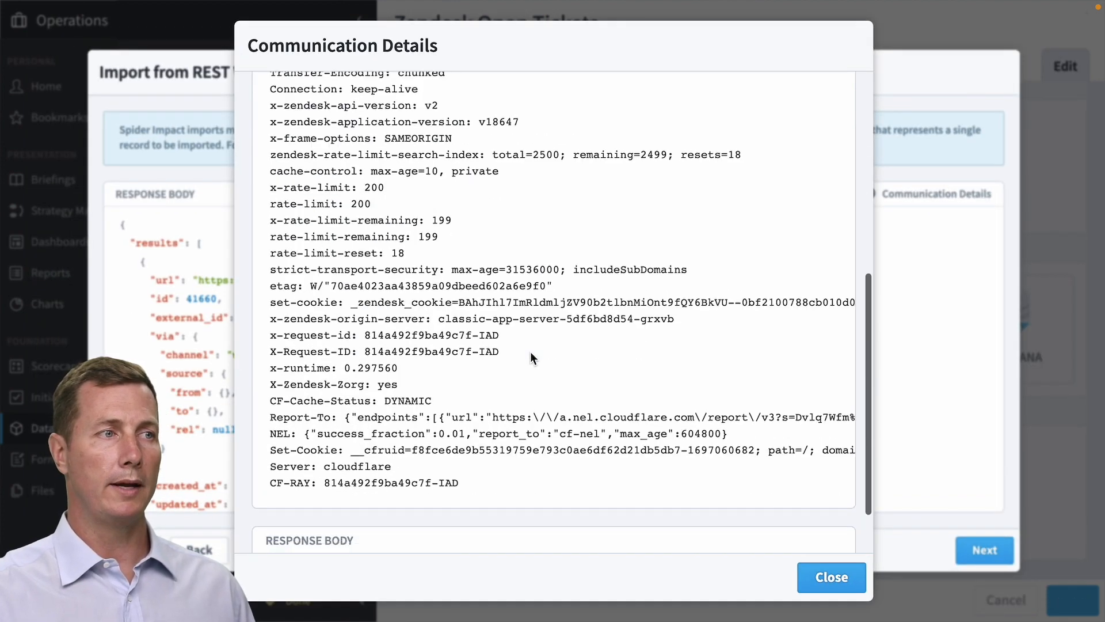
{"action": "scroll", "coordinate": [489, 322], "scroll_direction": "up", "scroll_amount": 6}
{"action": "scroll", "coordinate": [392, 260], "scroll_direction": "up", "scroll_amount": 3}
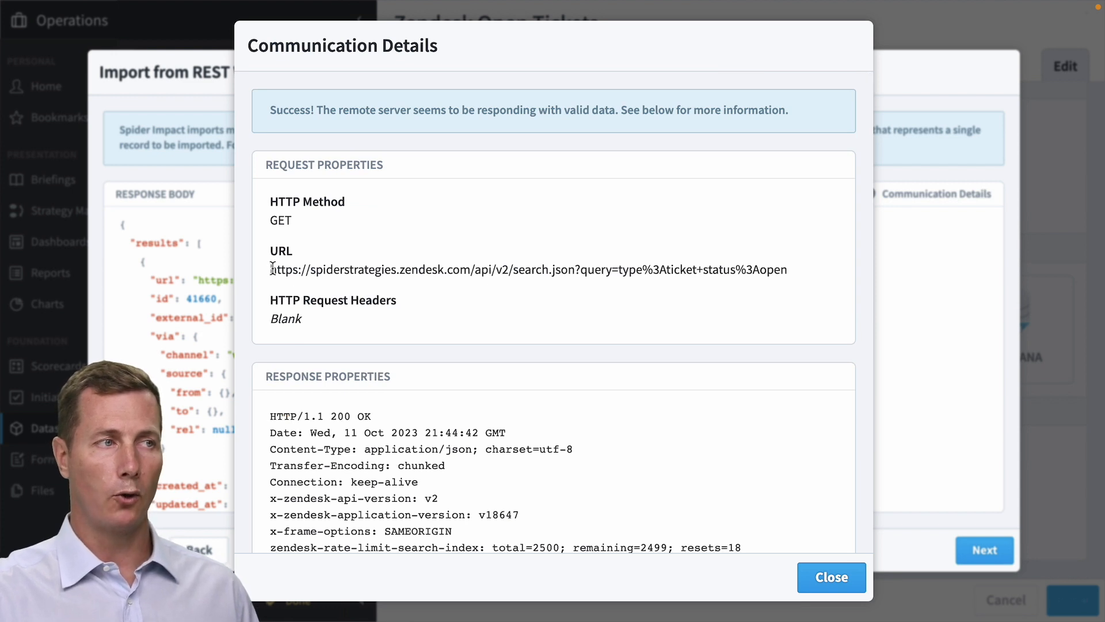
{"action": "left_click_drag", "start_coordinate": [580, 251], "coordinate": [601, 266]}
{"action": "left_click", "coordinate": [646, 271]}
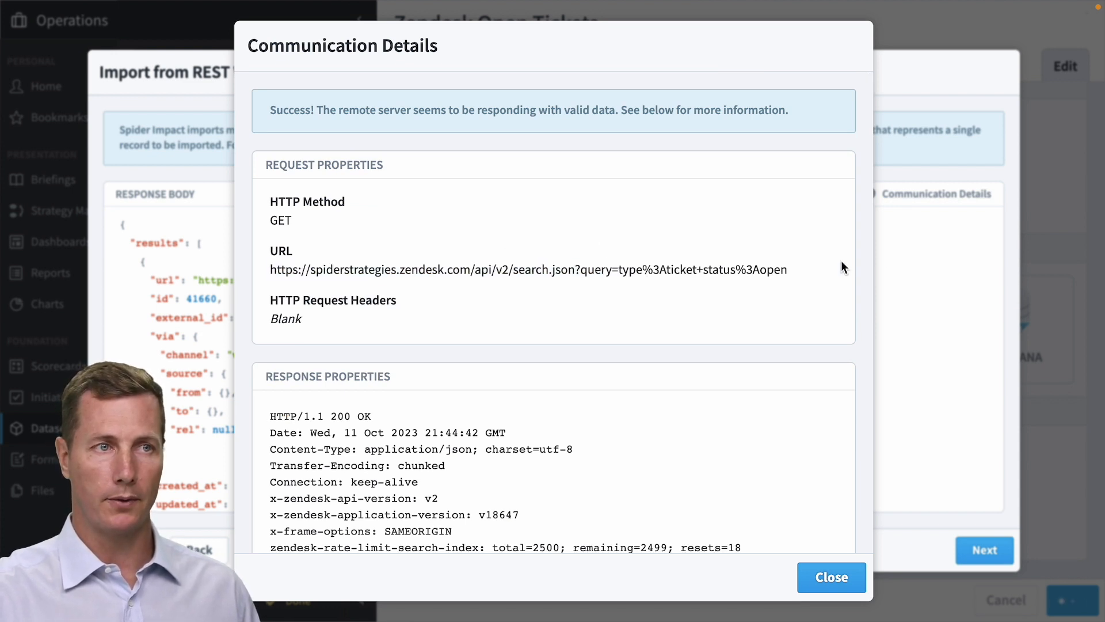
{"action": "left_click_drag", "start_coordinate": [767, 268], "coordinate": [580, 267]}
{"action": "left_click_drag", "start_coordinate": [661, 268], "coordinate": [646, 268]}
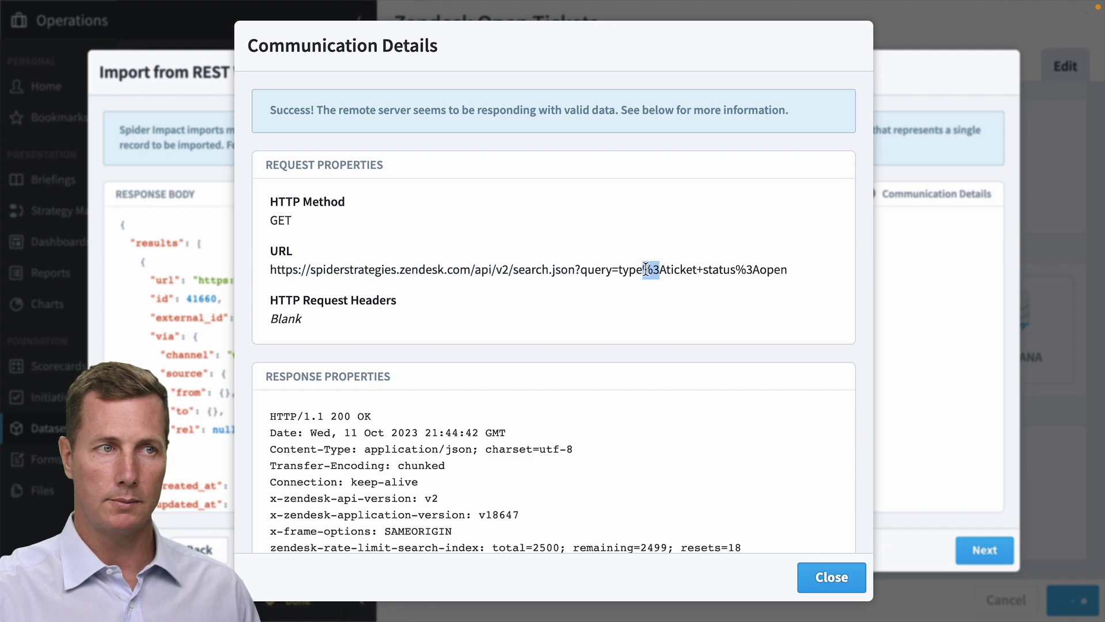
{"action": "scroll", "coordinate": [644, 297], "scroll_direction": "down", "scroll_amount": 8}
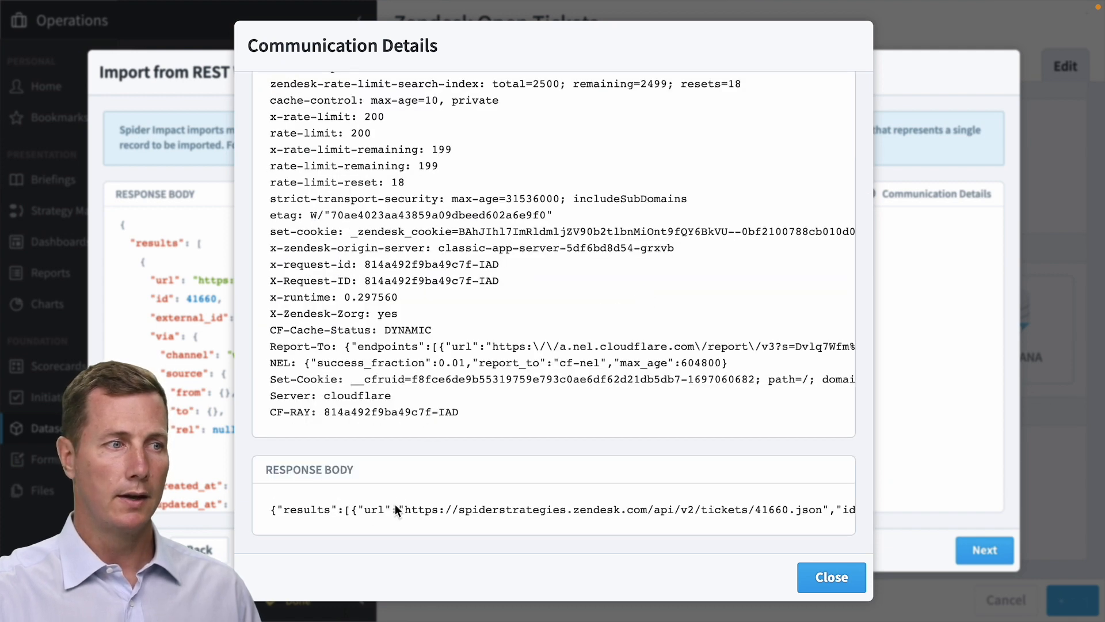
{"action": "left_click", "coordinate": [834, 577]}
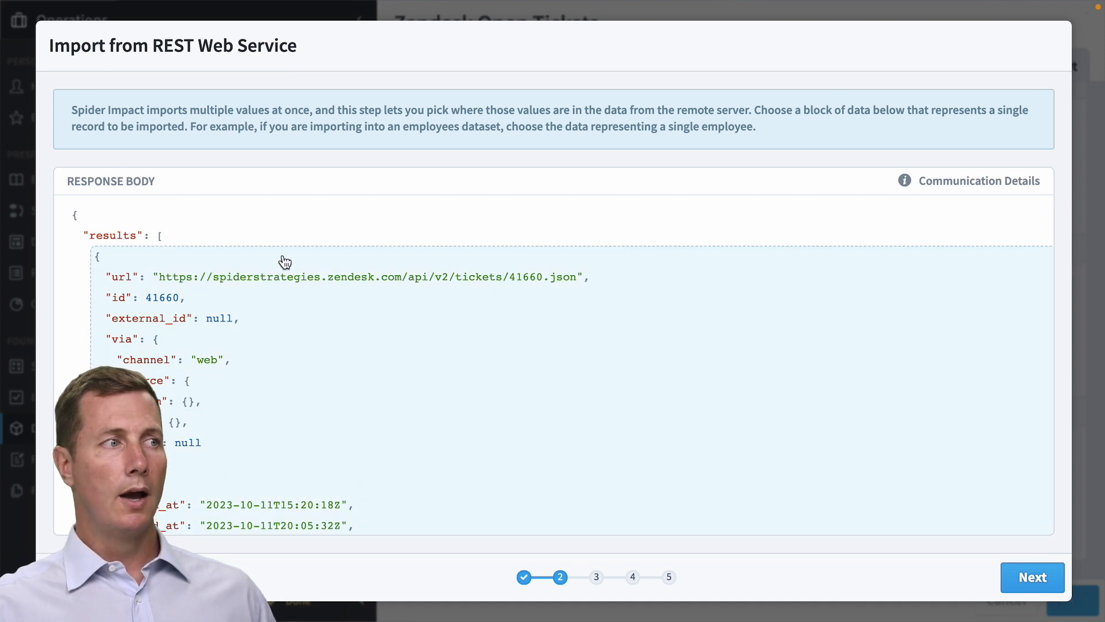
Step: Choose the first ticket block inside the results array as the single record to import and accept it
{"action": "scroll", "coordinate": [352, 331], "scroll_direction": "down", "scroll_amount": 2}
{"action": "scroll", "coordinate": [293, 407], "scroll_direction": "up", "scroll_amount": 2}
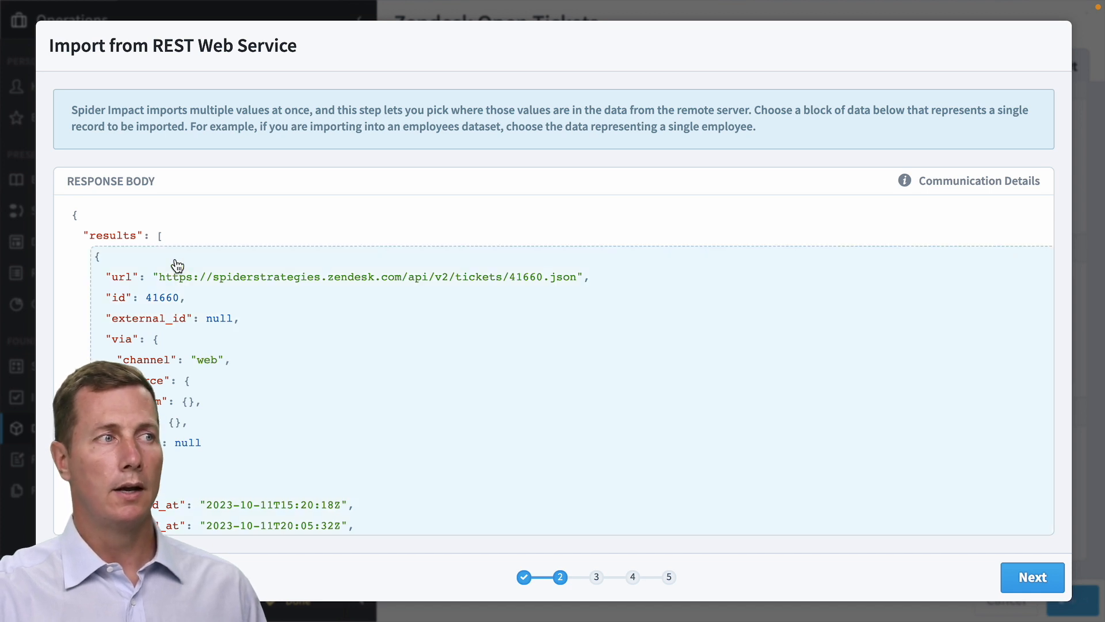
{"action": "left_click", "coordinate": [177, 265]}
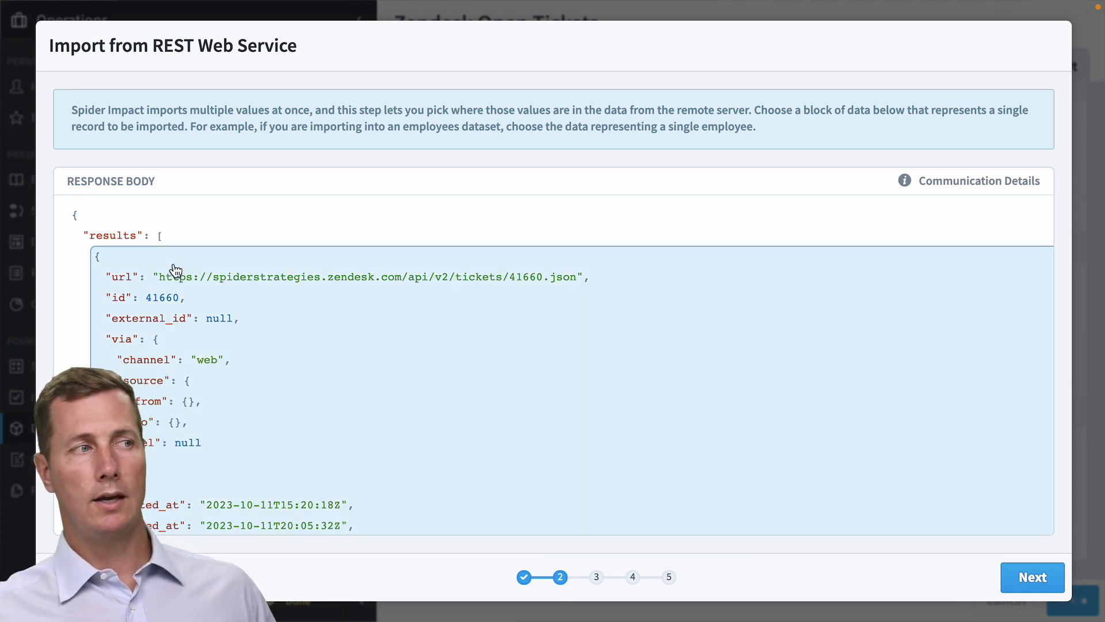
{"action": "scroll", "coordinate": [202, 277], "scroll_direction": "down", "scroll_amount": 10}
{"action": "scroll", "coordinate": [202, 277], "scroll_direction": "down", "scroll_amount": 10}
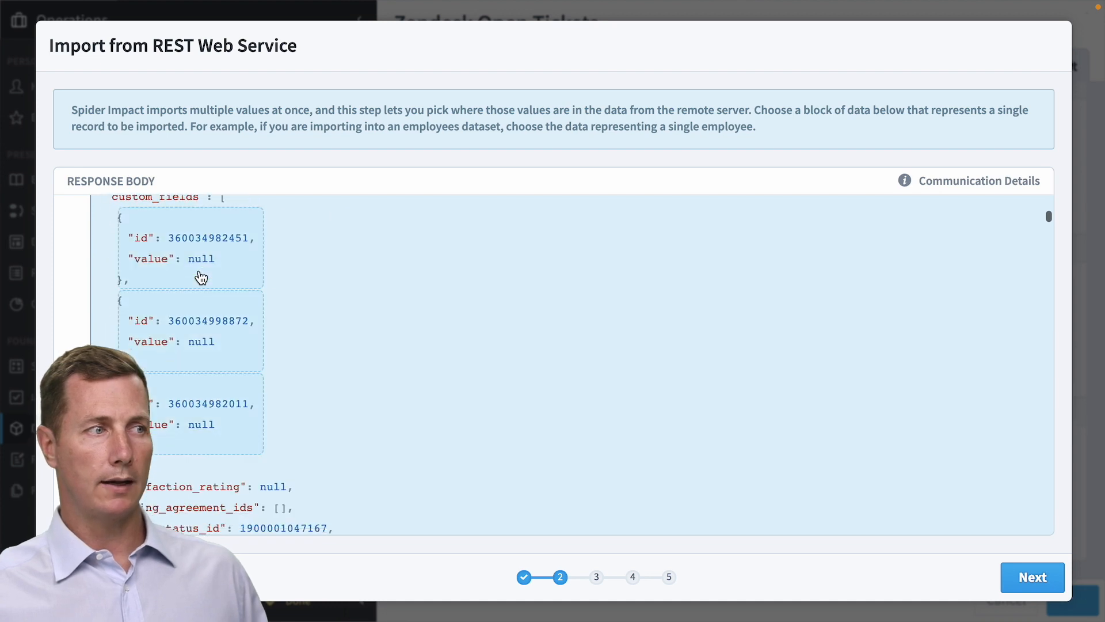
{"action": "scroll", "coordinate": [201, 277], "scroll_direction": "up", "scroll_amount": 1}
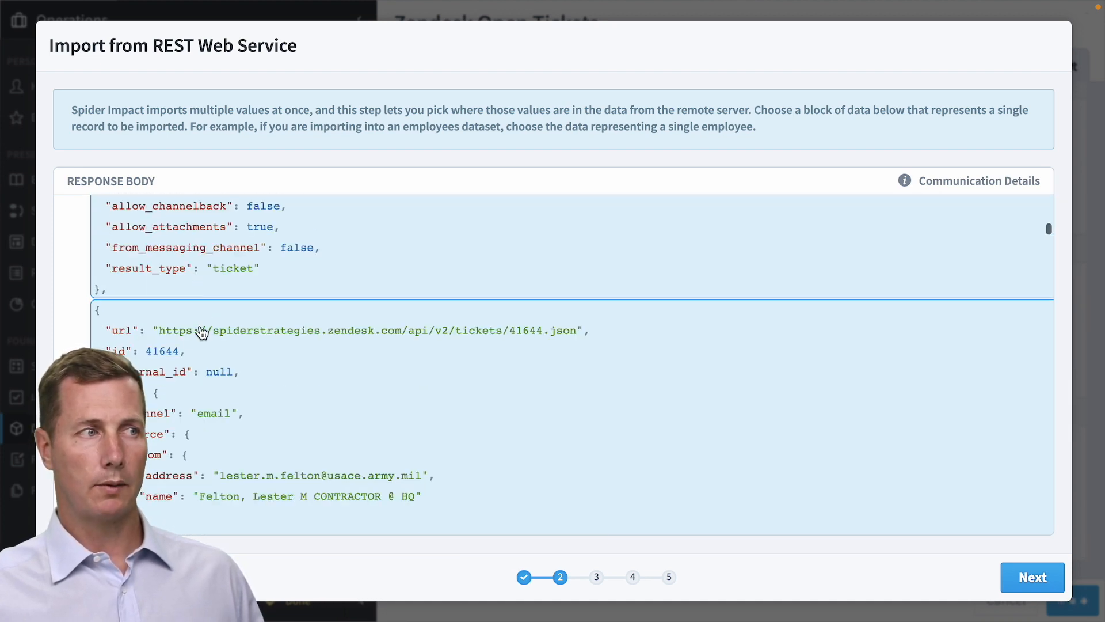
{"action": "scroll", "coordinate": [242, 340], "scroll_direction": "down", "scroll_amount": 15}
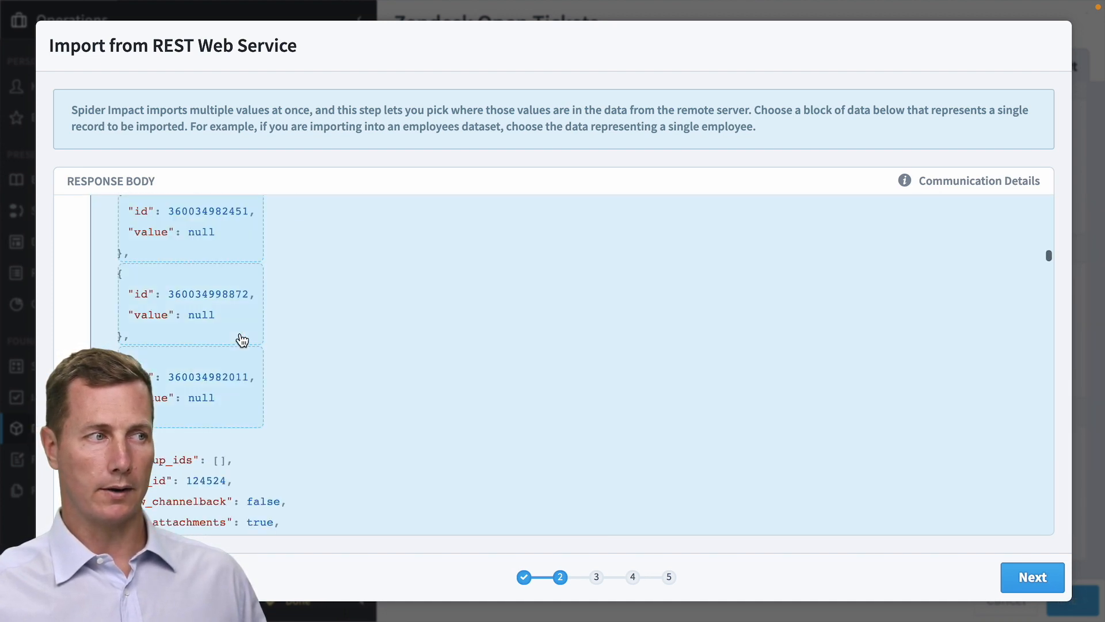
{"action": "scroll", "coordinate": [242, 340], "scroll_direction": "up", "scroll_amount": 4}
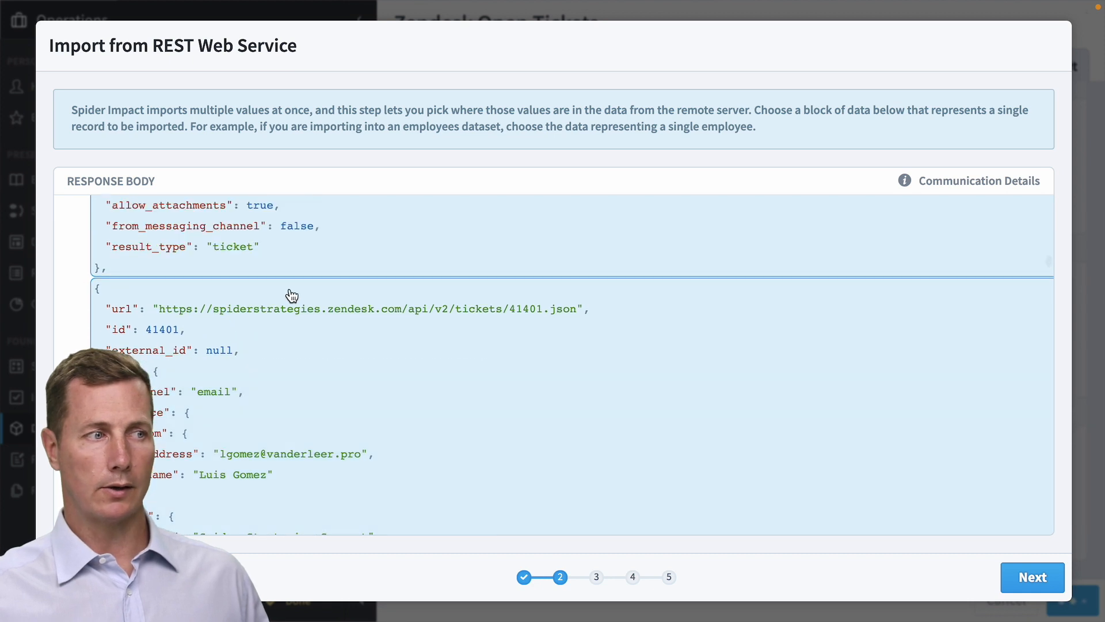
{"action": "scroll", "coordinate": [303, 318], "scroll_direction": "up", "scroll_amount": 2}
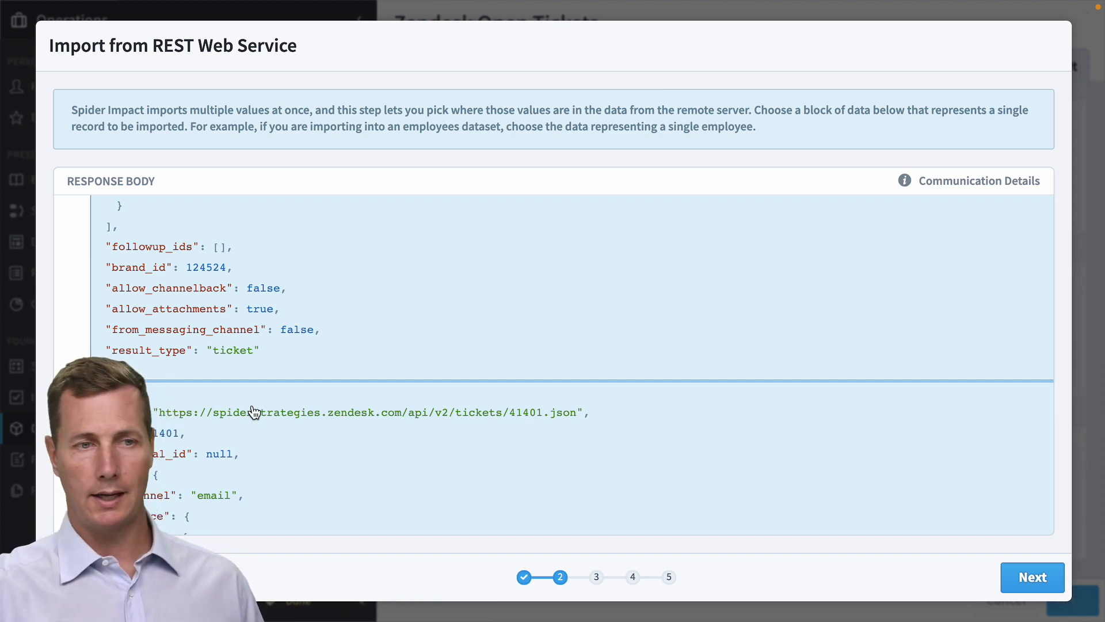
{"action": "left_click", "coordinate": [1039, 579]}
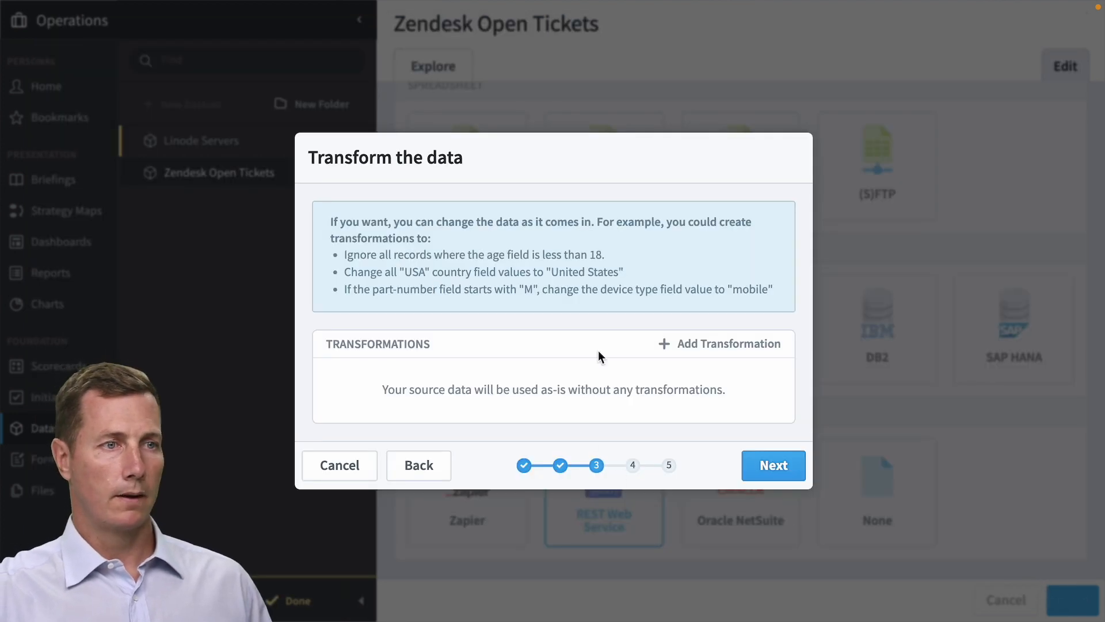
Step: Continue without any data transformations and keep all detected fields, with no Record ID column
{"action": "left_click", "coordinate": [799, 464]}
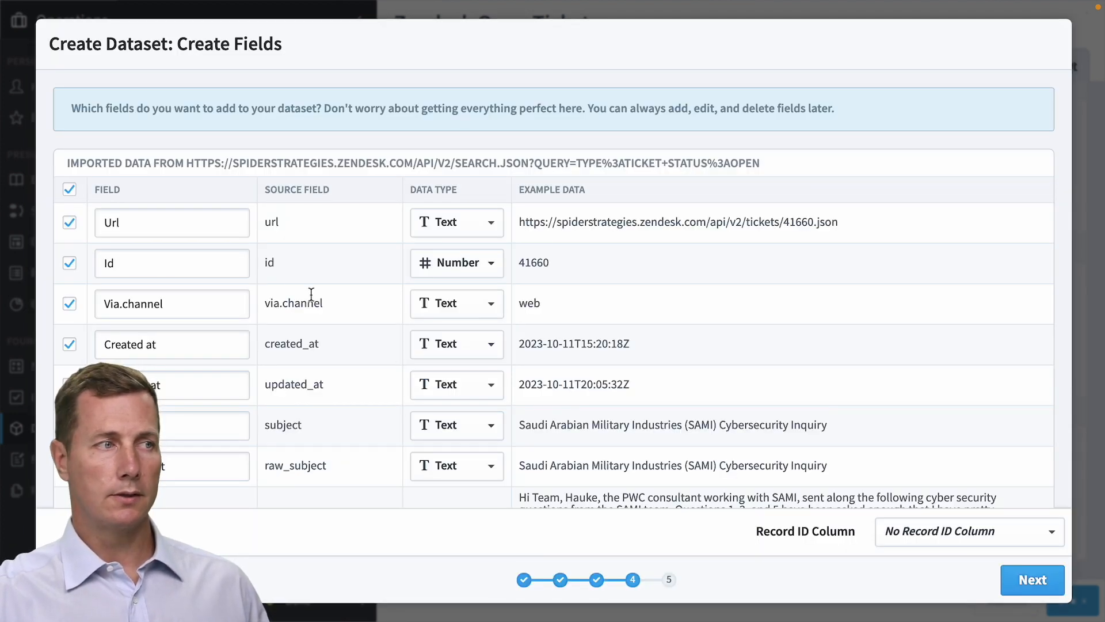
{"action": "scroll", "coordinate": [731, 381], "scroll_direction": "down", "scroll_amount": 15}
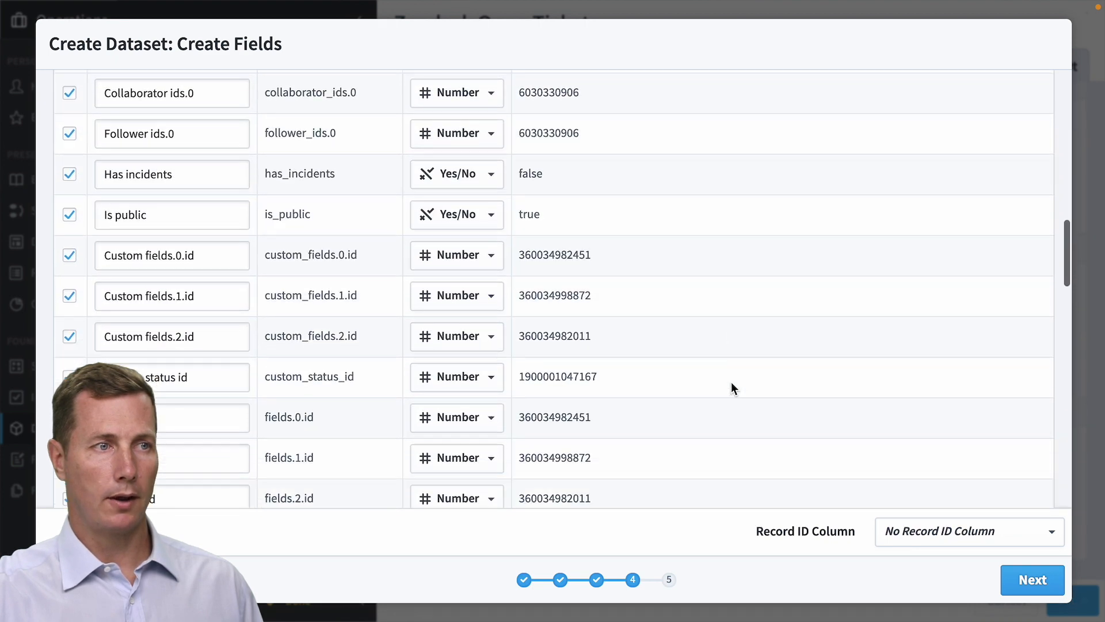
{"action": "scroll", "coordinate": [731, 385], "scroll_direction": "down", "scroll_amount": 10}
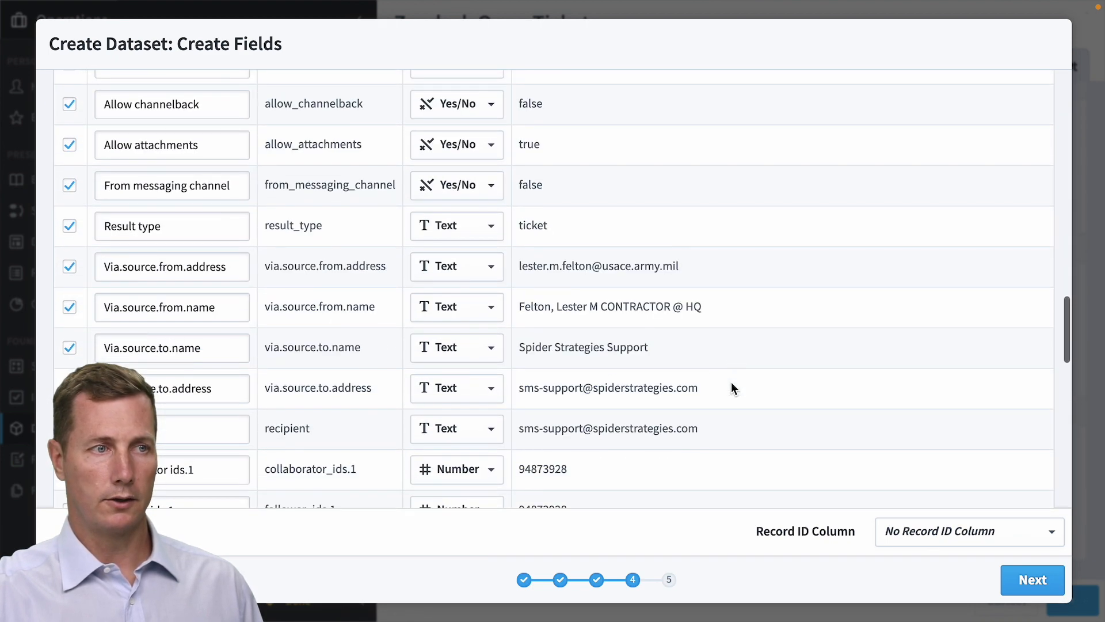
{"action": "scroll", "coordinate": [731, 382], "scroll_direction": "down", "scroll_amount": 1}
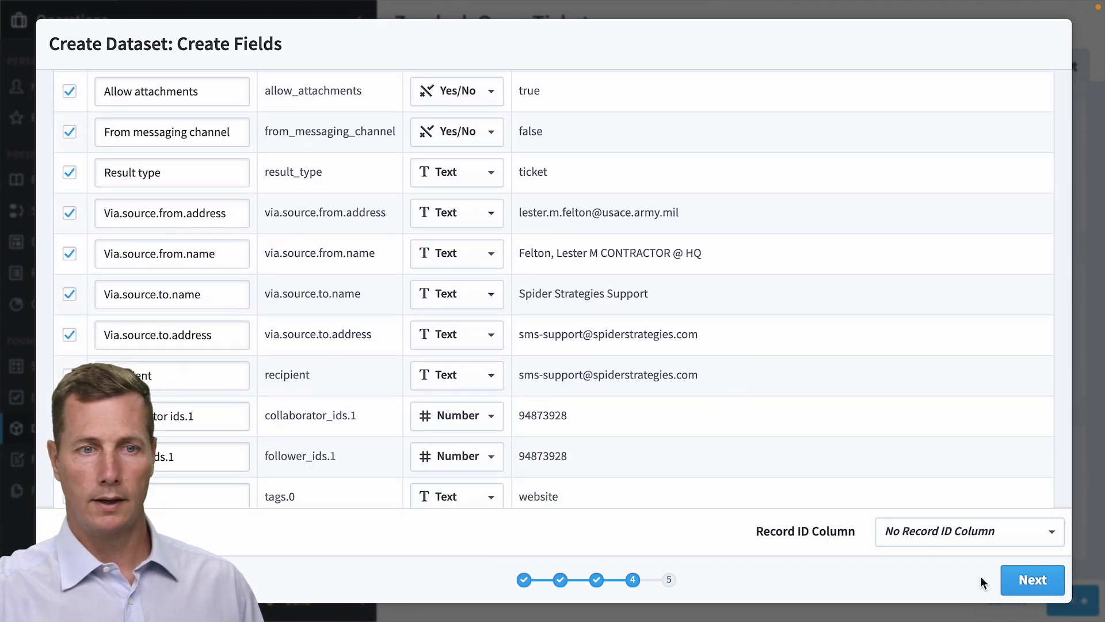
{"action": "left_click", "coordinate": [1031, 580]}
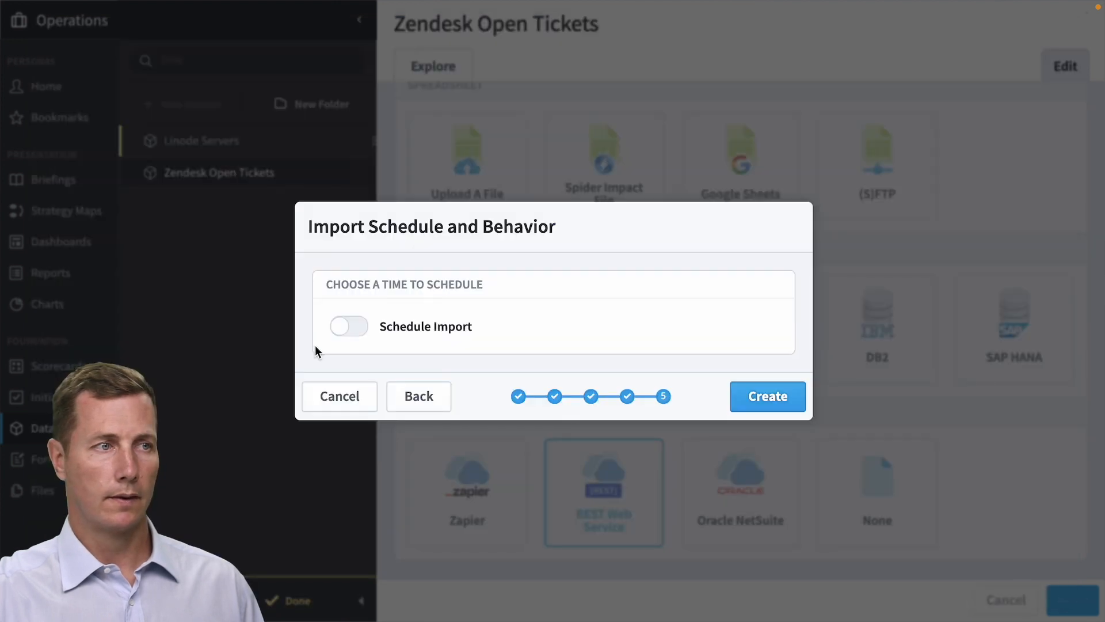
Step: Schedule the import to run every day at 2:00 AM
{"action": "left_click", "coordinate": [349, 326]}
{"action": "left_click", "coordinate": [316, 239]}
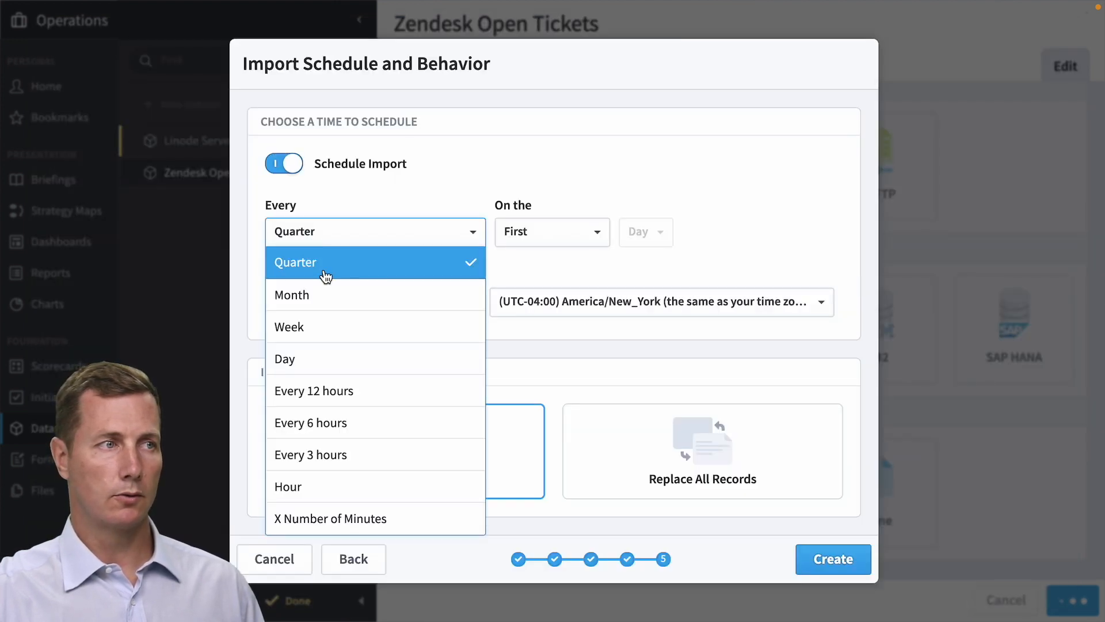
{"action": "left_click", "coordinate": [374, 357]}
{"action": "left_click", "coordinate": [325, 306]}
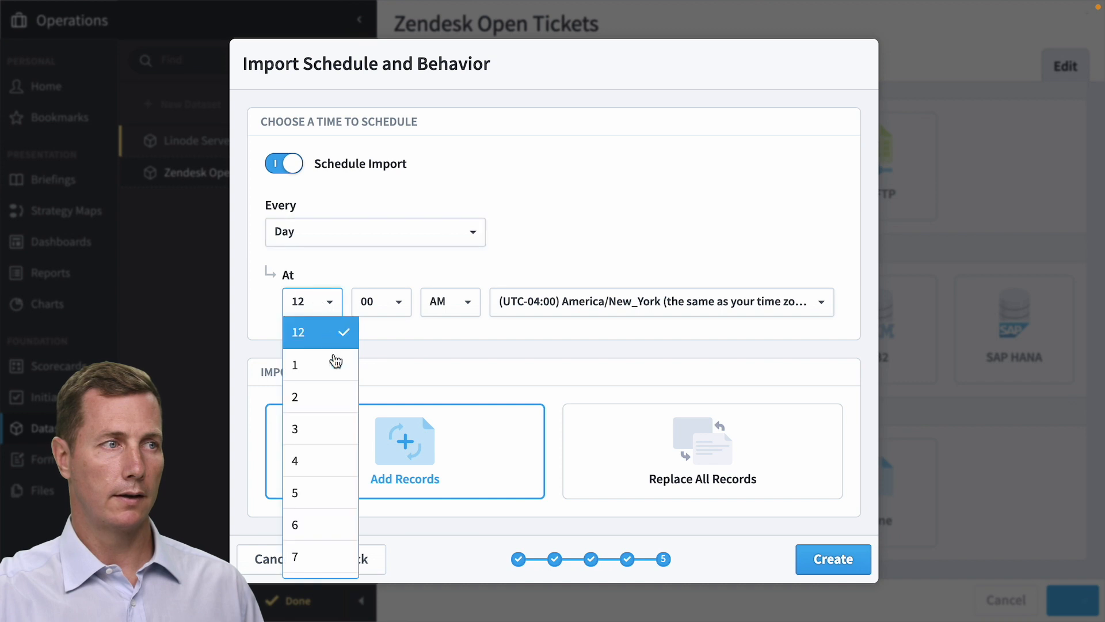
{"action": "left_click", "coordinate": [338, 392]}
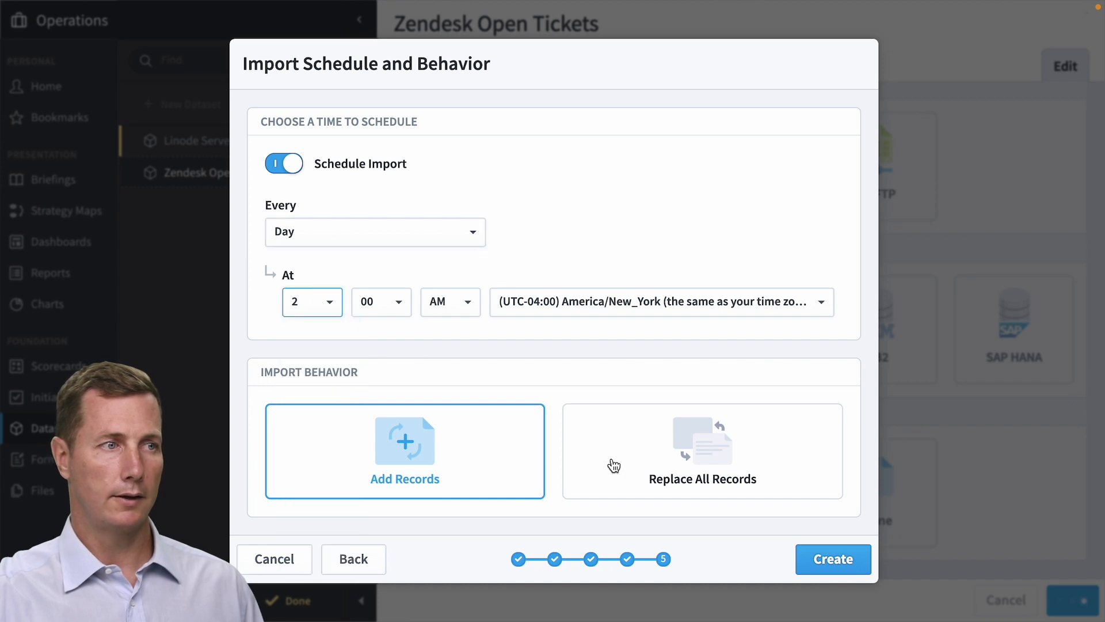
Step: Set the import behavior to Replace All Records and create the dataset, confirming with overwrite
{"action": "left_click", "coordinate": [717, 464]}
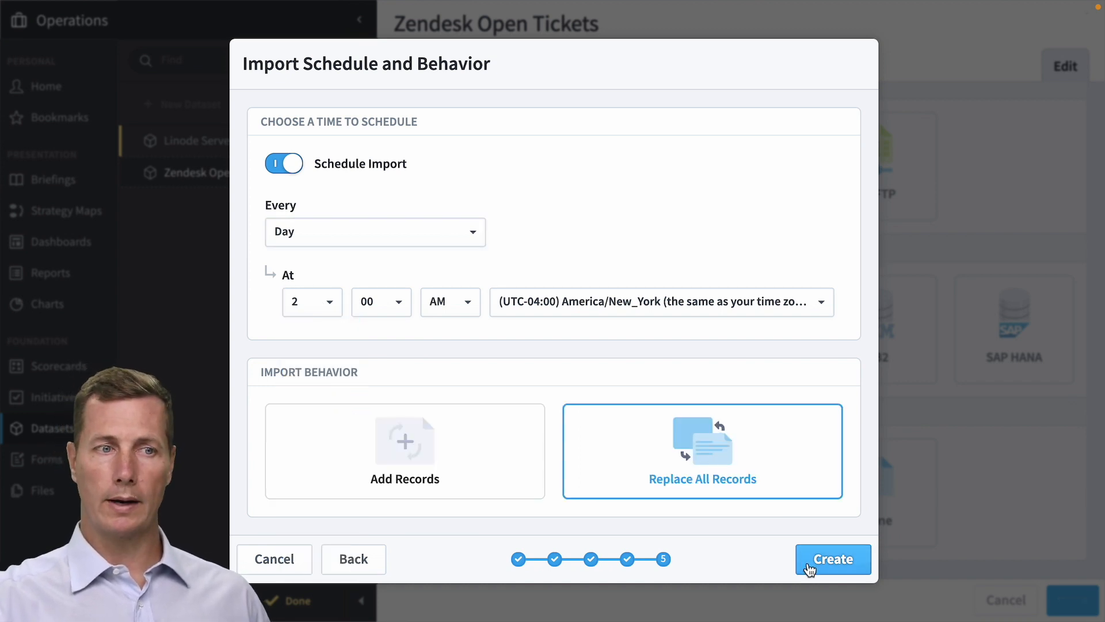
{"action": "left_click", "coordinate": [808, 562]}
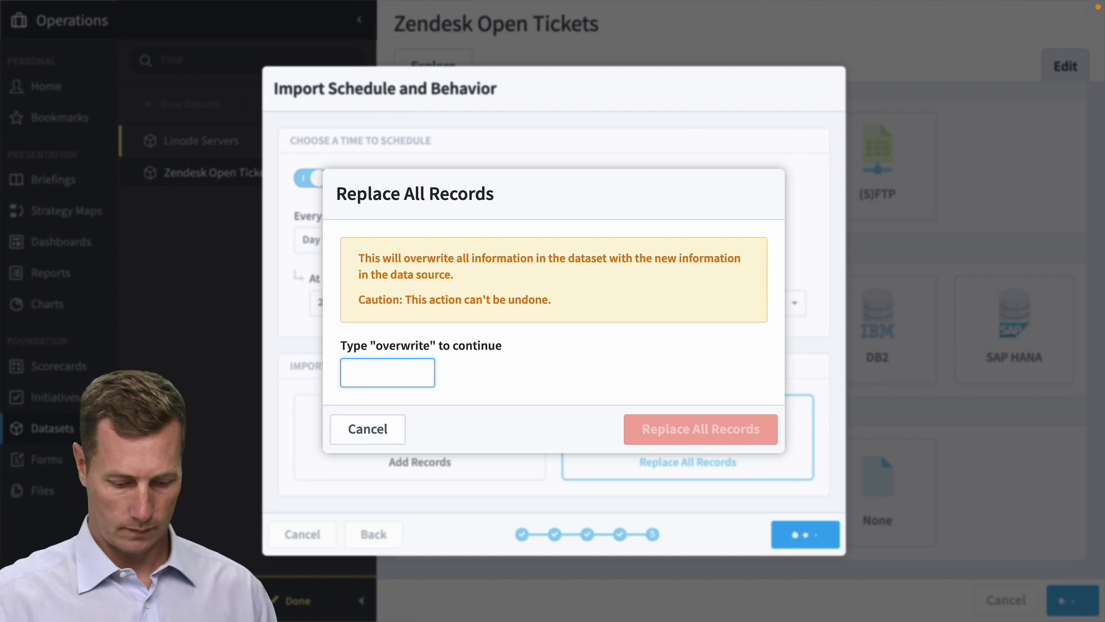
{"action": "type", "text": "overwrite"}
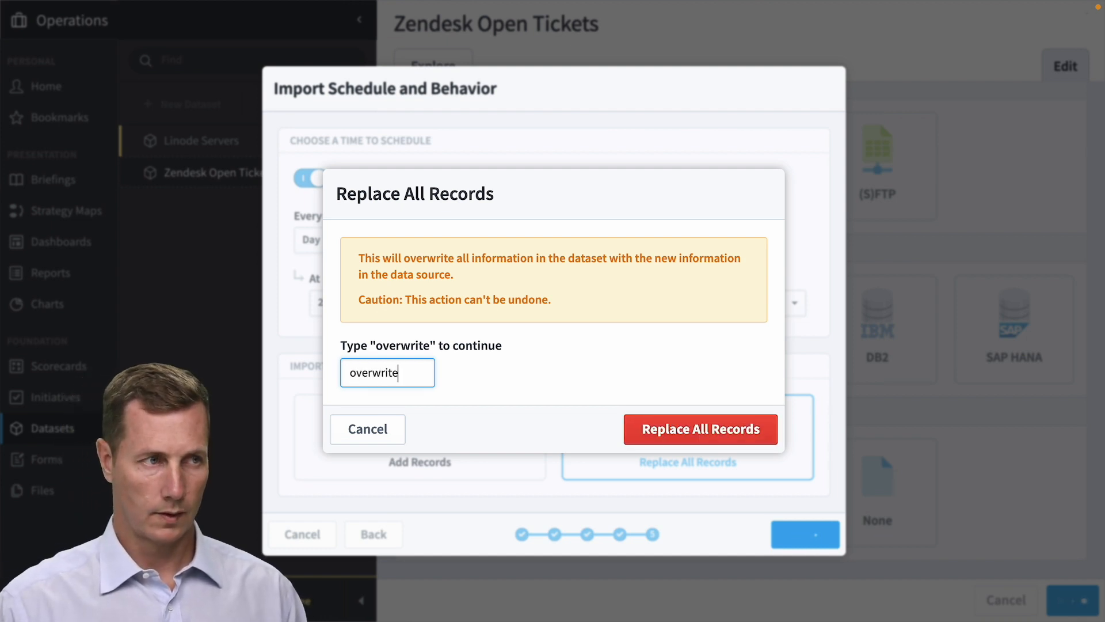
{"action": "left_click", "coordinate": [640, 426]}
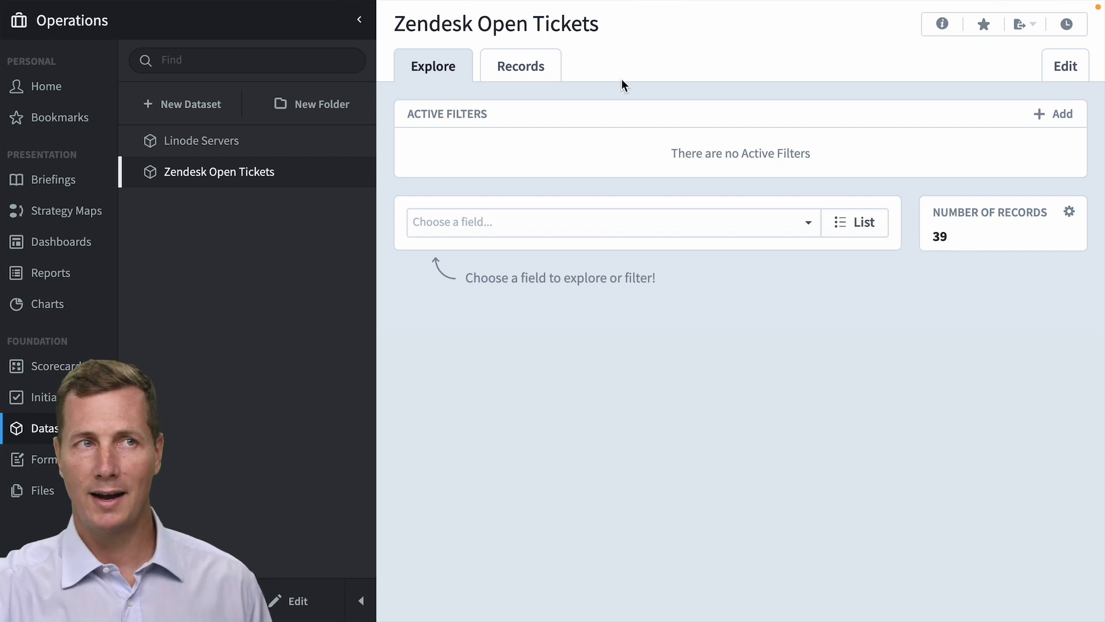
Step: Look through the imported ticket records across their columns
{"action": "left_click", "coordinate": [528, 70]}
{"action": "scroll", "coordinate": [782, 341], "scroll_direction": "right", "scroll_amount": 15}
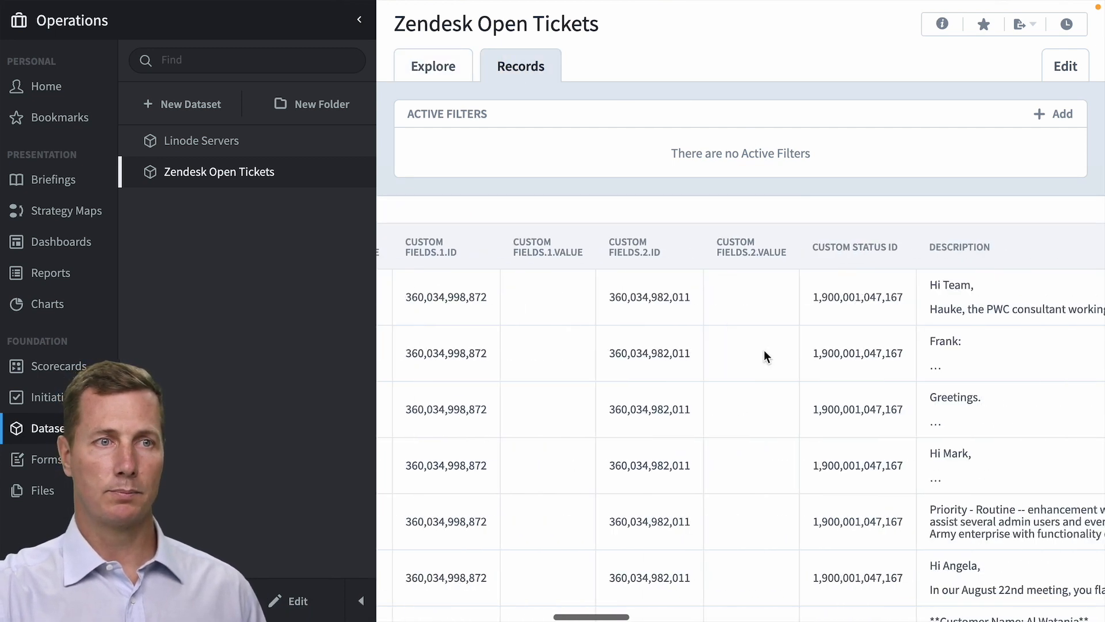
{"action": "scroll", "coordinate": [765, 350], "scroll_direction": "left", "scroll_amount": 15}
Step: Explore the Zendesk Open Tickets dataset broken down by the Priority field
{"action": "left_click", "coordinate": [430, 67]}
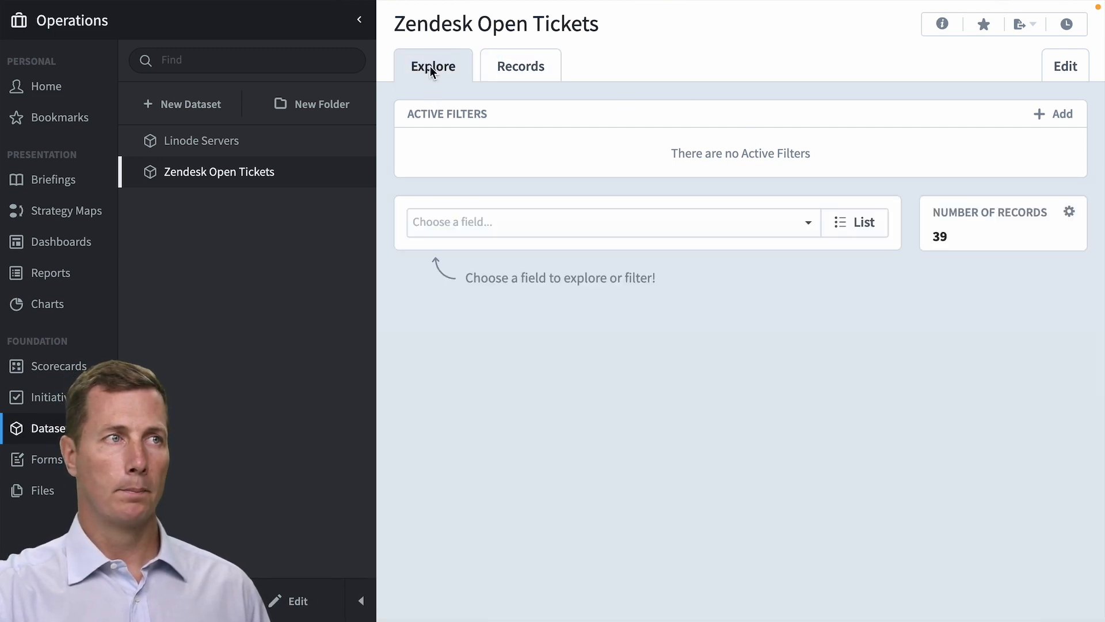
{"action": "left_click", "coordinate": [498, 226]}
{"action": "scroll", "coordinate": [656, 476], "scroll_direction": "down", "scroll_amount": 5}
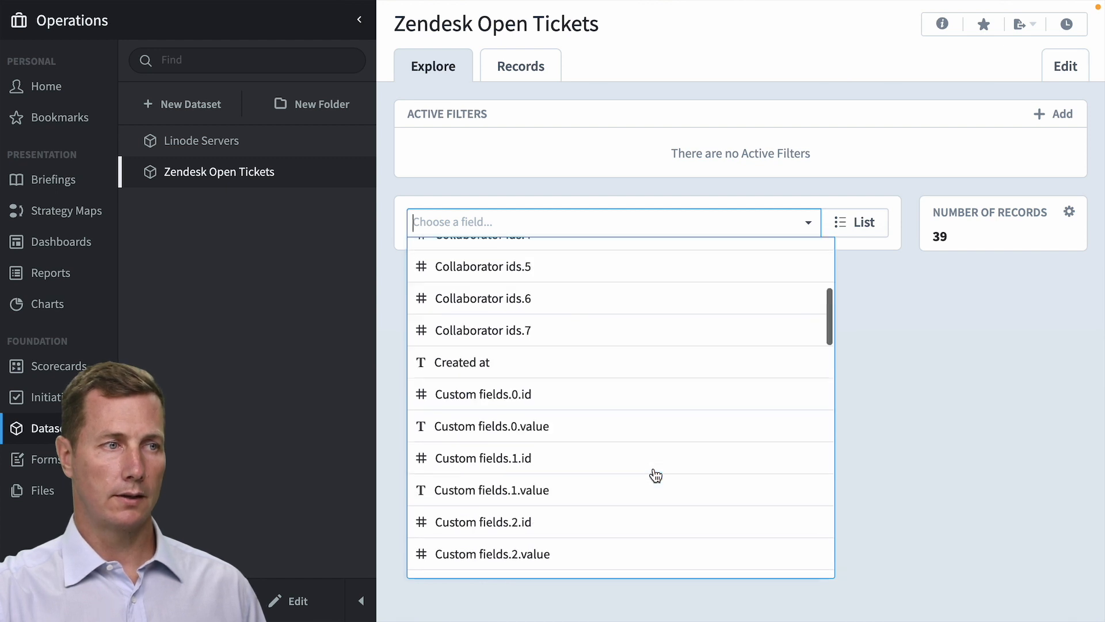
{"action": "scroll", "coordinate": [656, 476], "scroll_direction": "down", "scroll_amount": 10}
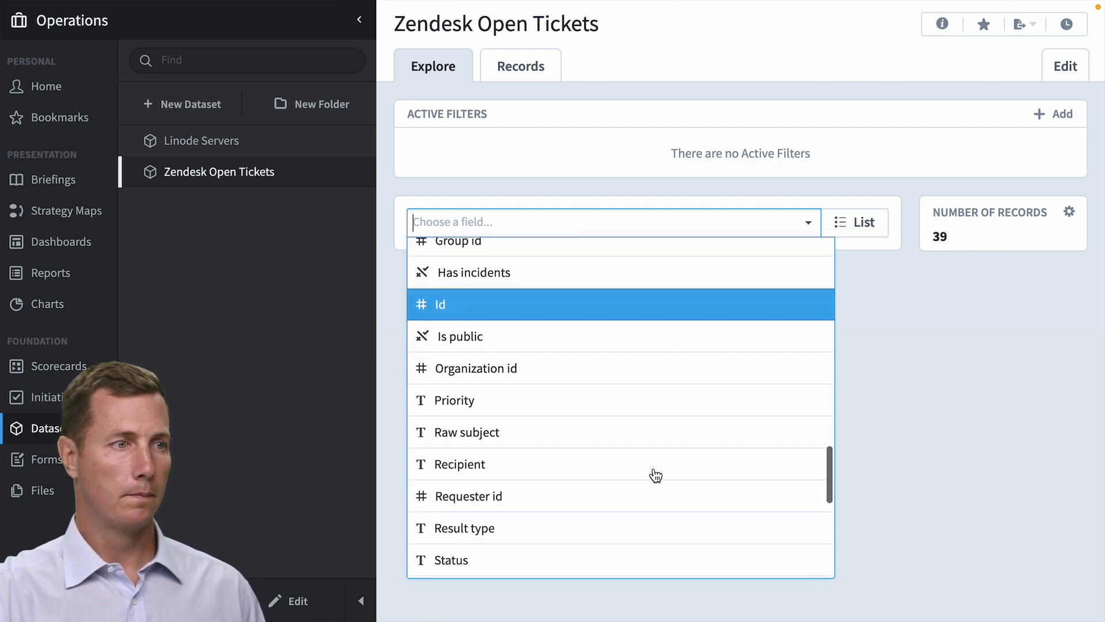
{"action": "left_click", "coordinate": [563, 316]}
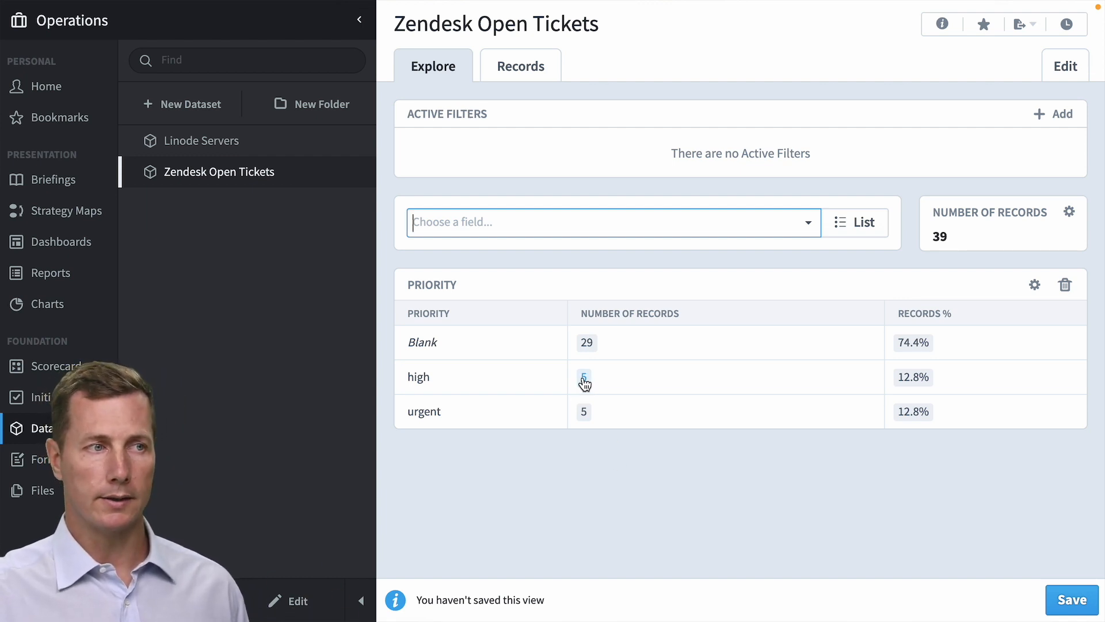
Step: Create a dataset KPI from the urgent record count named "Number of Open Urgent Tickets", using Snapshot of Current Data
{"action": "left_click", "coordinate": [585, 416]}
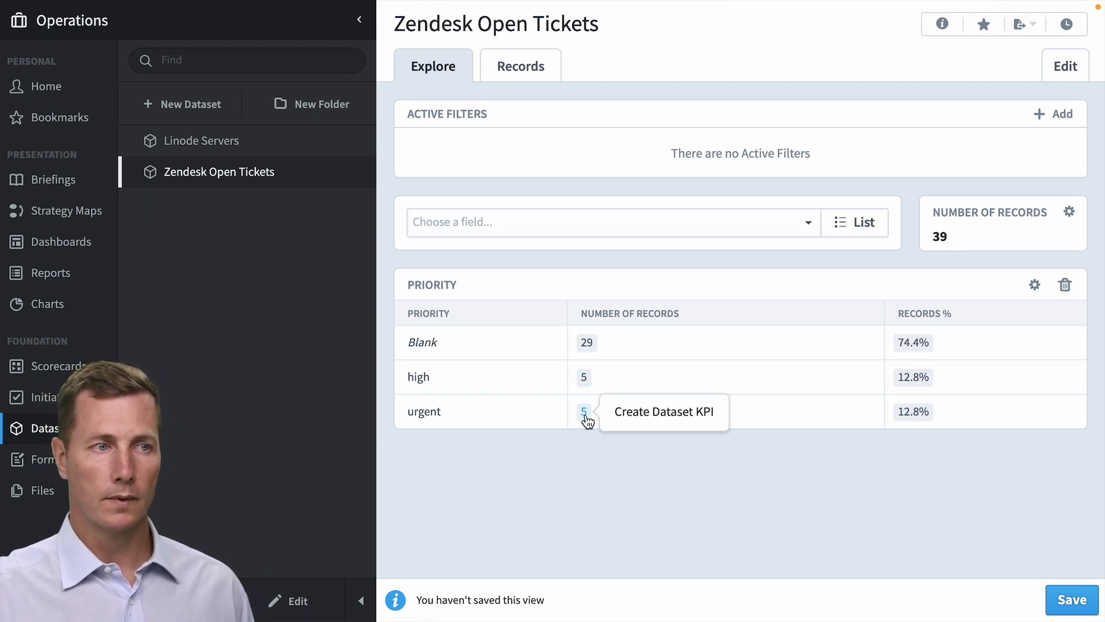
{"action": "left_click", "coordinate": [662, 420]}
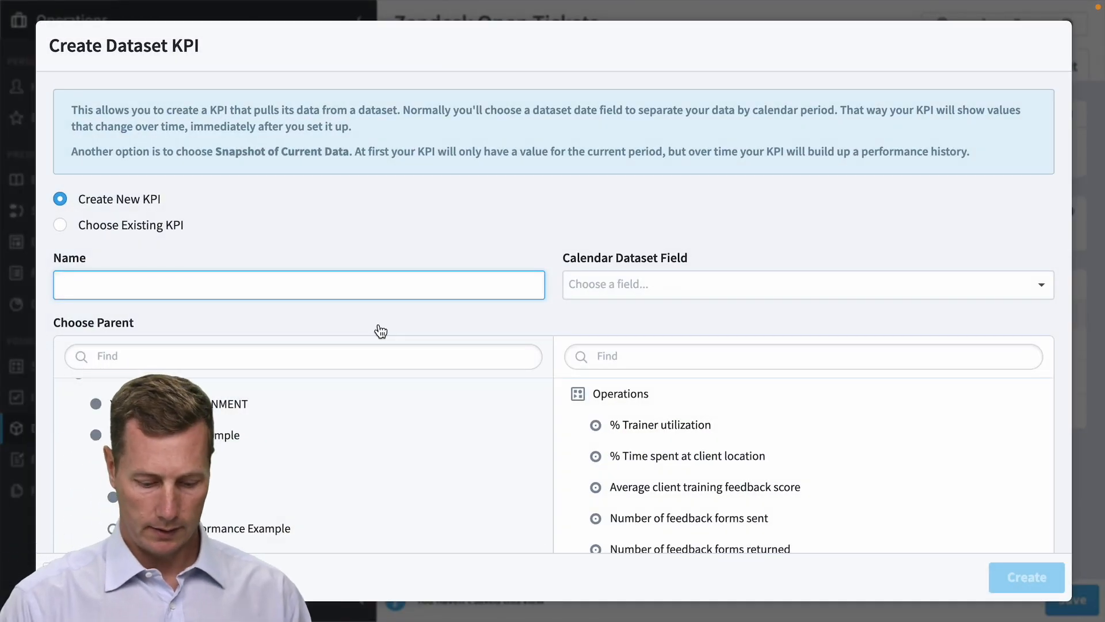
{"action": "type", "text": "Number of Open Urgent Tickets"}
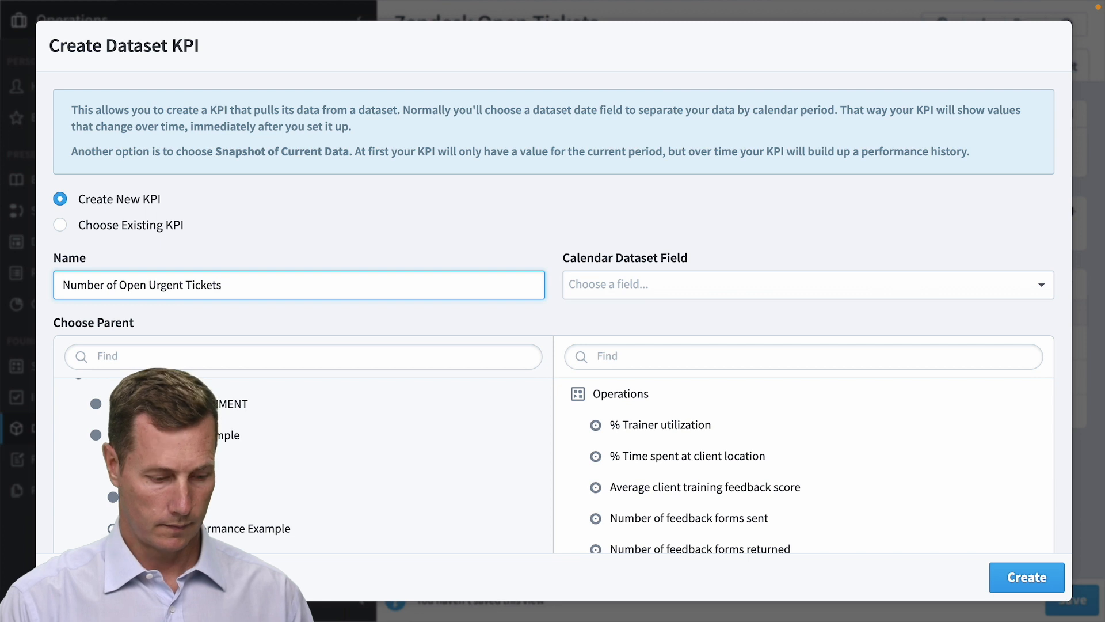
{"action": "key", "text": "ctrl+a"}
{"action": "key", "text": "ctrl+c"}
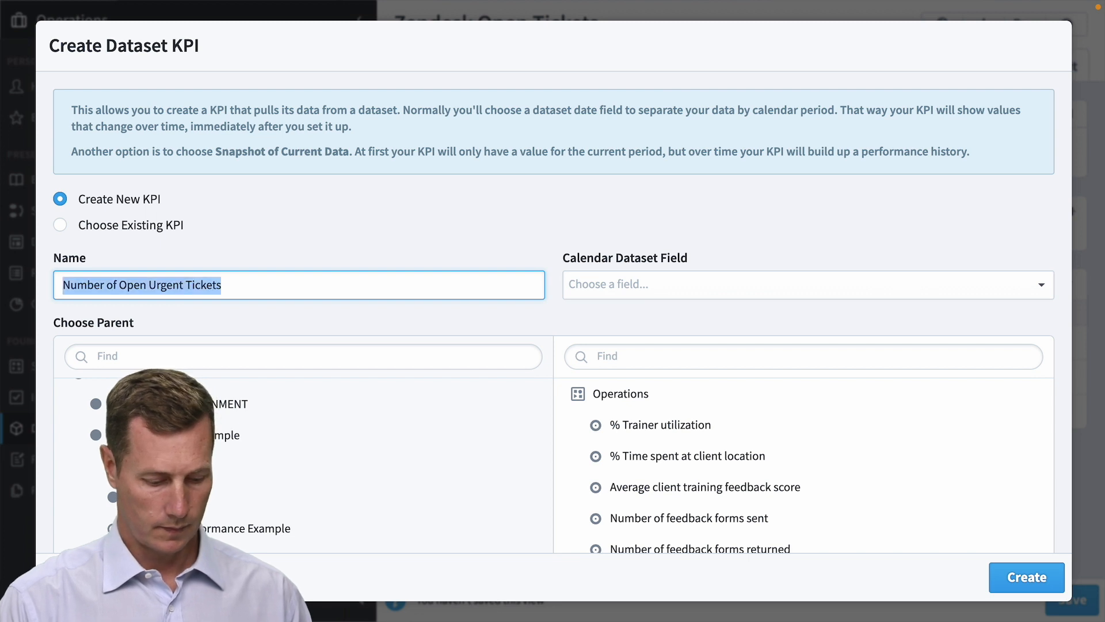
{"action": "left_click", "coordinate": [631, 285]}
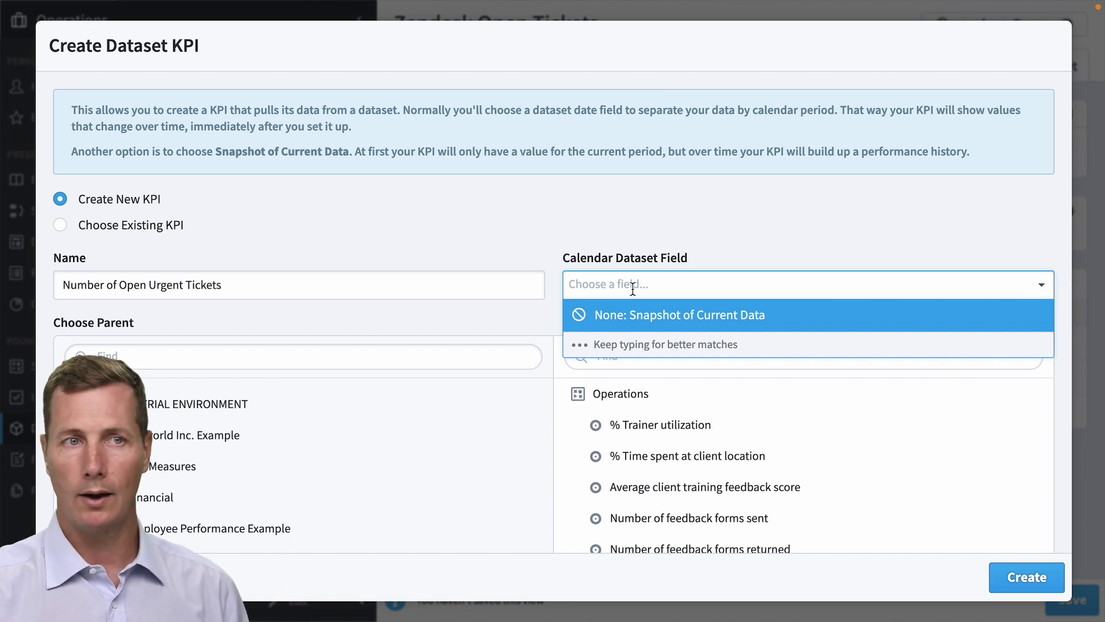
{"action": "left_click", "coordinate": [645, 316]}
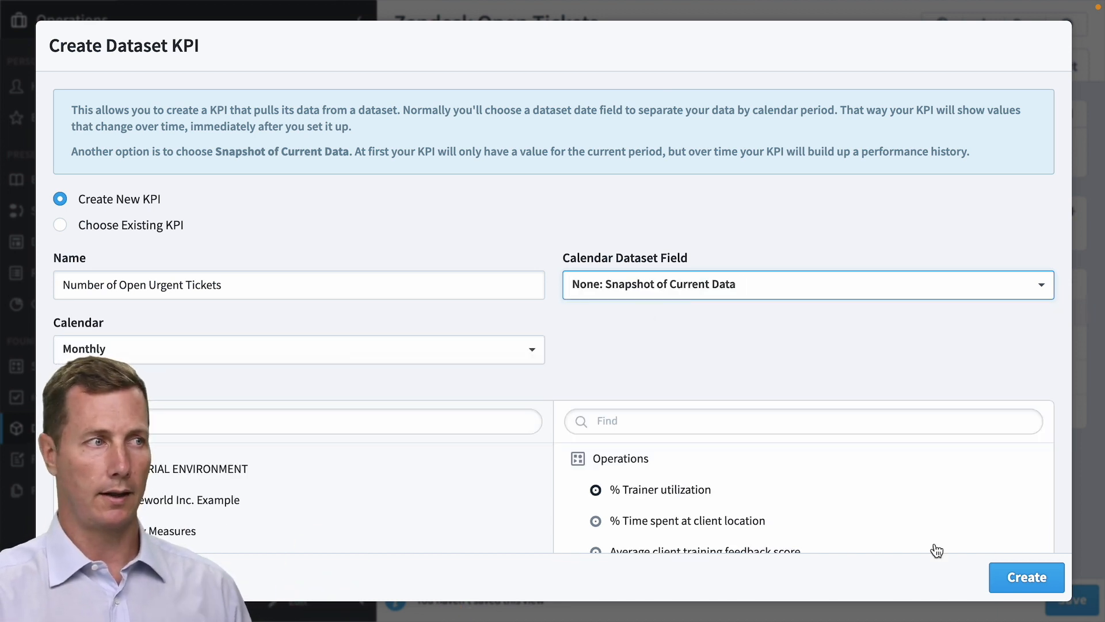
{"action": "left_click", "coordinate": [1020, 587]}
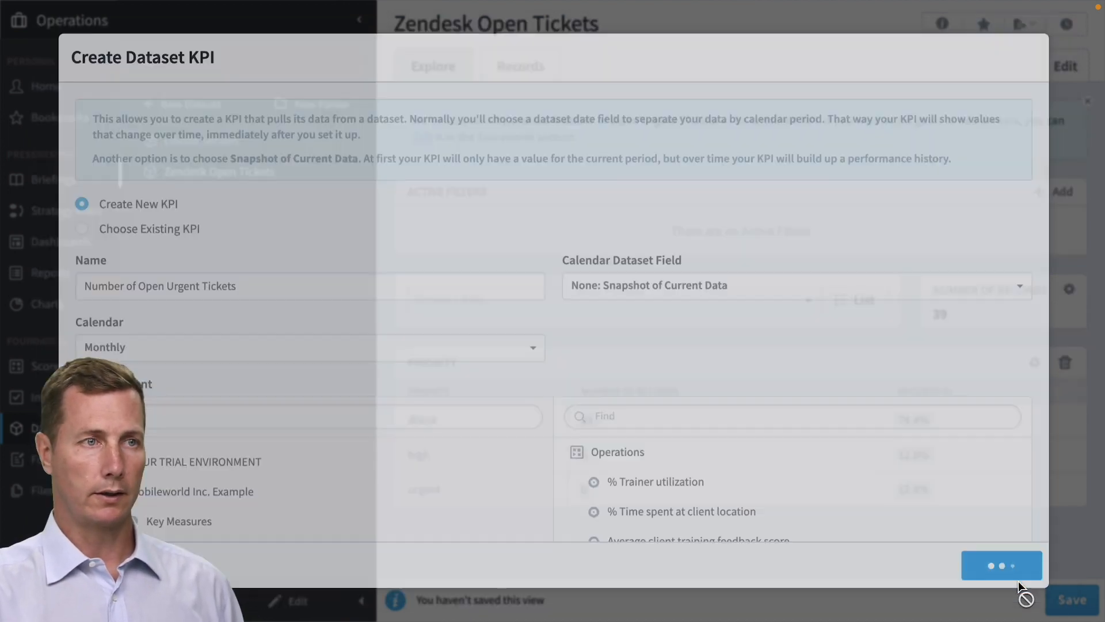
Step: Create a dataset KPI from the high-priority record count named "Number of Open High Priority Tickets", using Snapshot of Current Data
{"action": "left_click", "coordinate": [586, 457]}
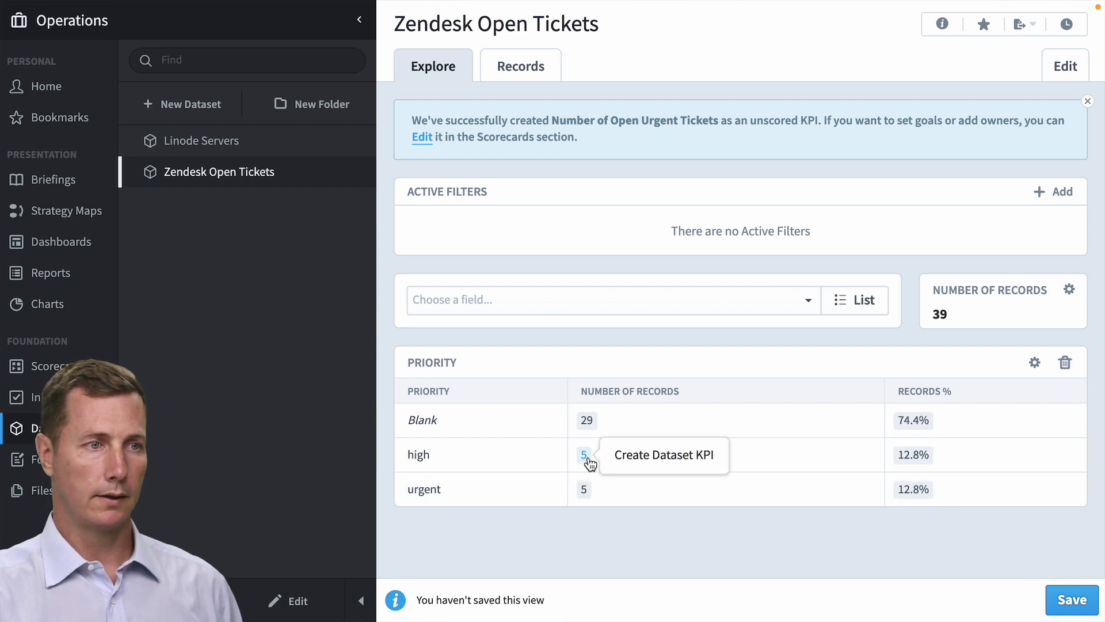
{"action": "left_click", "coordinate": [670, 456]}
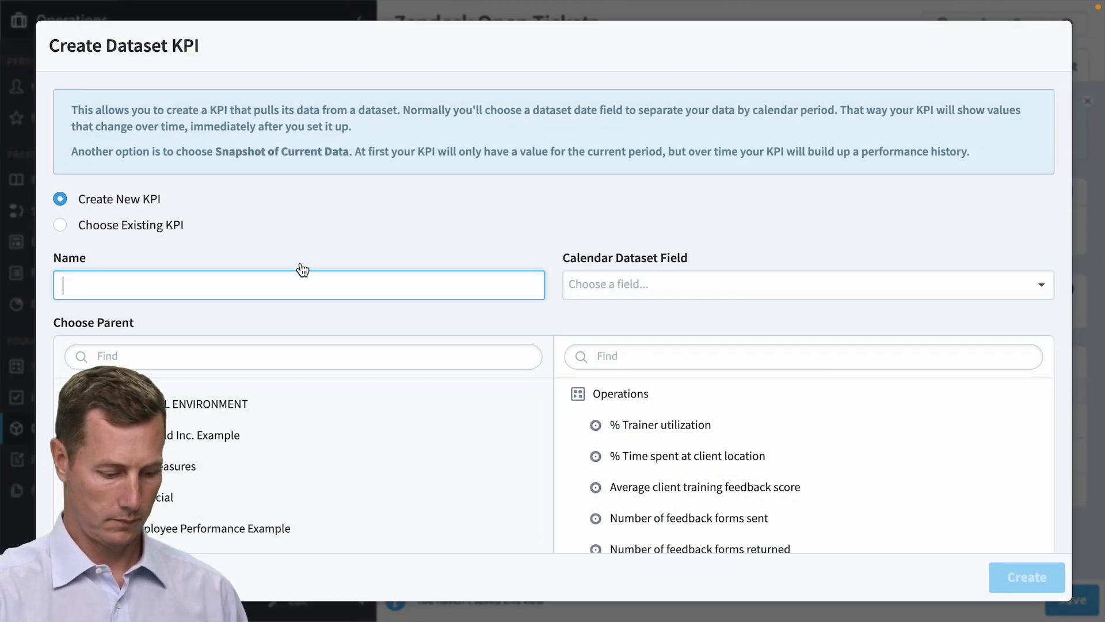
{"action": "key", "text": "ctrl+v"}
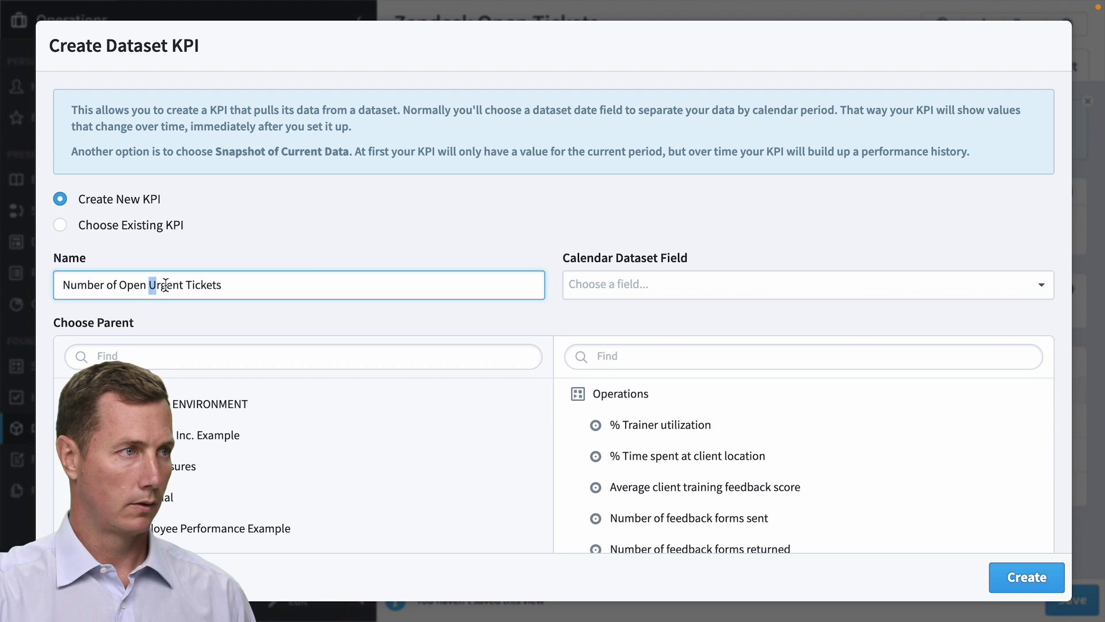
{"action": "key", "text": "BackSpace"}
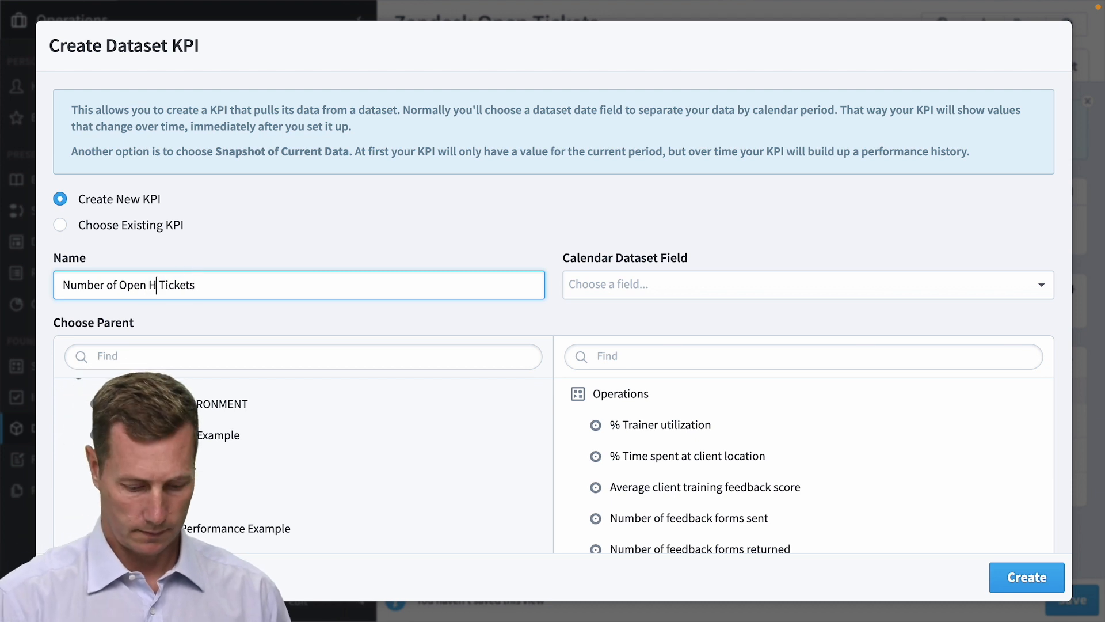
{"action": "type", "text": "High Priority"}
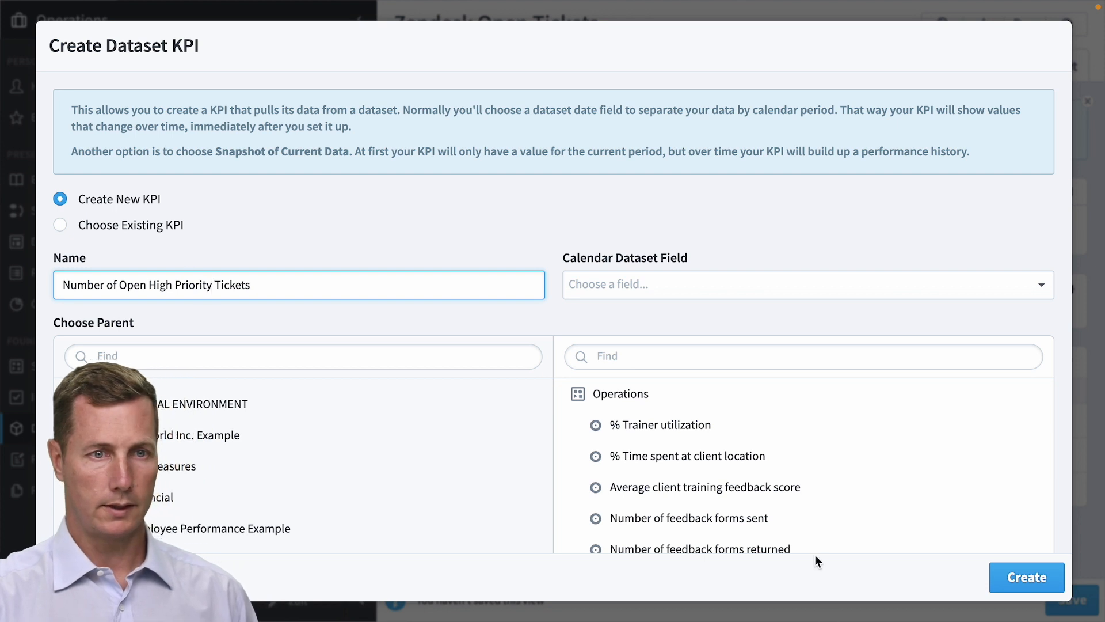
{"action": "left_click", "coordinate": [1046, 580]}
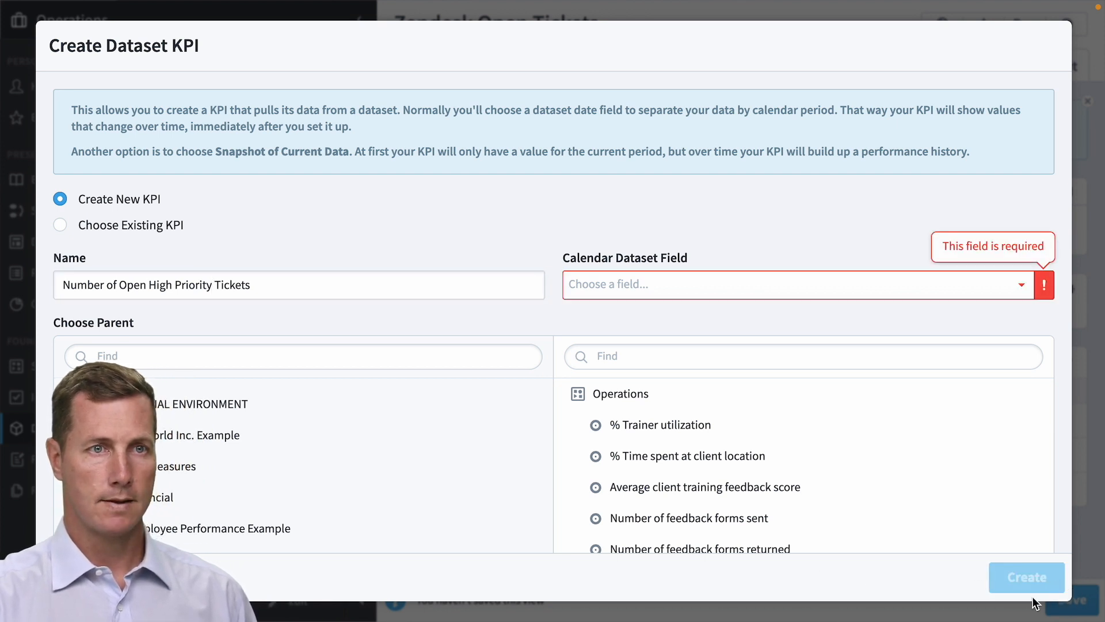
{"action": "left_click", "coordinate": [748, 286]}
{"action": "left_click", "coordinate": [735, 319]}
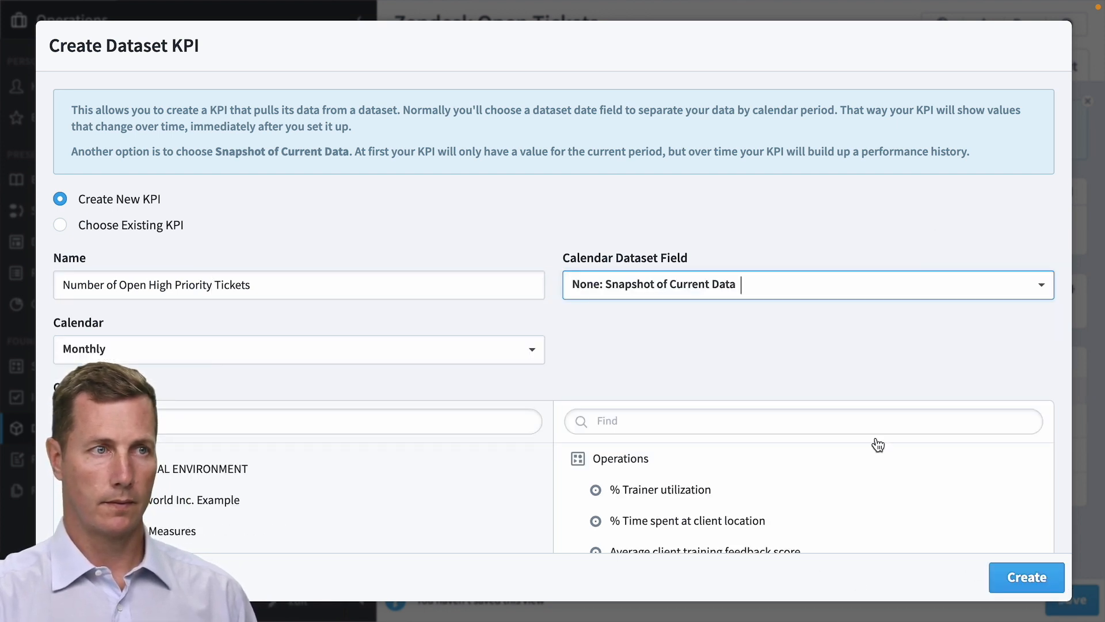
{"action": "left_click", "coordinate": [1027, 577]}
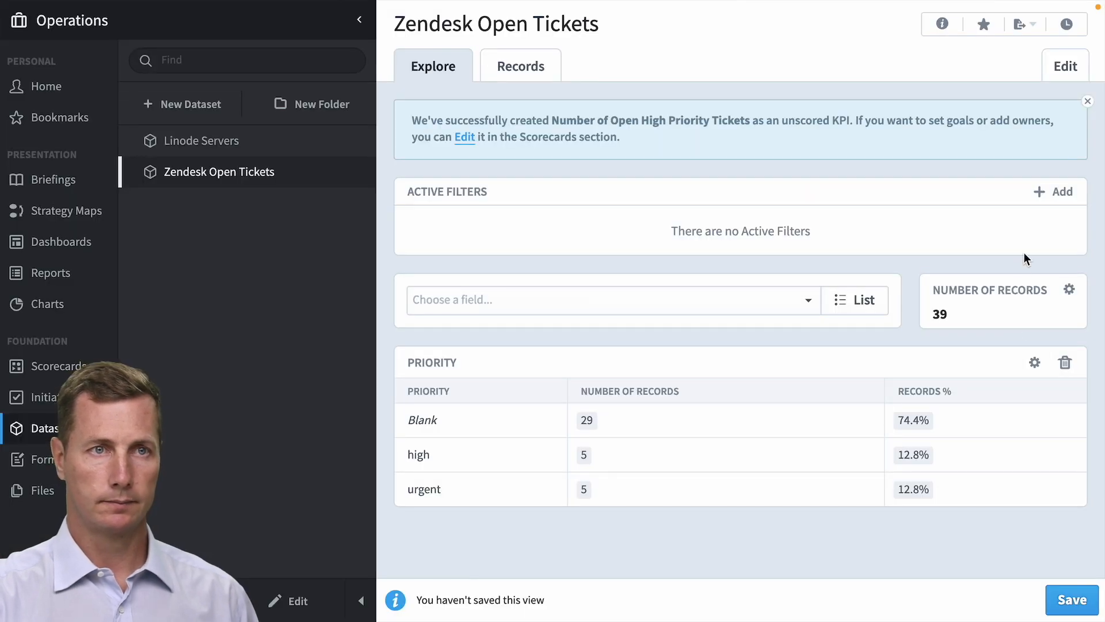
Step: Start a new dataset KPI from the total number of records and name it "Number of Open Tickets"
{"action": "left_click", "coordinate": [1070, 290]}
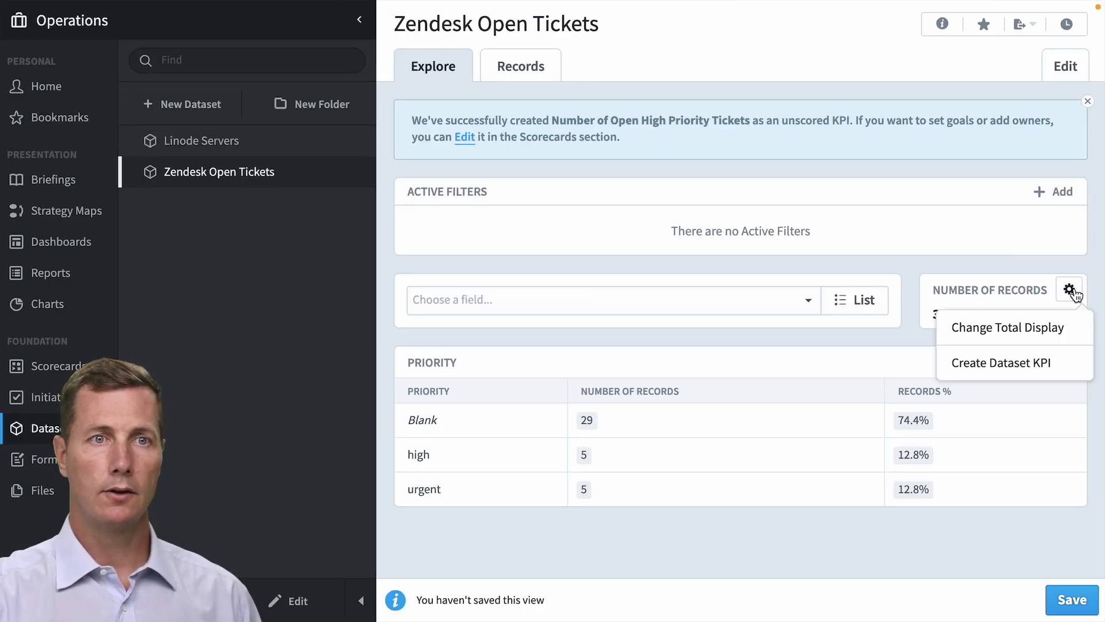
{"action": "left_click", "coordinate": [991, 363]}
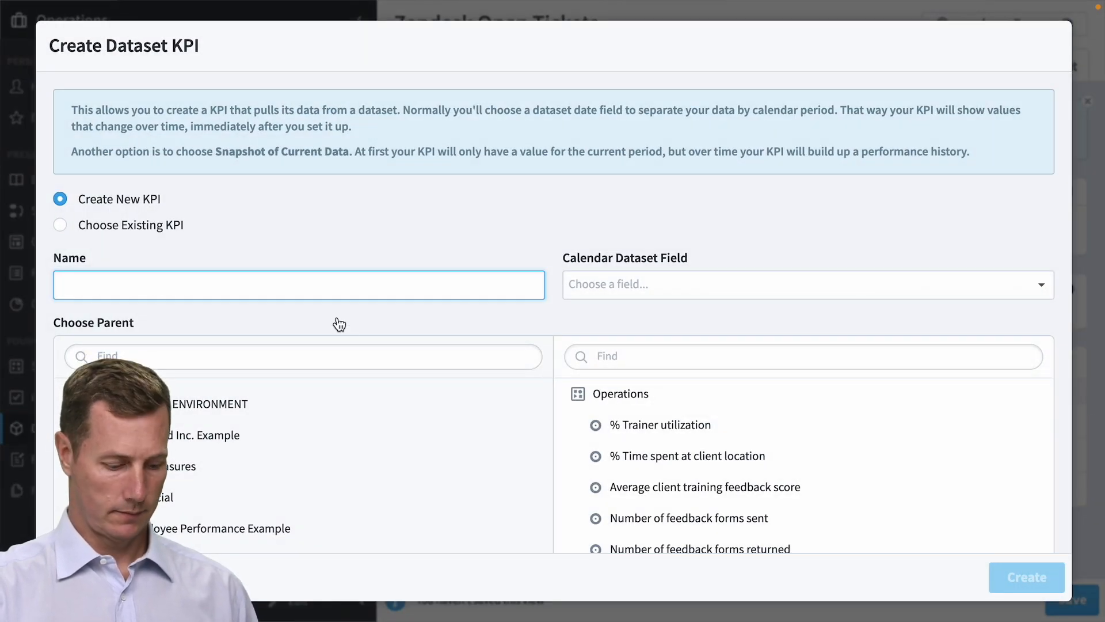
{"action": "key", "text": "ctrl+v"}
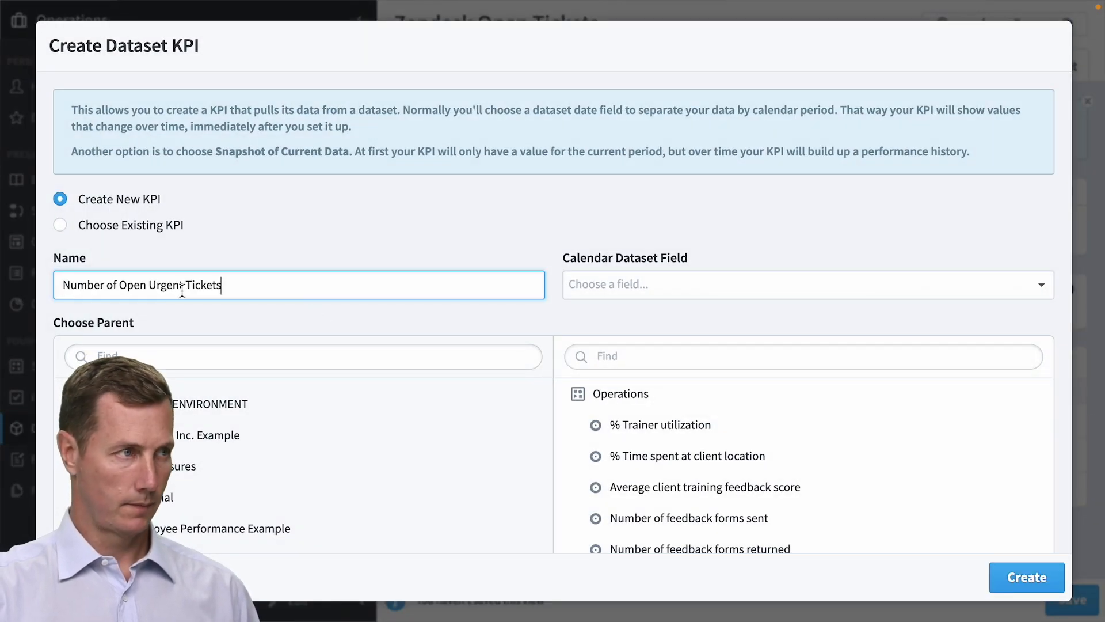
{"action": "left_click", "coordinate": [121, 285]}
{"action": "left_click_drag", "start_coordinate": [134, 282], "coordinate": [182, 277]}
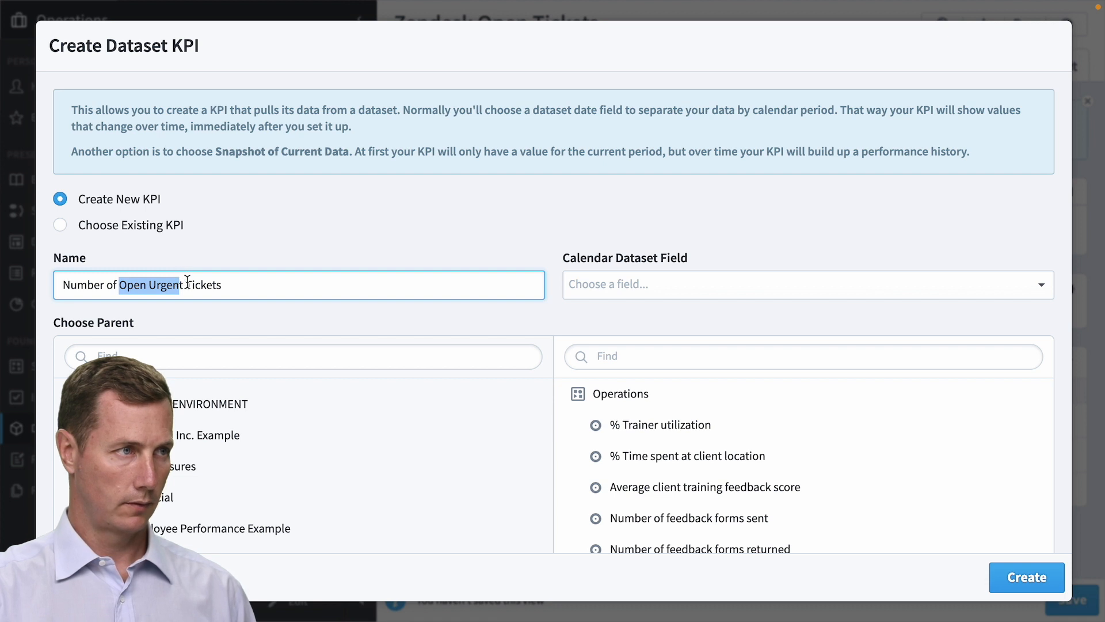
{"action": "left_click", "coordinate": [186, 284]}
{"action": "key", "text": "BackSpace"}
{"action": "key", "text": "BackSpace"}
{"action": "key", "text": "BackSpace"}
{"action": "key", "text": "BackSpace"}
{"action": "key", "text": "BackSpace"}
{"action": "key", "text": "BackSpace"}
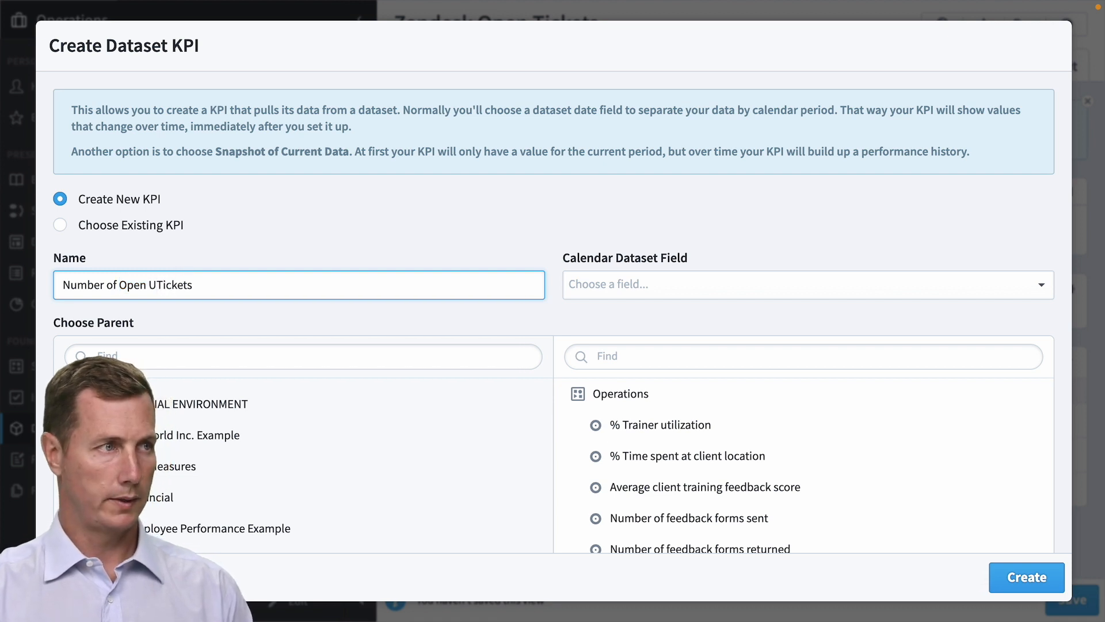
{"action": "key", "text": "BackSpace"}
Step: Use Snapshot of Current Data as the total tickets KPI's calendar dataset field and create the KPI
{"action": "left_click", "coordinate": [591, 299]}
{"action": "left_click", "coordinate": [597, 314]}
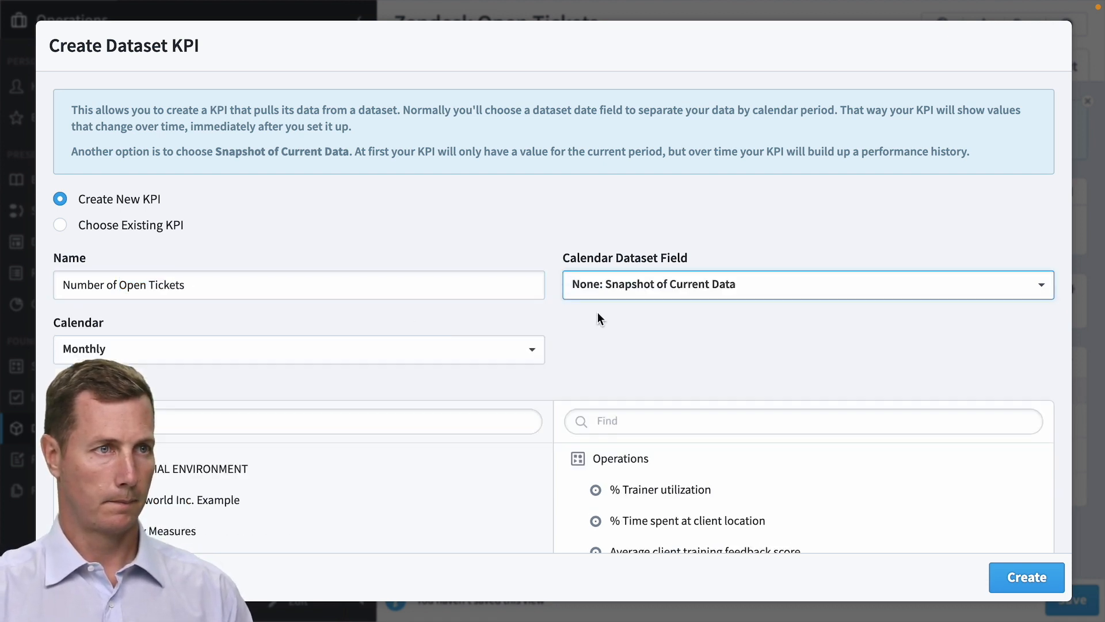
{"action": "left_click", "coordinate": [1035, 578]}
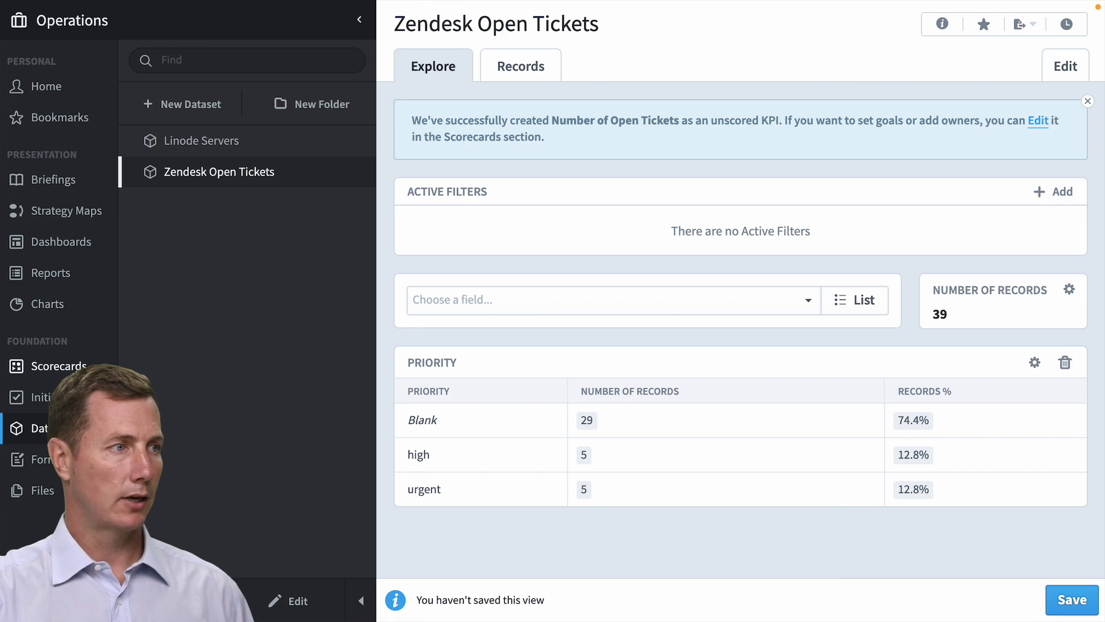
Step: Review the three new open-ticket KPIs in the Operations scorecard for October 2023
{"action": "left_click", "coordinate": [57, 366]}
{"action": "left_click", "coordinate": [488, 375]}
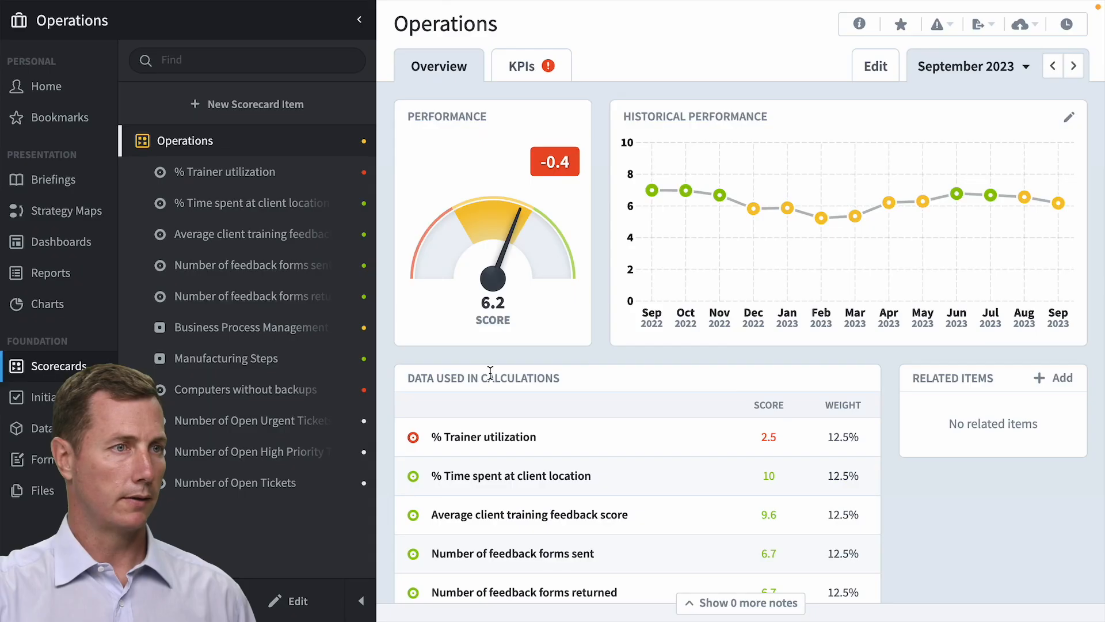
{"action": "left_click", "coordinate": [294, 420]}
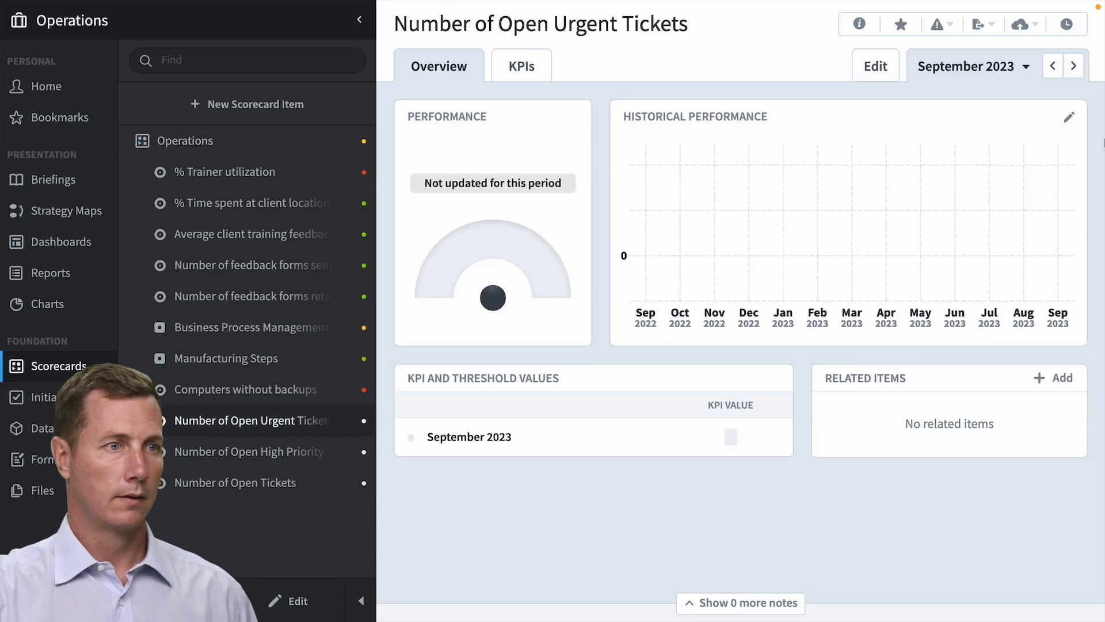
{"action": "left_click", "coordinate": [1073, 66]}
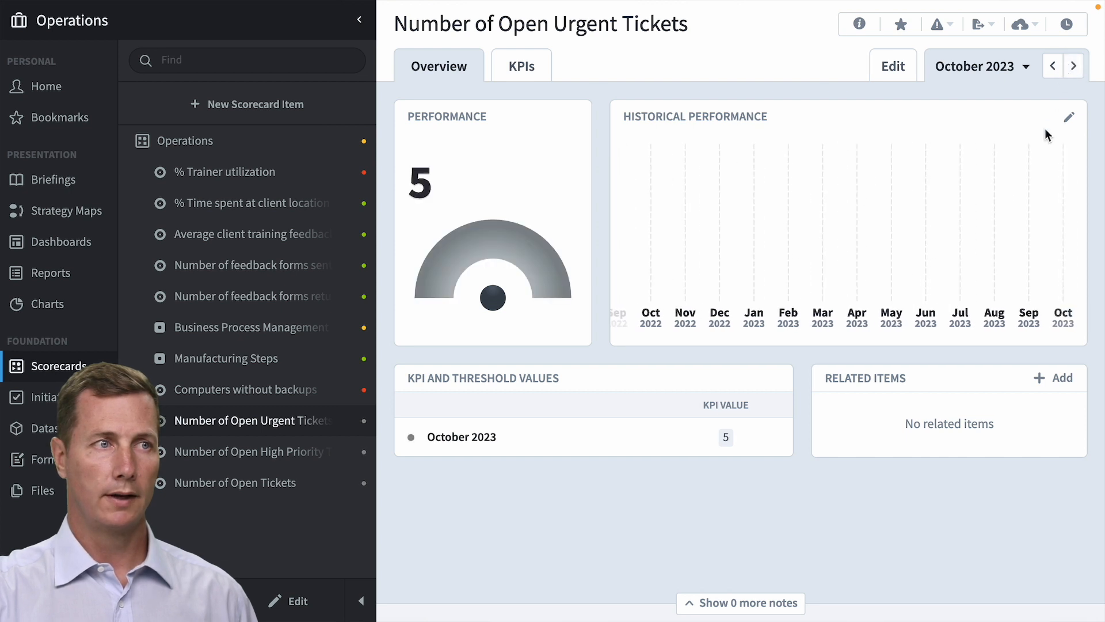
{"action": "mouse_move", "coordinate": [1053, 259]}
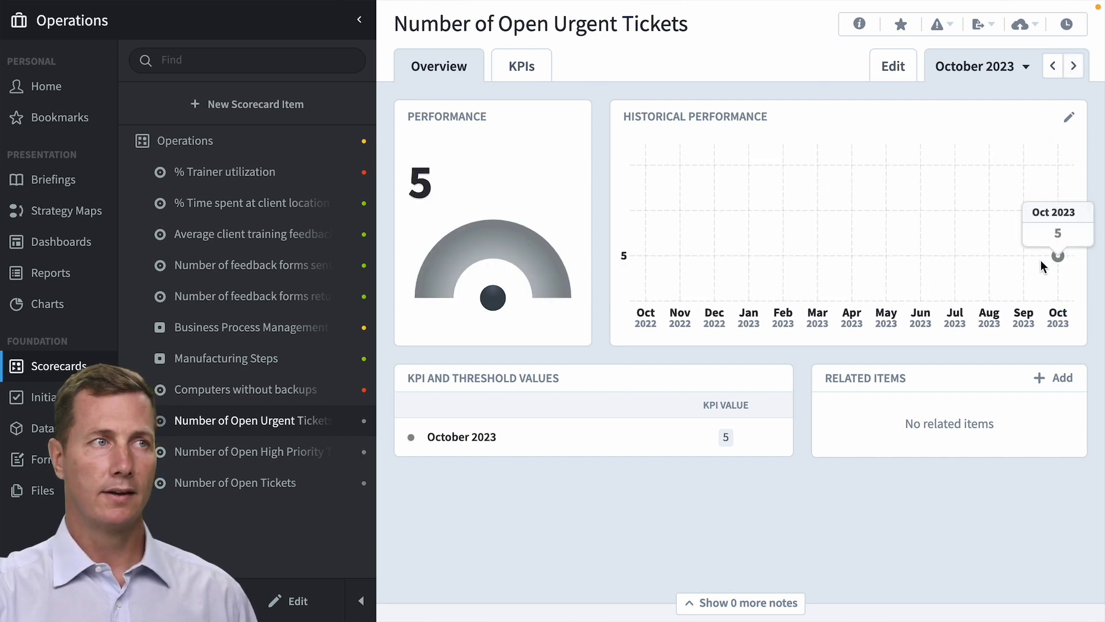
{"action": "left_click", "coordinate": [253, 451]}
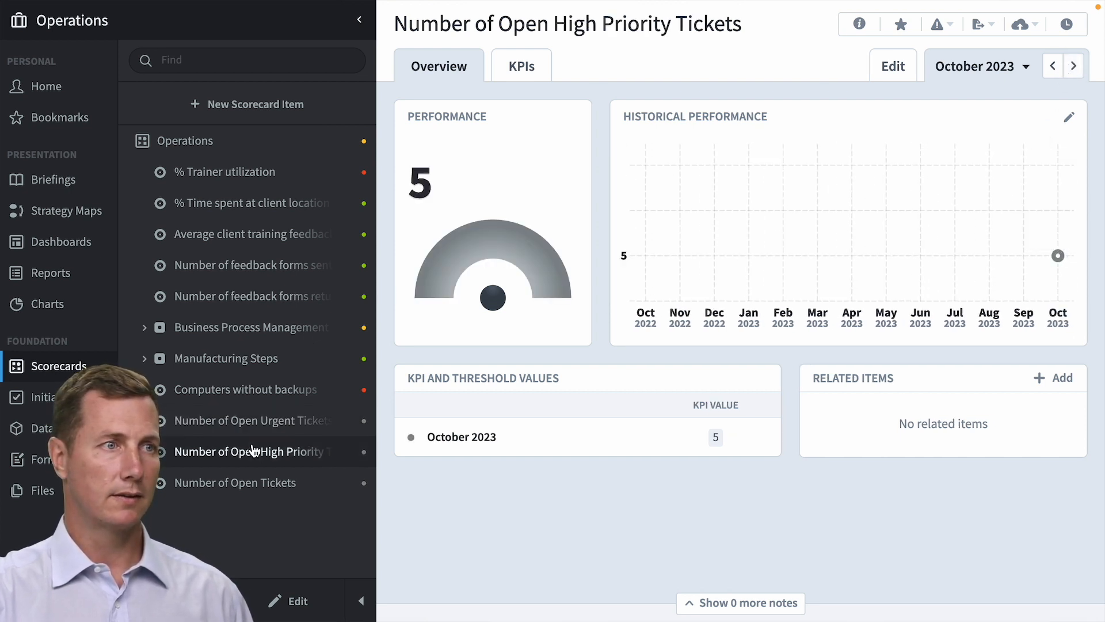
{"action": "left_click", "coordinate": [255, 482]}
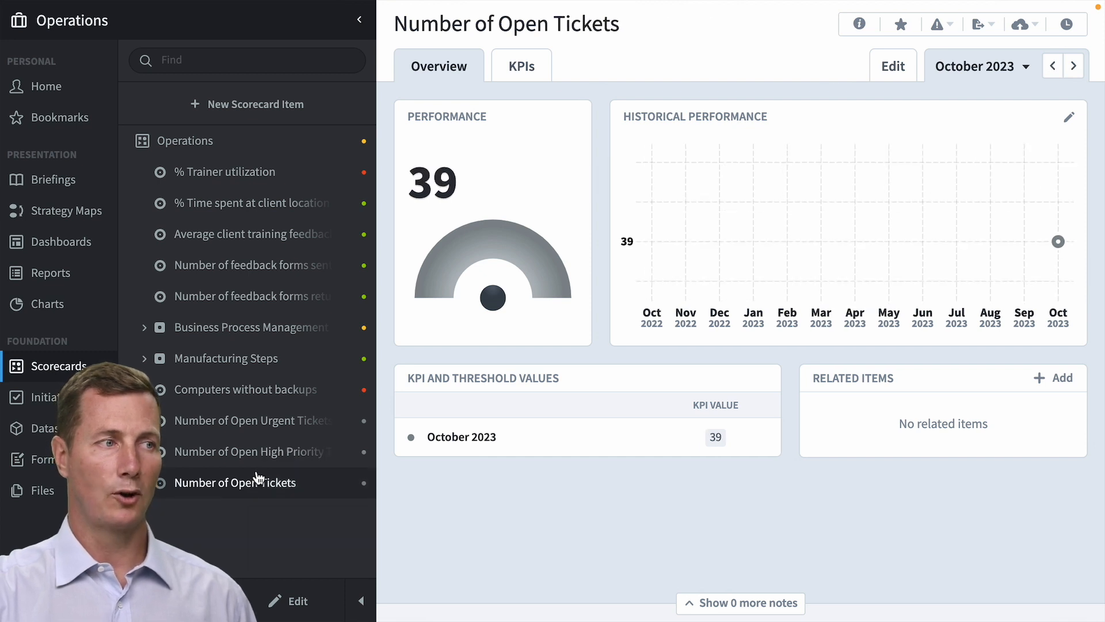
Step: Set the Number of Open Urgent Tickets KPI to Goal Only scoring, with Are Higher Values Better set to No
{"action": "left_click", "coordinate": [279, 428]}
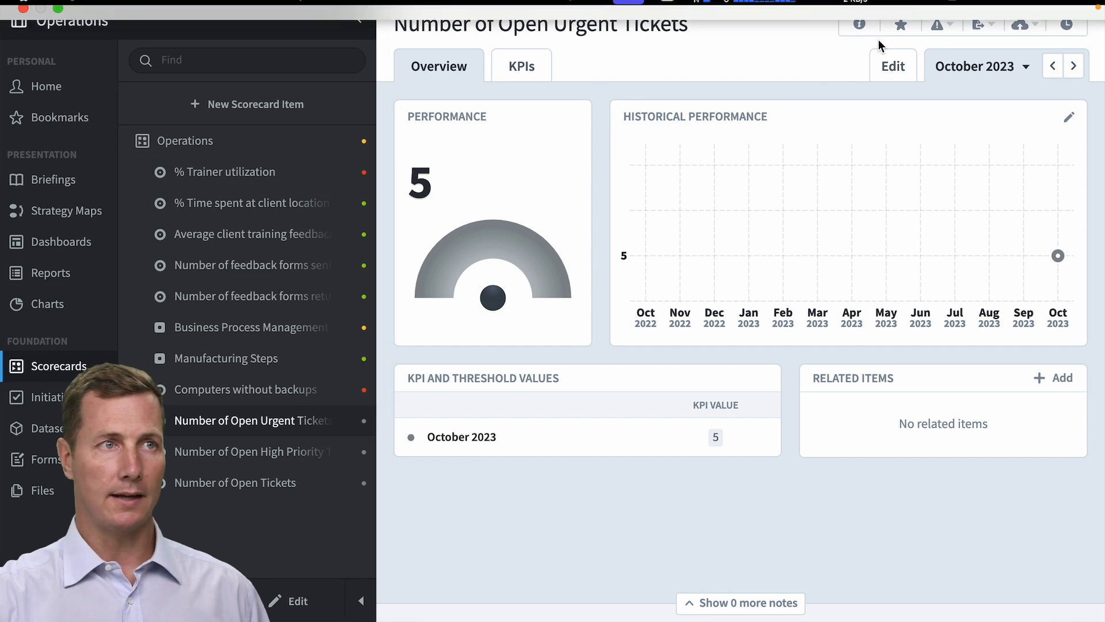
{"action": "left_click", "coordinate": [893, 69]}
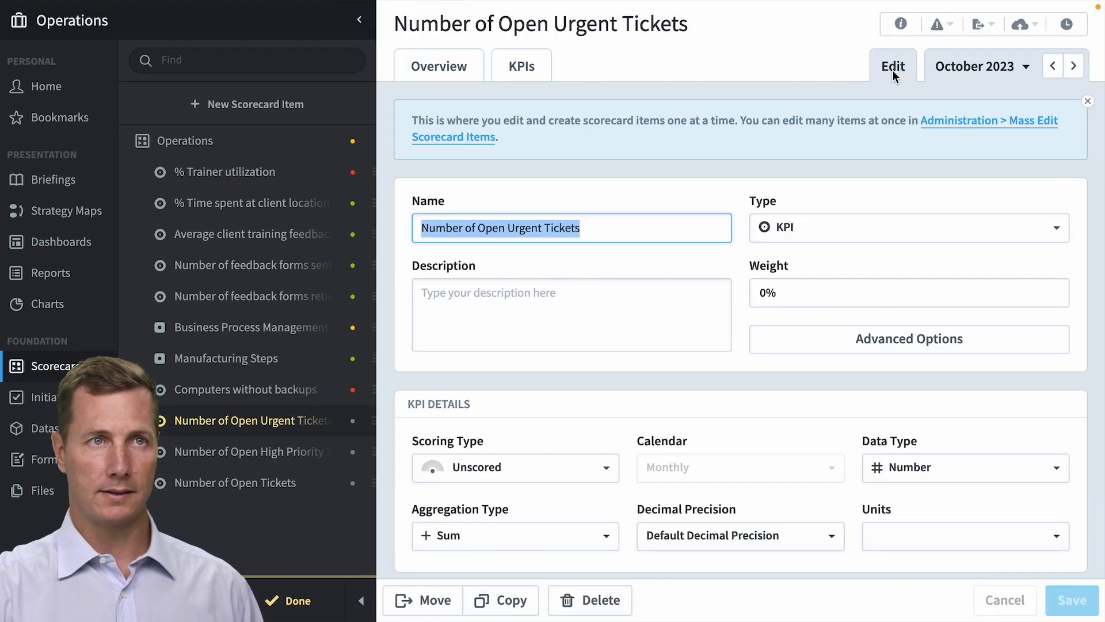
{"action": "left_click", "coordinate": [518, 471]}
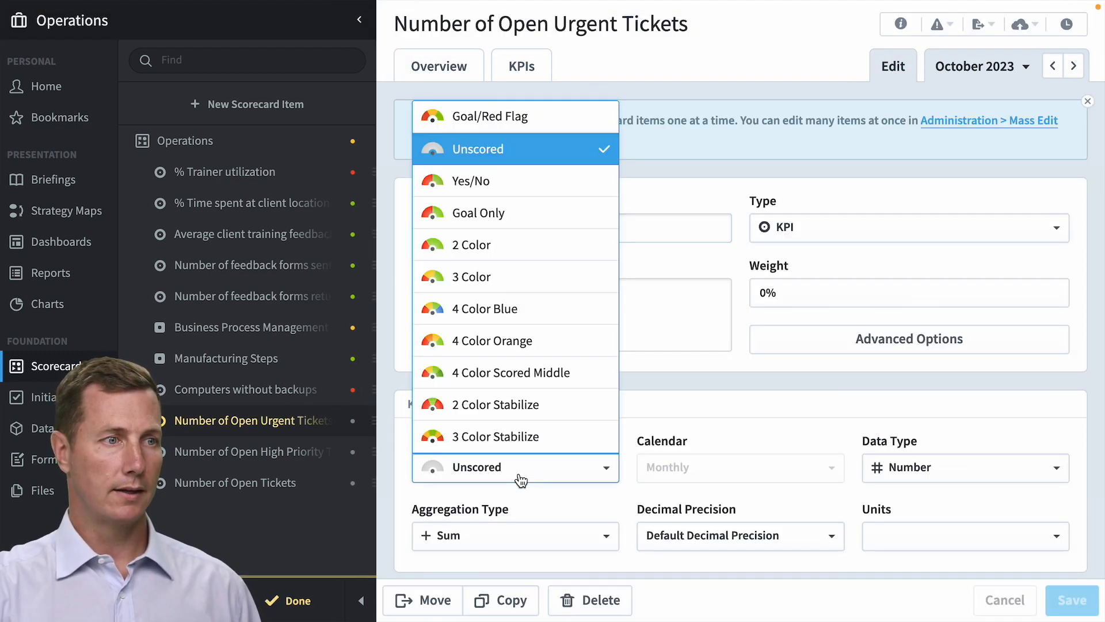
{"action": "left_click", "coordinate": [550, 187]}
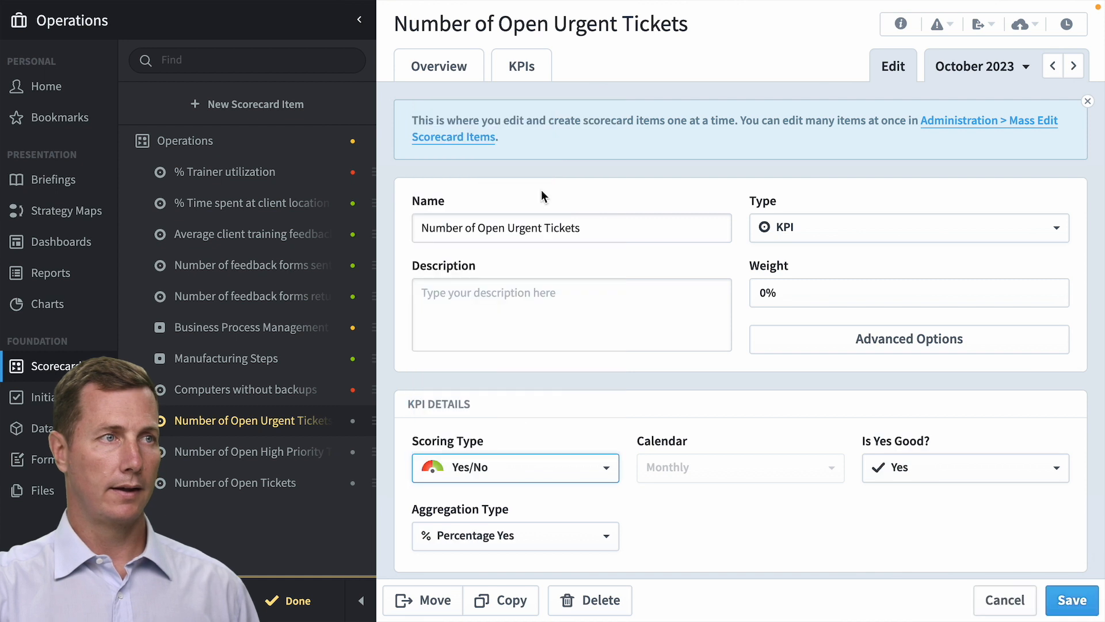
{"action": "left_click", "coordinate": [520, 466]}
{"action": "left_click", "coordinate": [512, 214]}
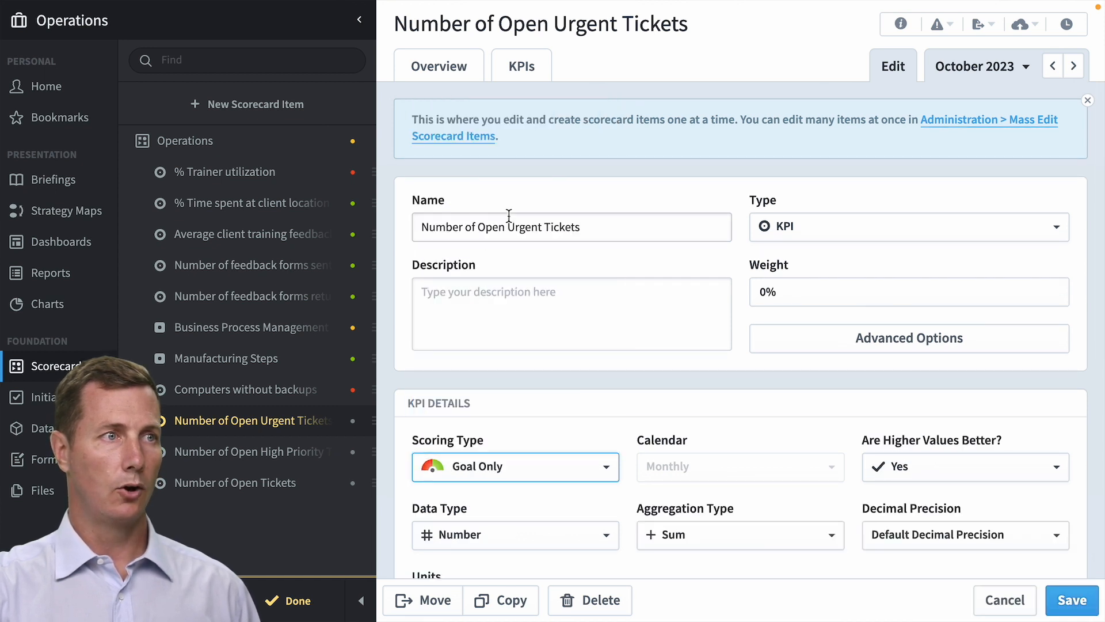
{"action": "left_click", "coordinate": [990, 471]}
{"action": "left_click", "coordinate": [987, 528]}
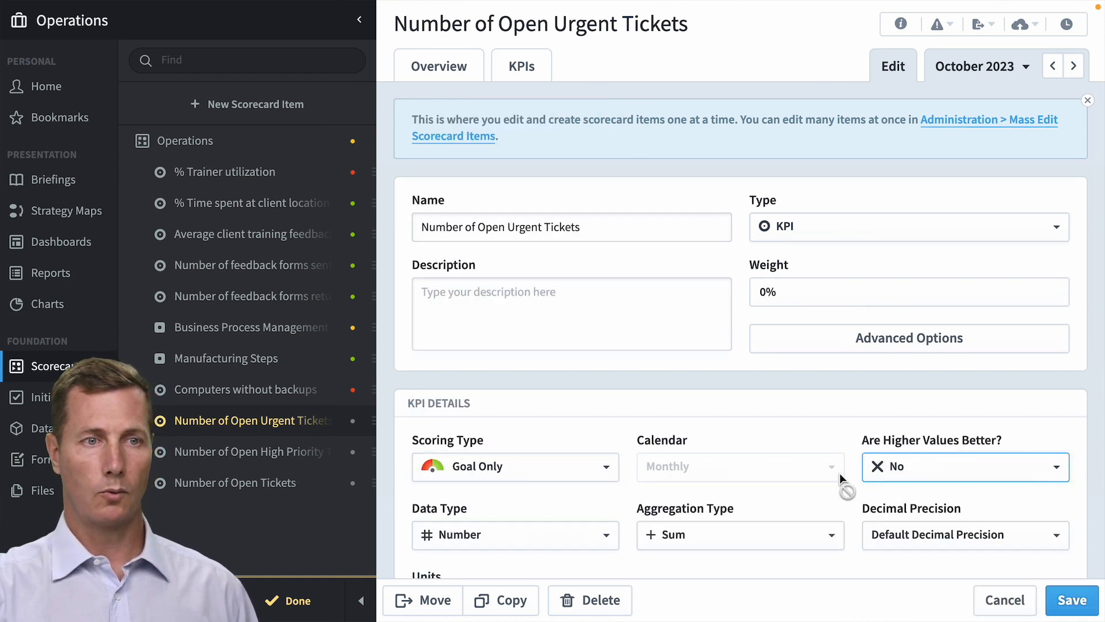
Step: Give the urgent tickets KPI a default manual goal of 4, save it and check its October 2023 overview
{"action": "scroll", "coordinate": [843, 458], "scroll_direction": "down", "scroll_amount": 4}
{"action": "left_click", "coordinate": [735, 542]}
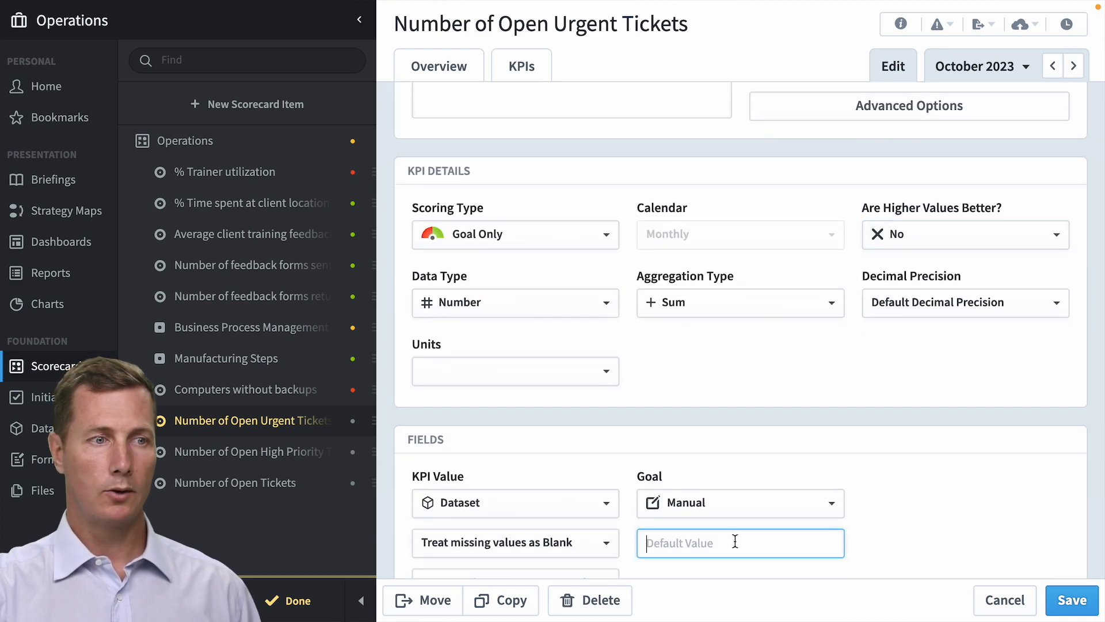
{"action": "type", "text": "4"}
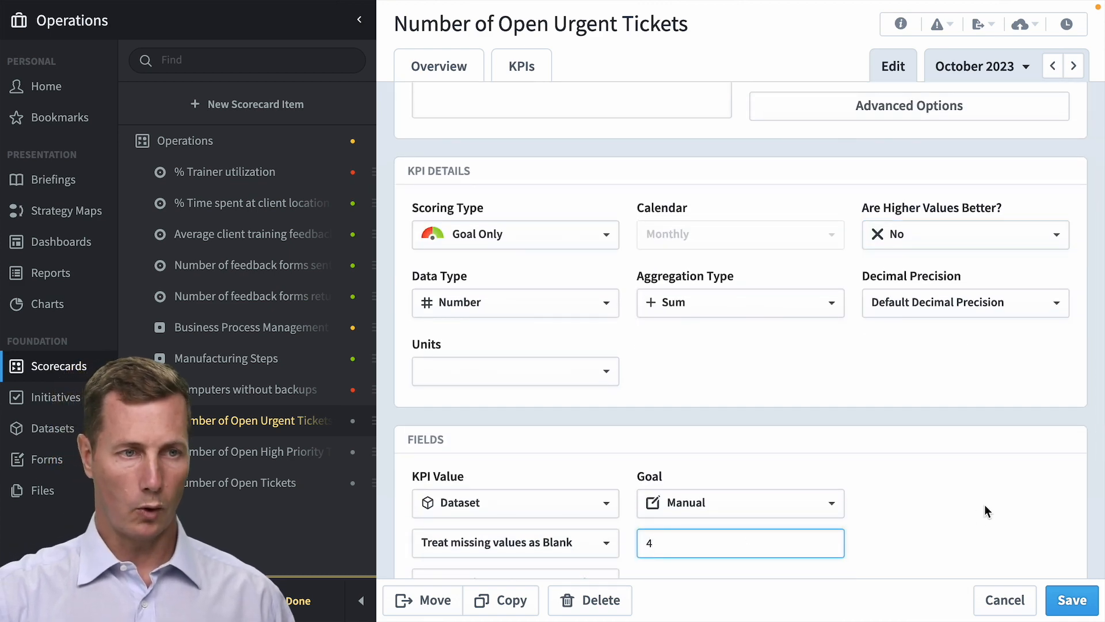
{"action": "left_click", "coordinate": [983, 505]}
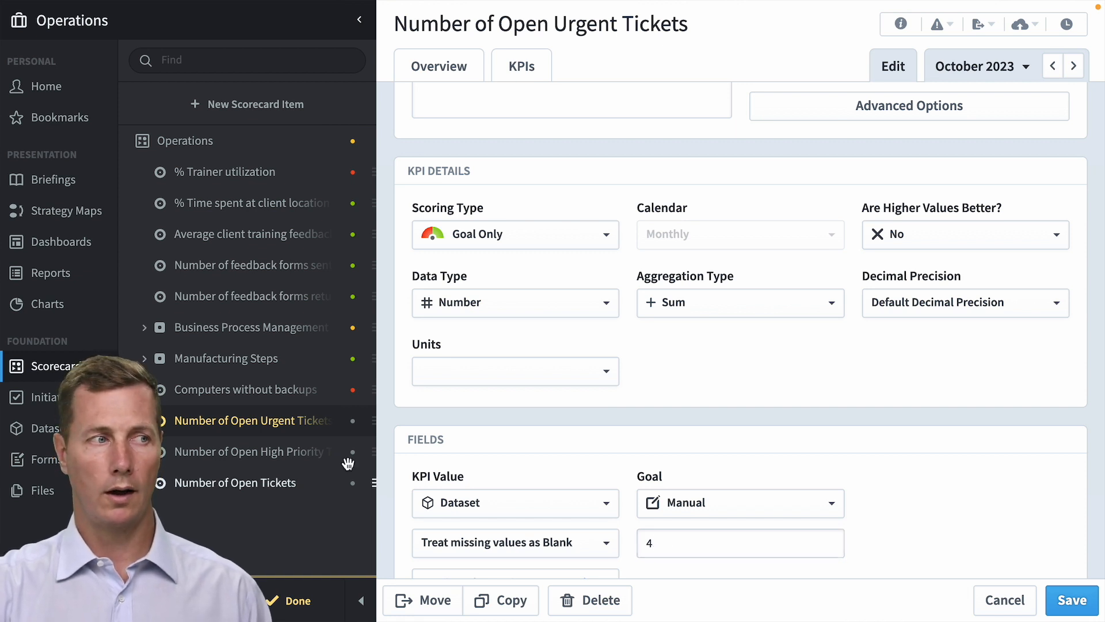
{"action": "left_click", "coordinate": [1068, 601]}
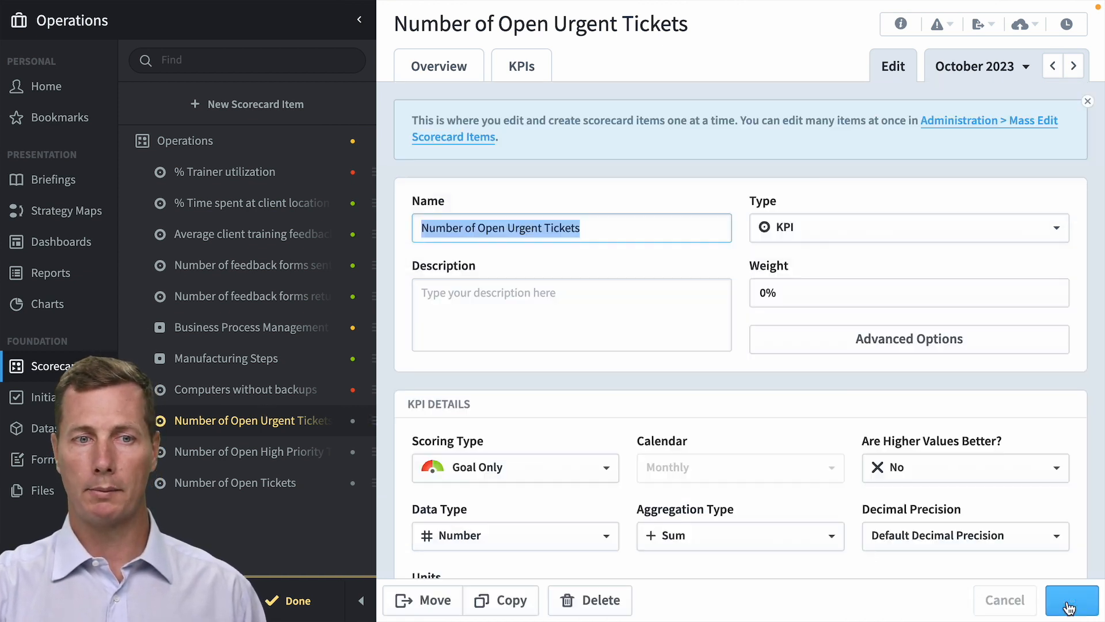
{"action": "left_click", "coordinate": [452, 73]}
{"action": "mouse_move", "coordinate": [1063, 261]}
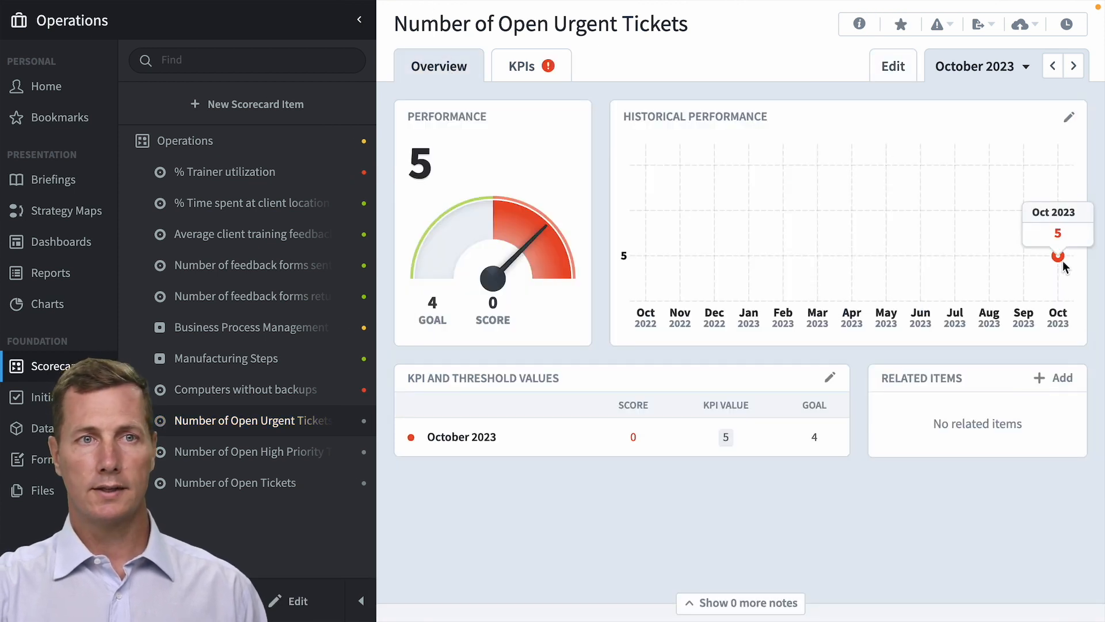